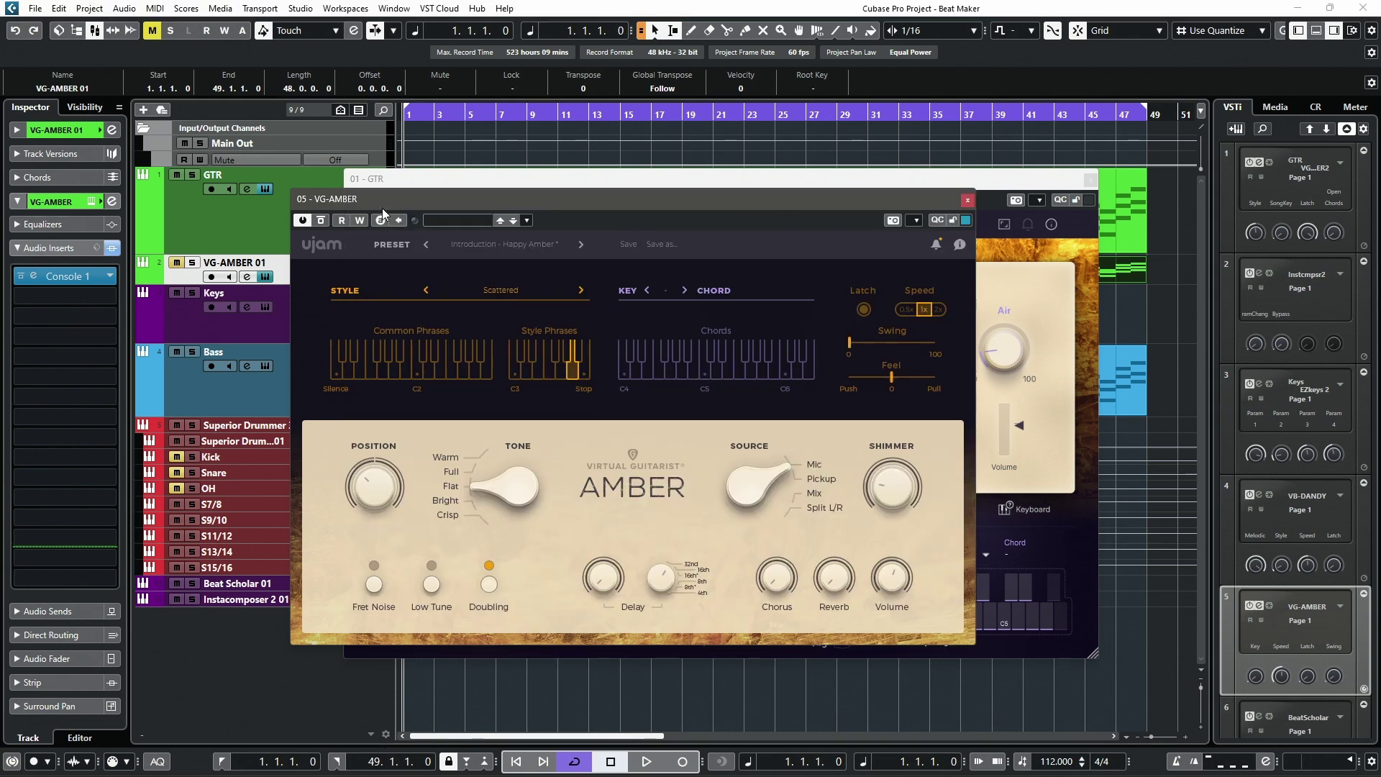
Step: Place the VG-AMBER and GTR (Amber 2) instrument windows side by side and bring each forward to compare their interfaces
drag(439, 197, 178, 163)
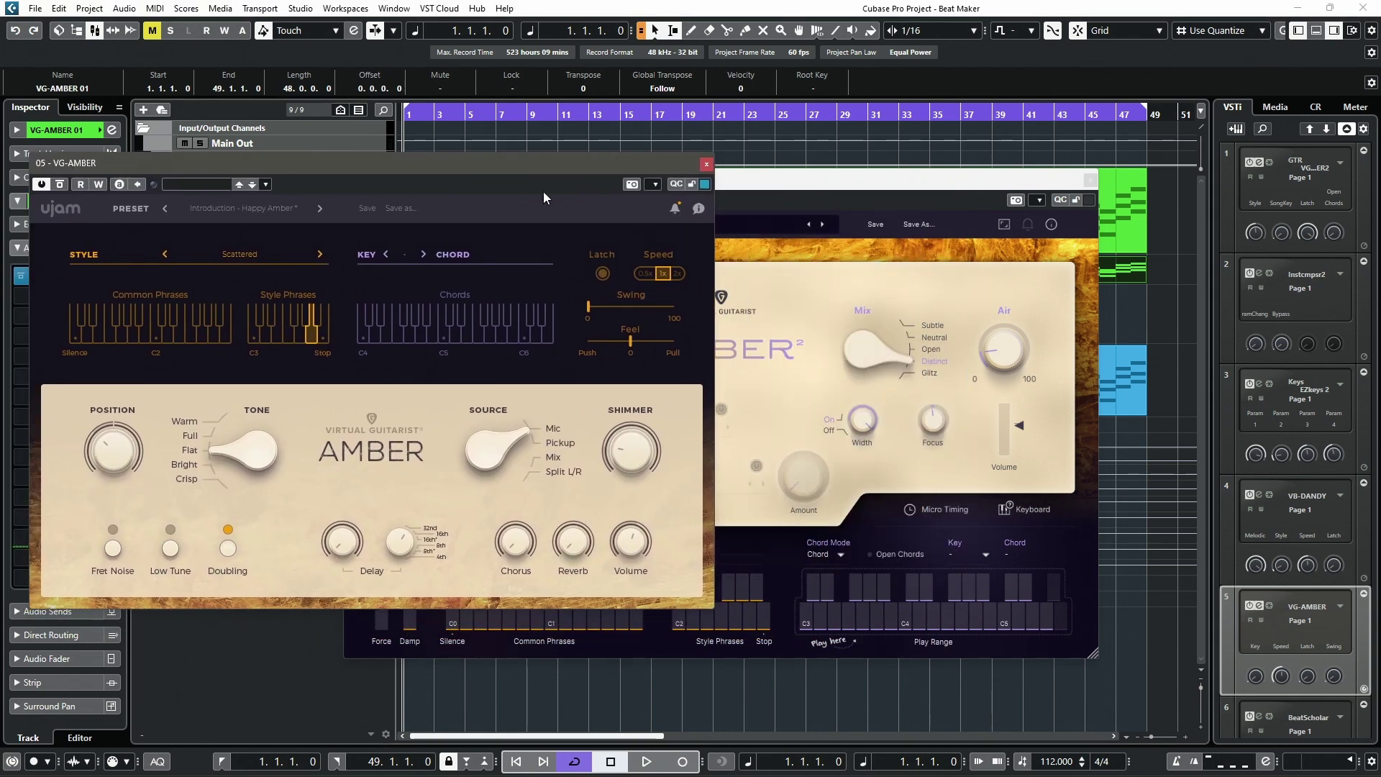
drag(788, 193, 1043, 144)
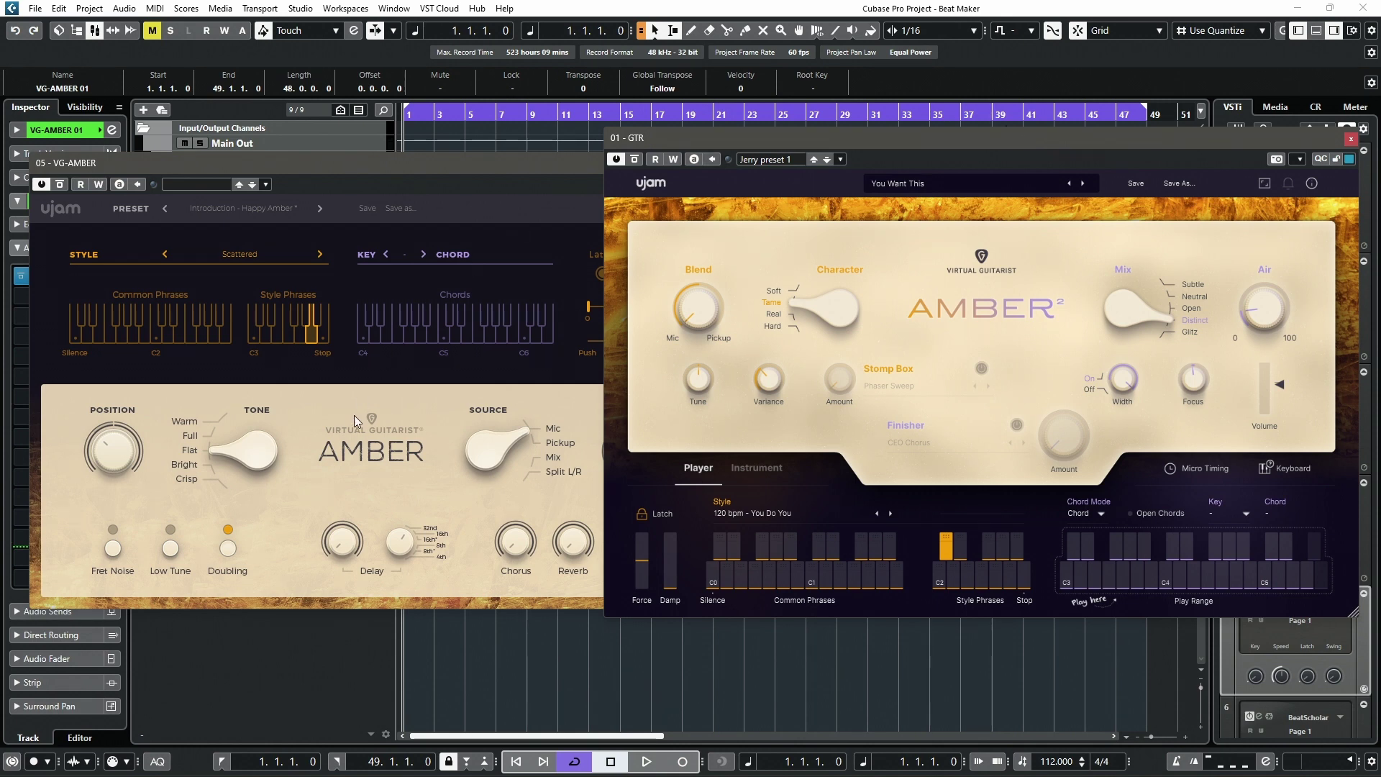
click(368, 454)
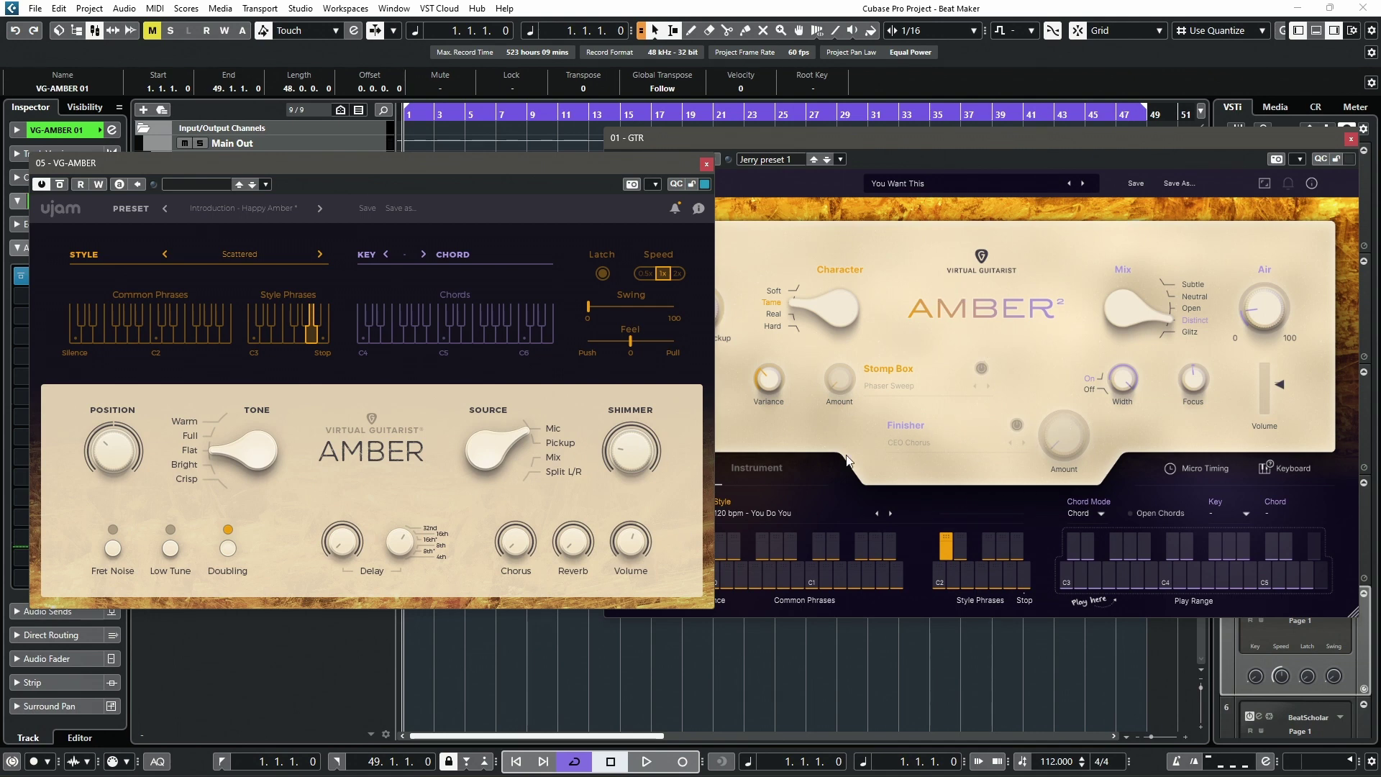
click(1194, 438)
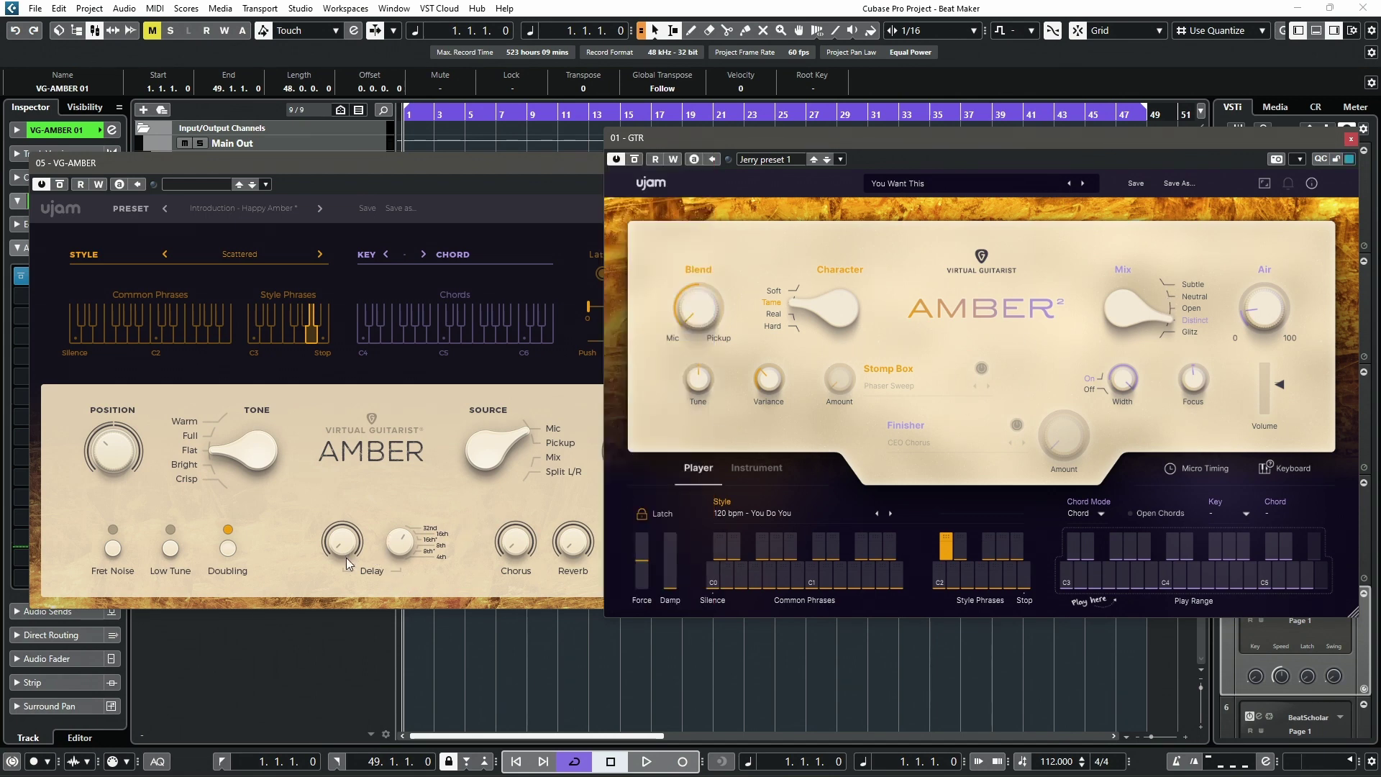
click(474, 590)
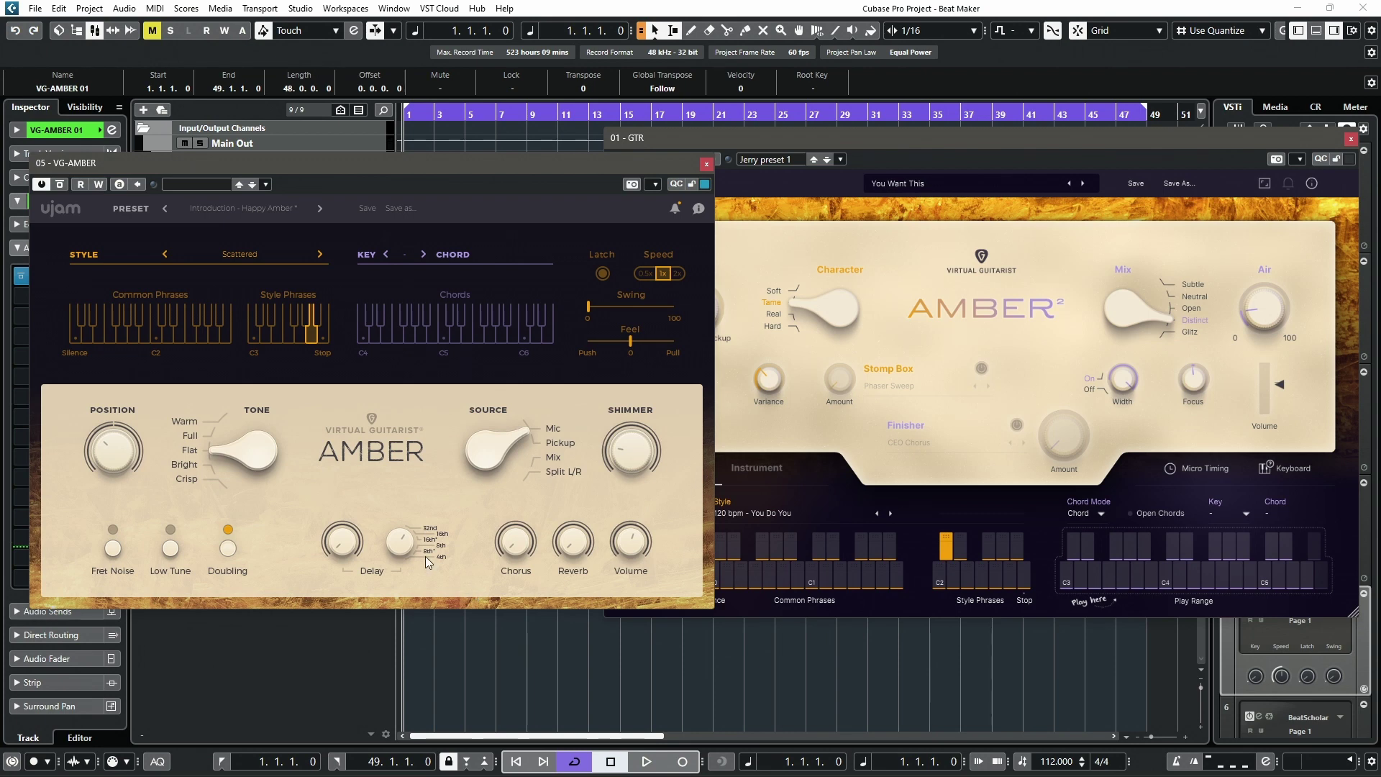
click(856, 537)
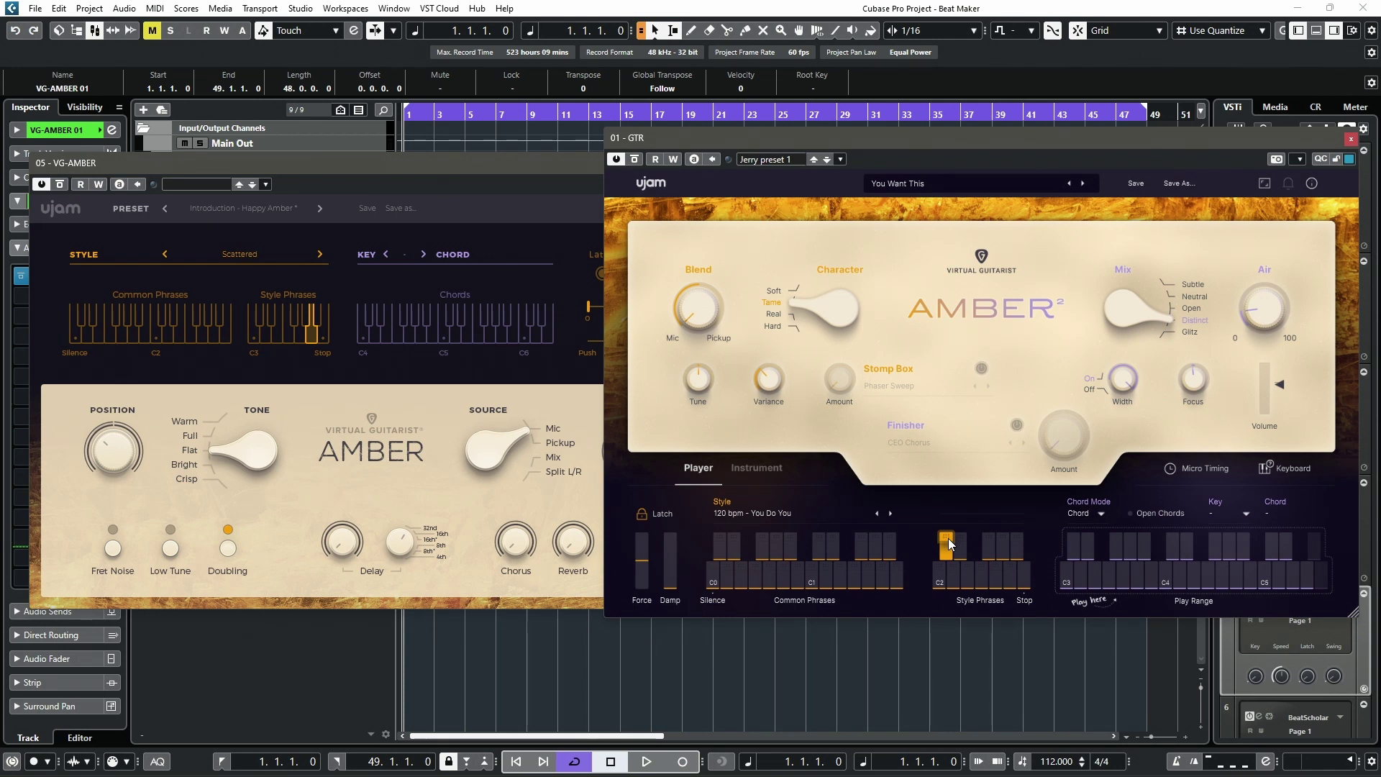
Step: Solo the VG-AMBER 01 track and set the original Amber's style to Slow Groove
click(514, 184)
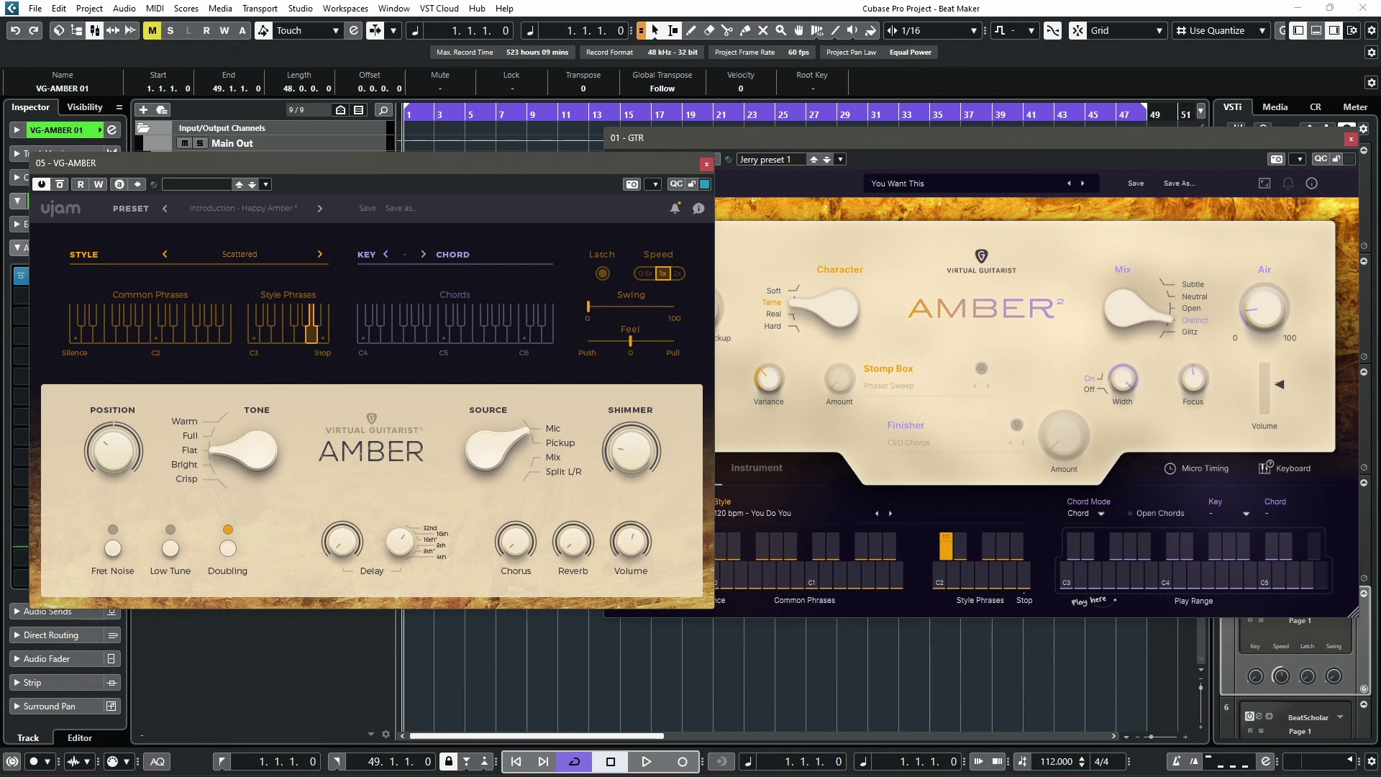
key(s)
click(240, 253)
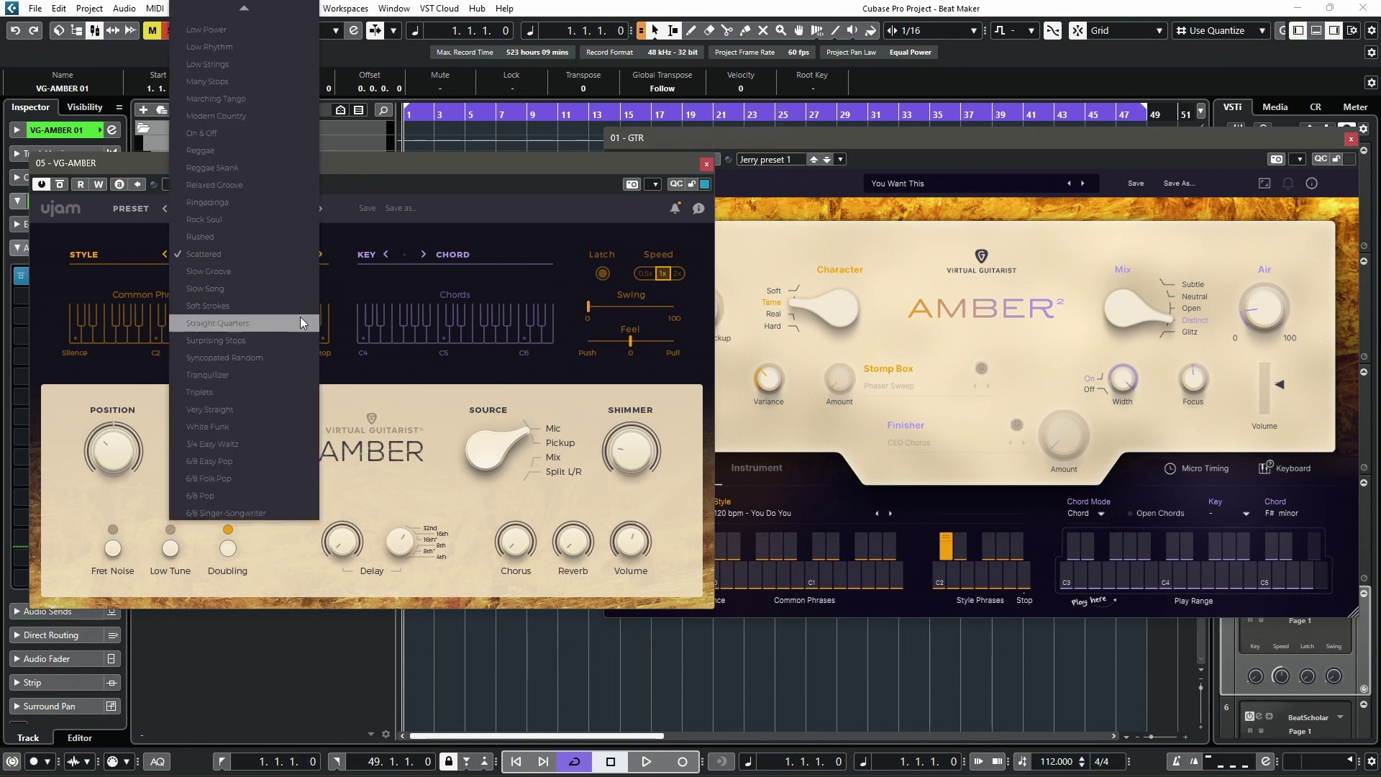
click(226, 270)
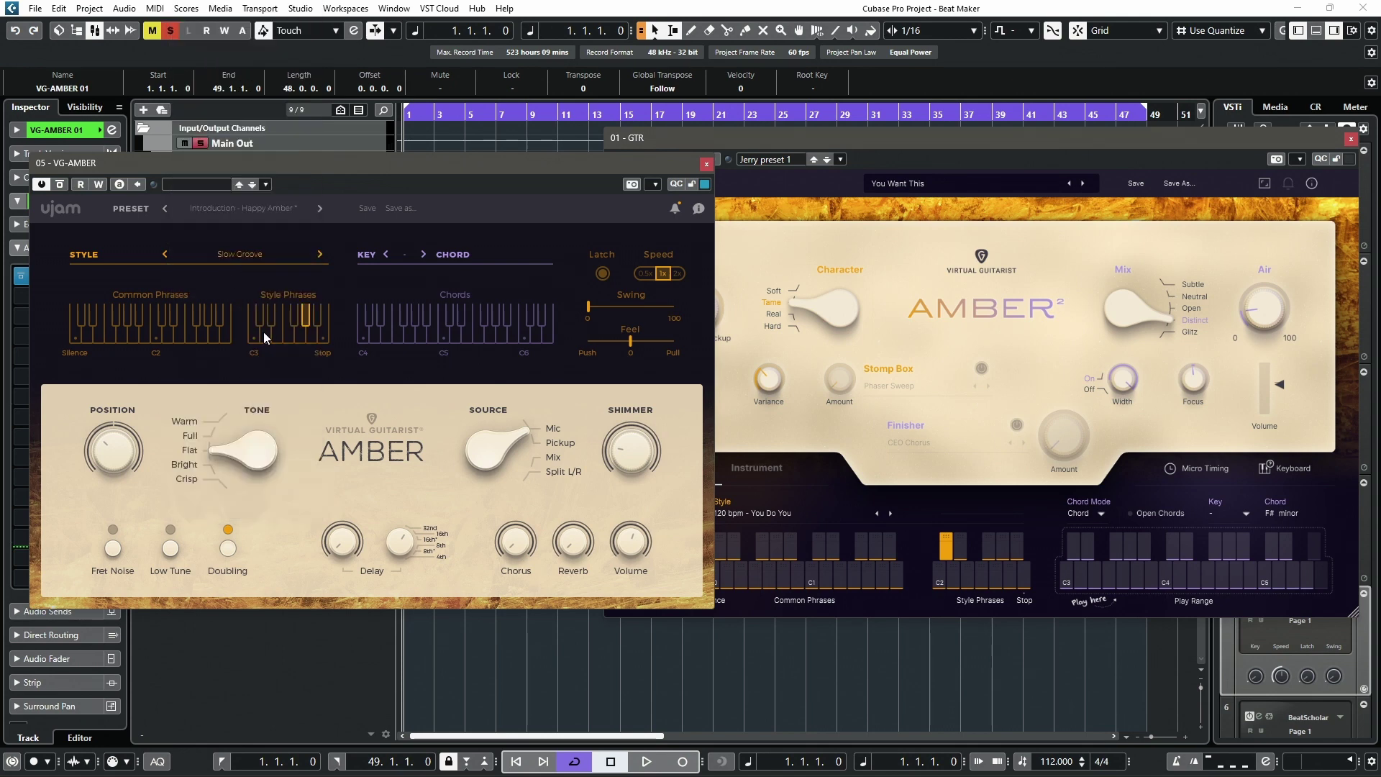
Step: Play the project from the start, audition different Slow Groove style phrases, and stop playback
key(space)
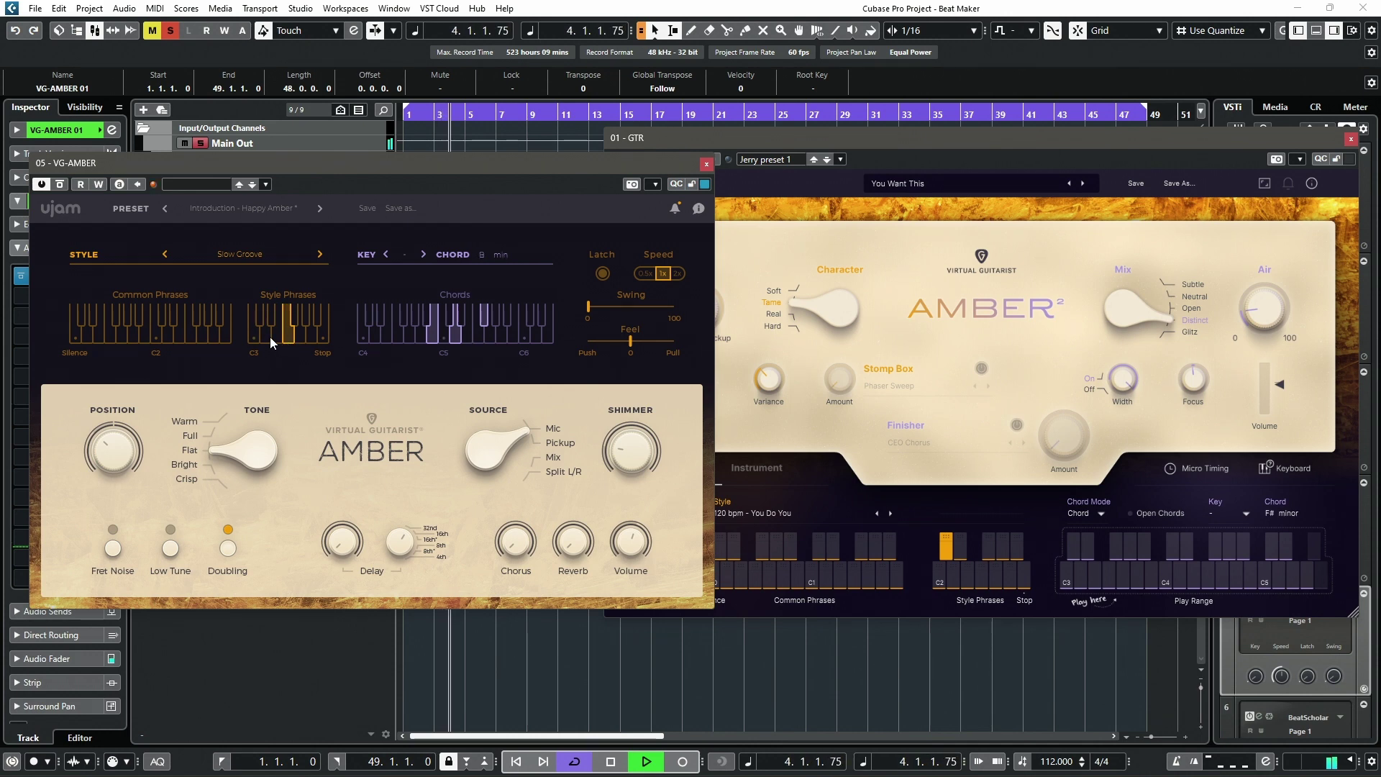
click(302, 335)
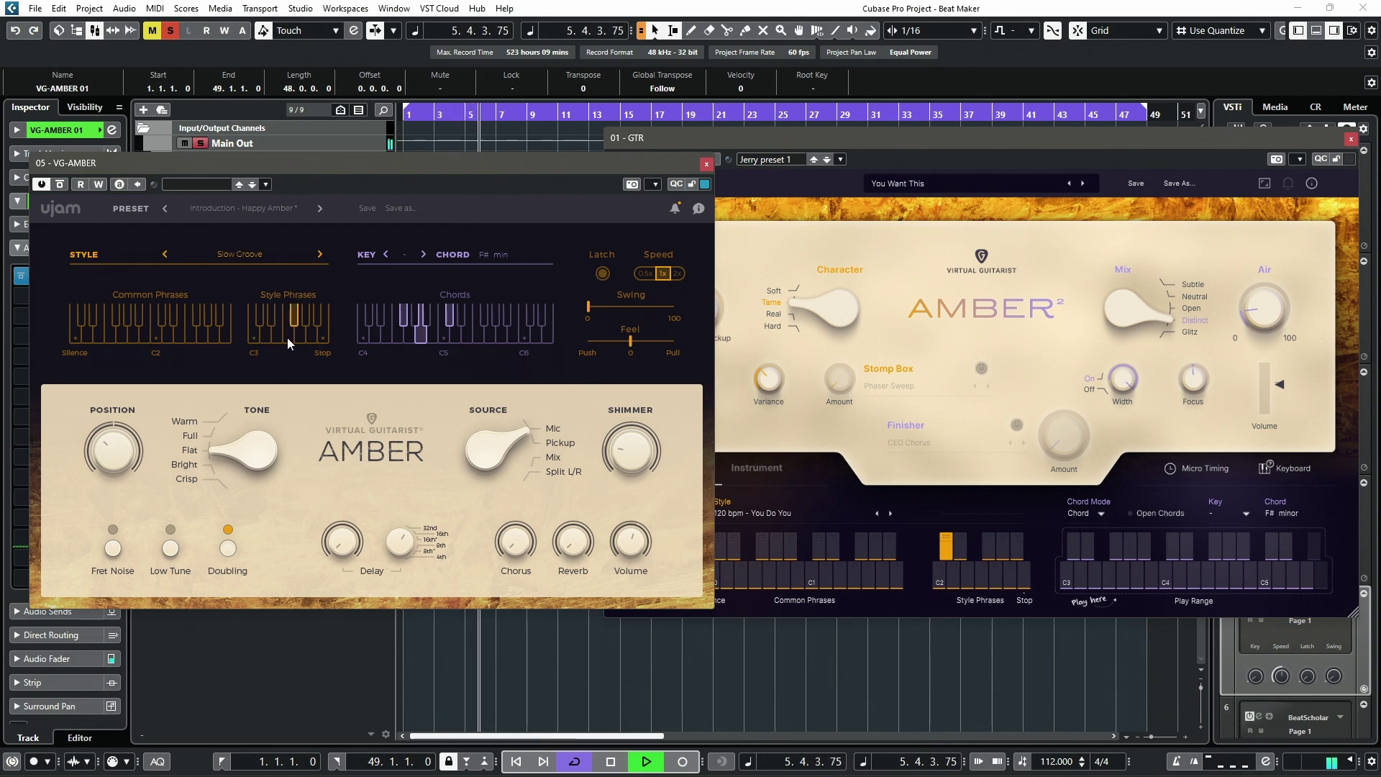
click(288, 333)
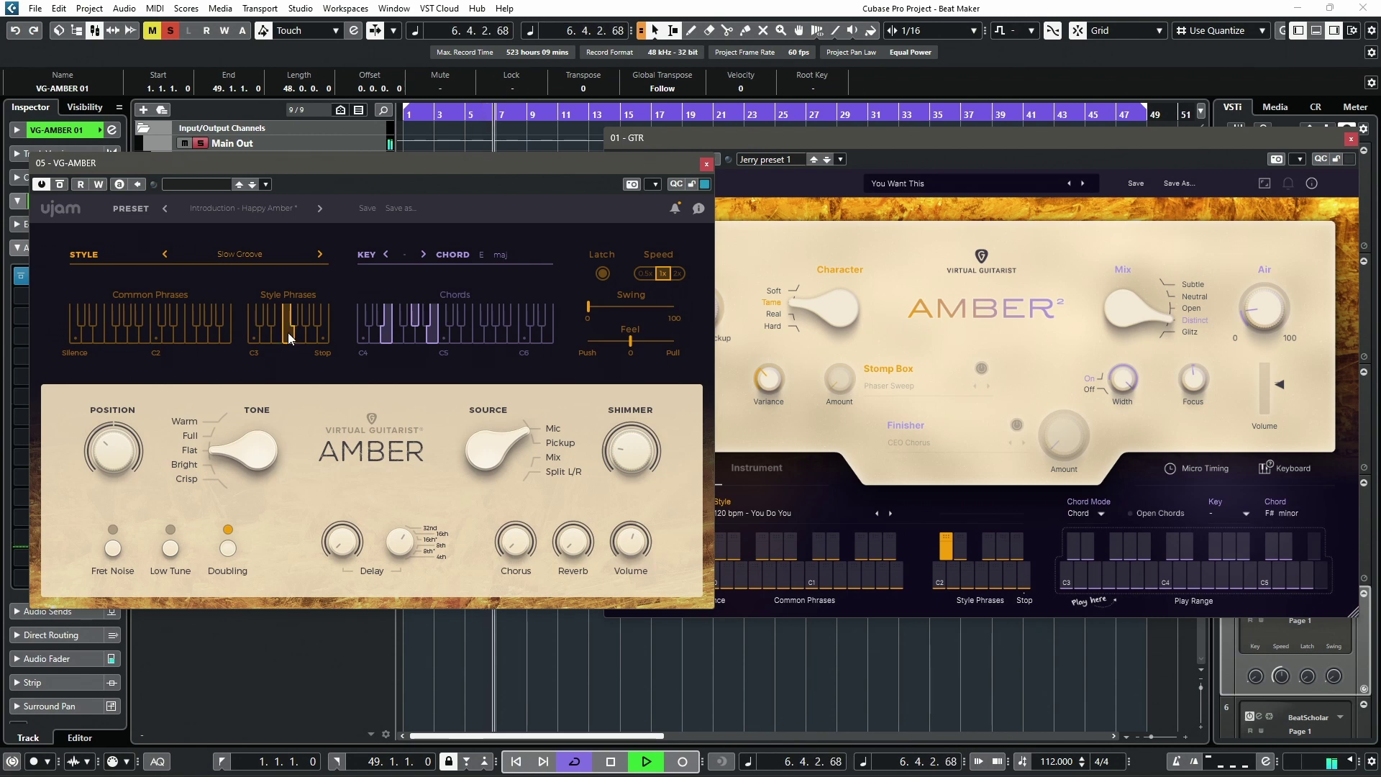
key(space)
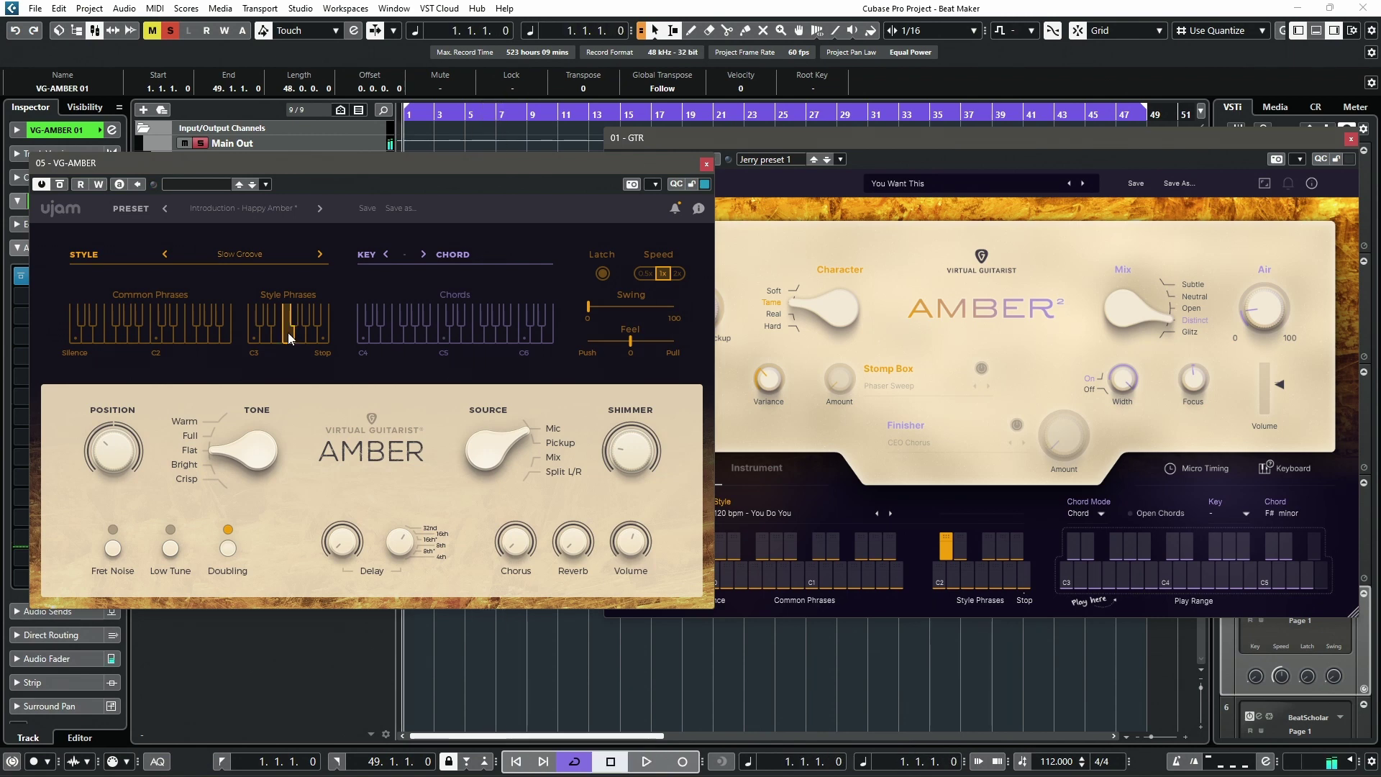
Step: Set the original Amber's key to G, clear it again, and briefly play the project with no key selected
click(405, 257)
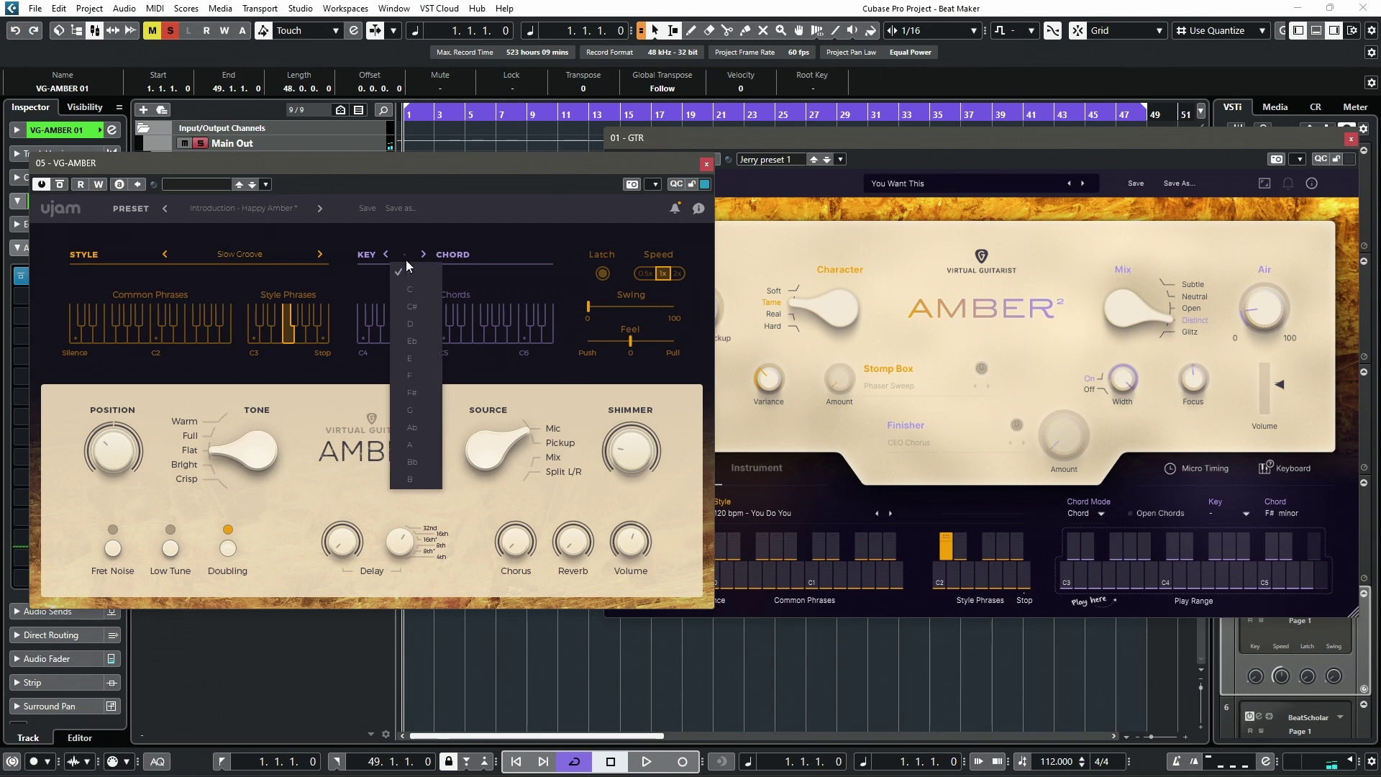
click(417, 409)
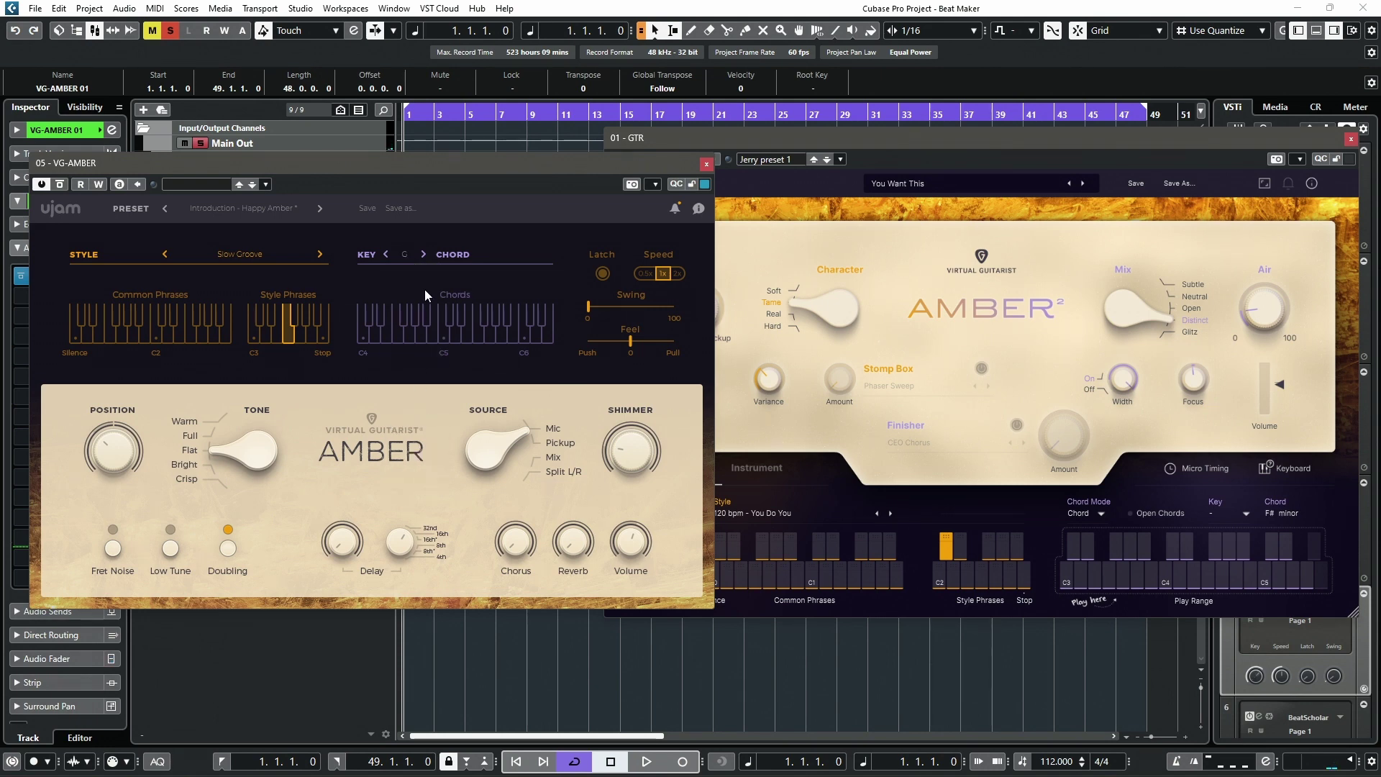
click(403, 255)
click(411, 275)
key(space)
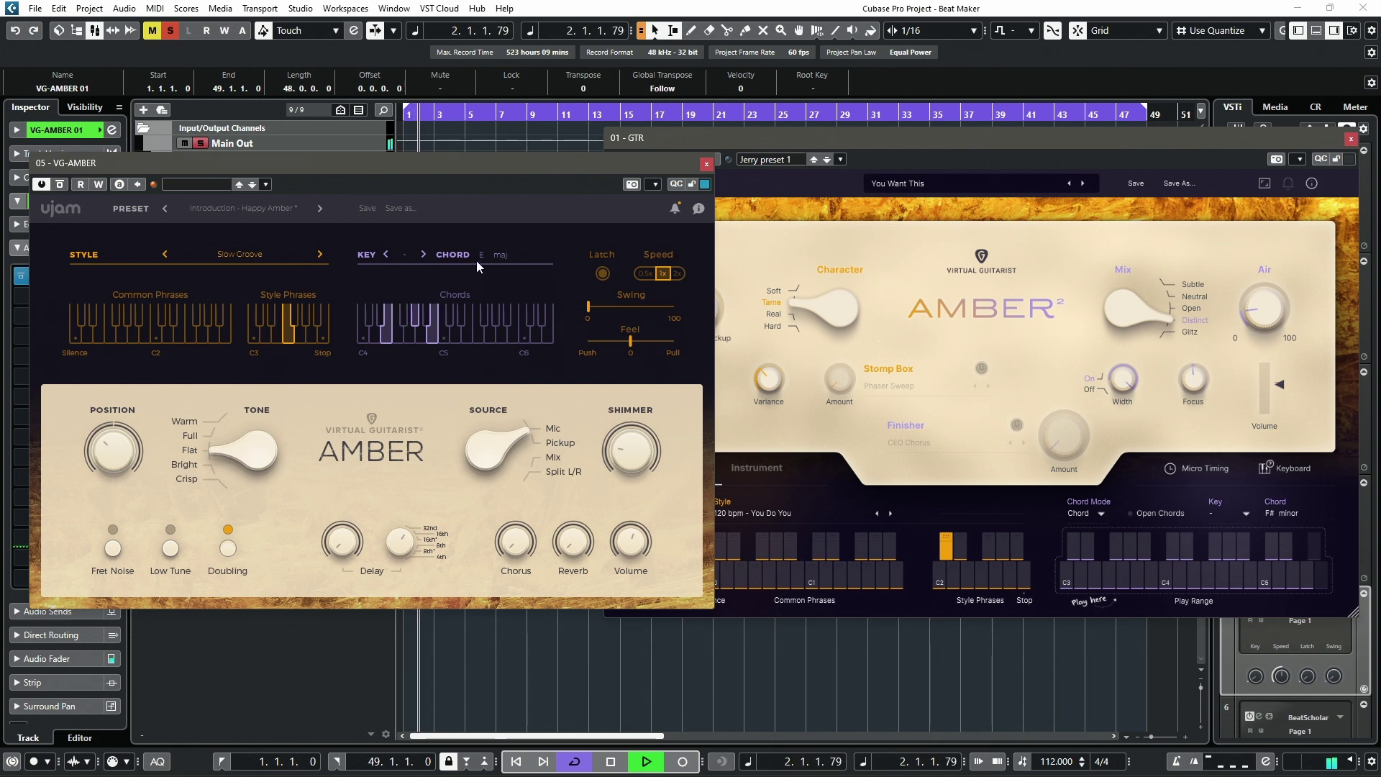
key(space)
Step: Set the key to G again, play the opening bars for comparison, and clear the key
click(406, 256)
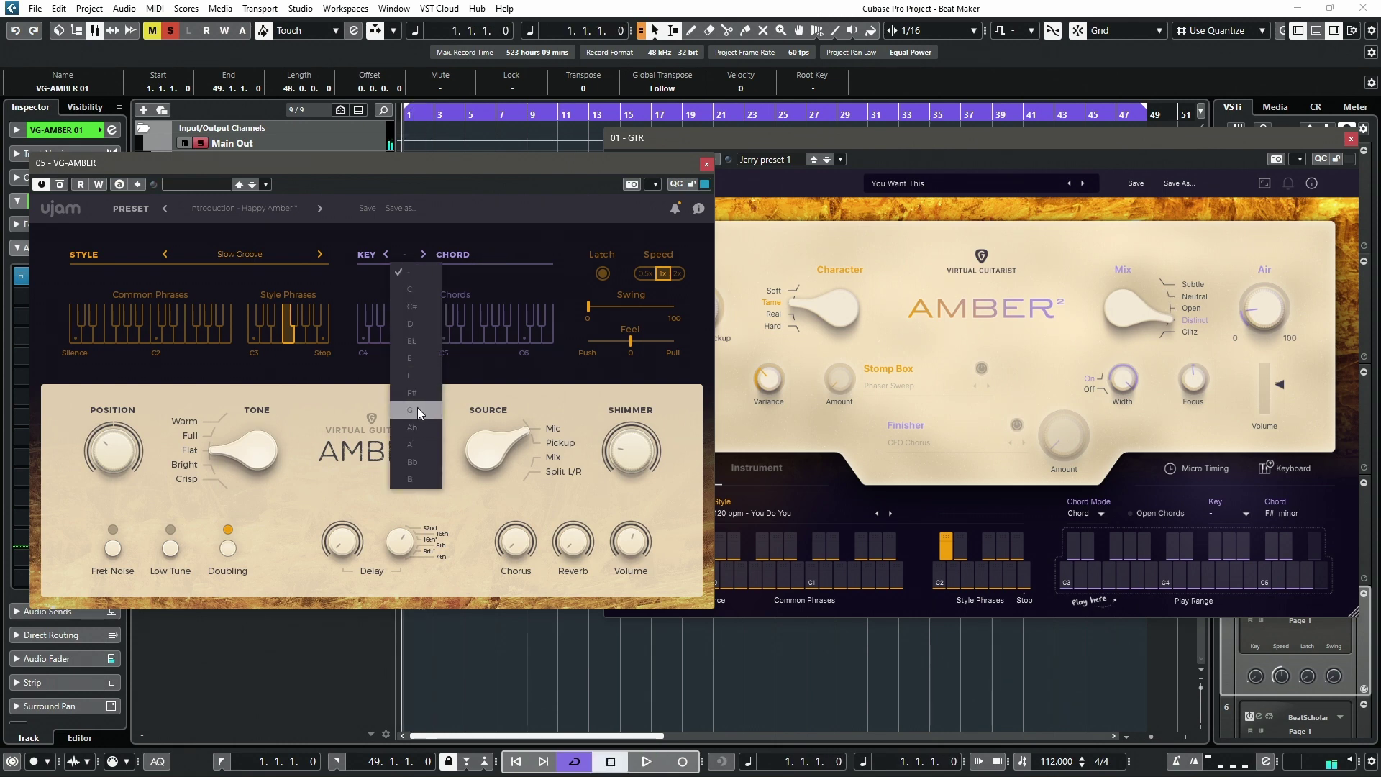
click(417, 406)
key(space)
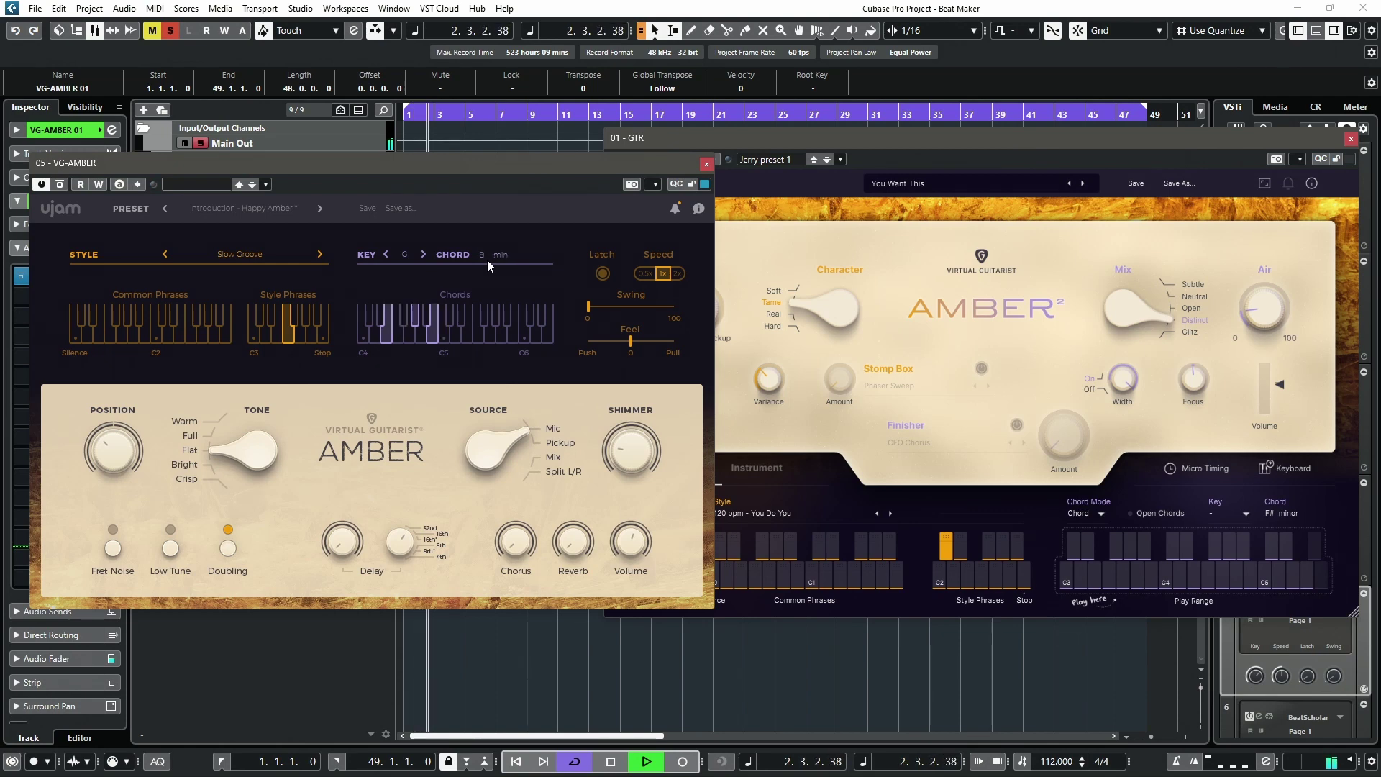
key(space)
click(404, 256)
click(402, 256)
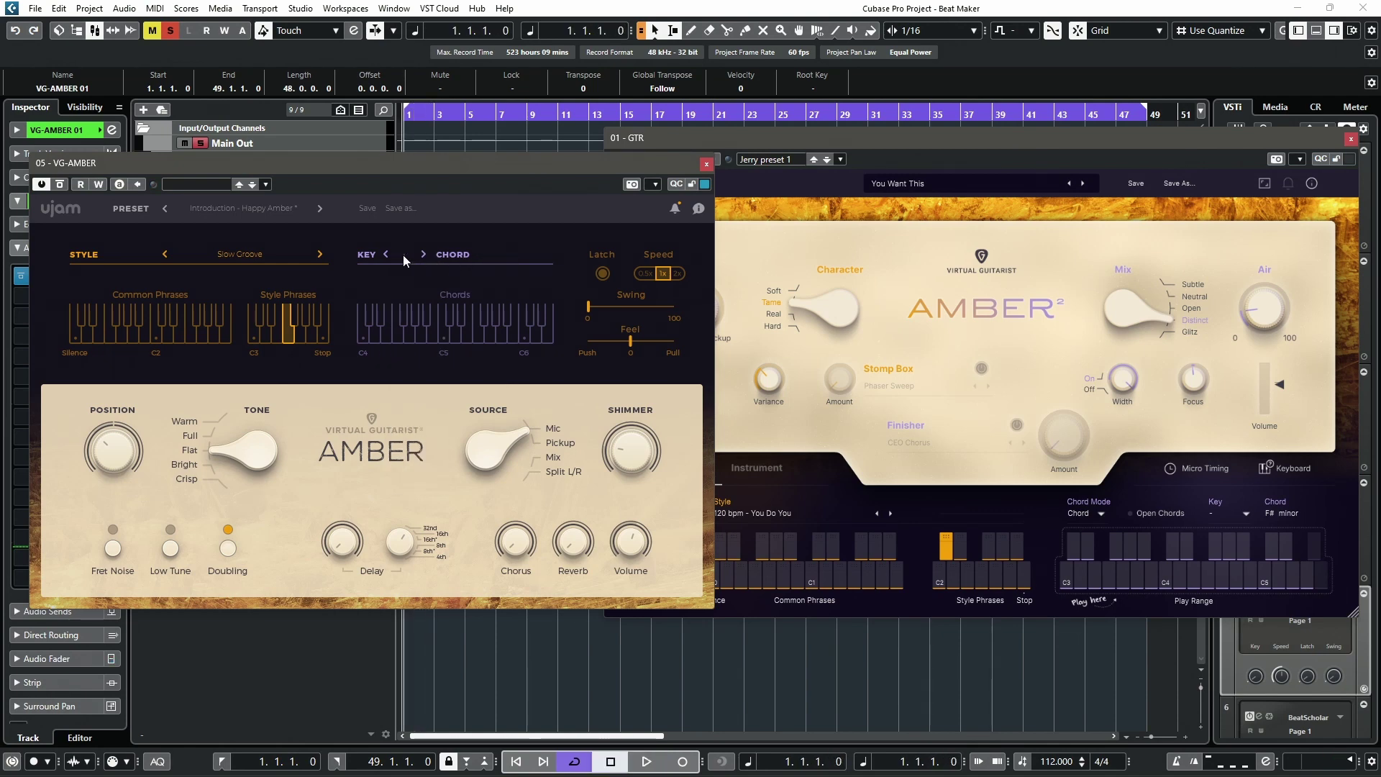
Step: Try keys B and E in the original Amber, sounding the C4 chord key to hear the result
click(402, 254)
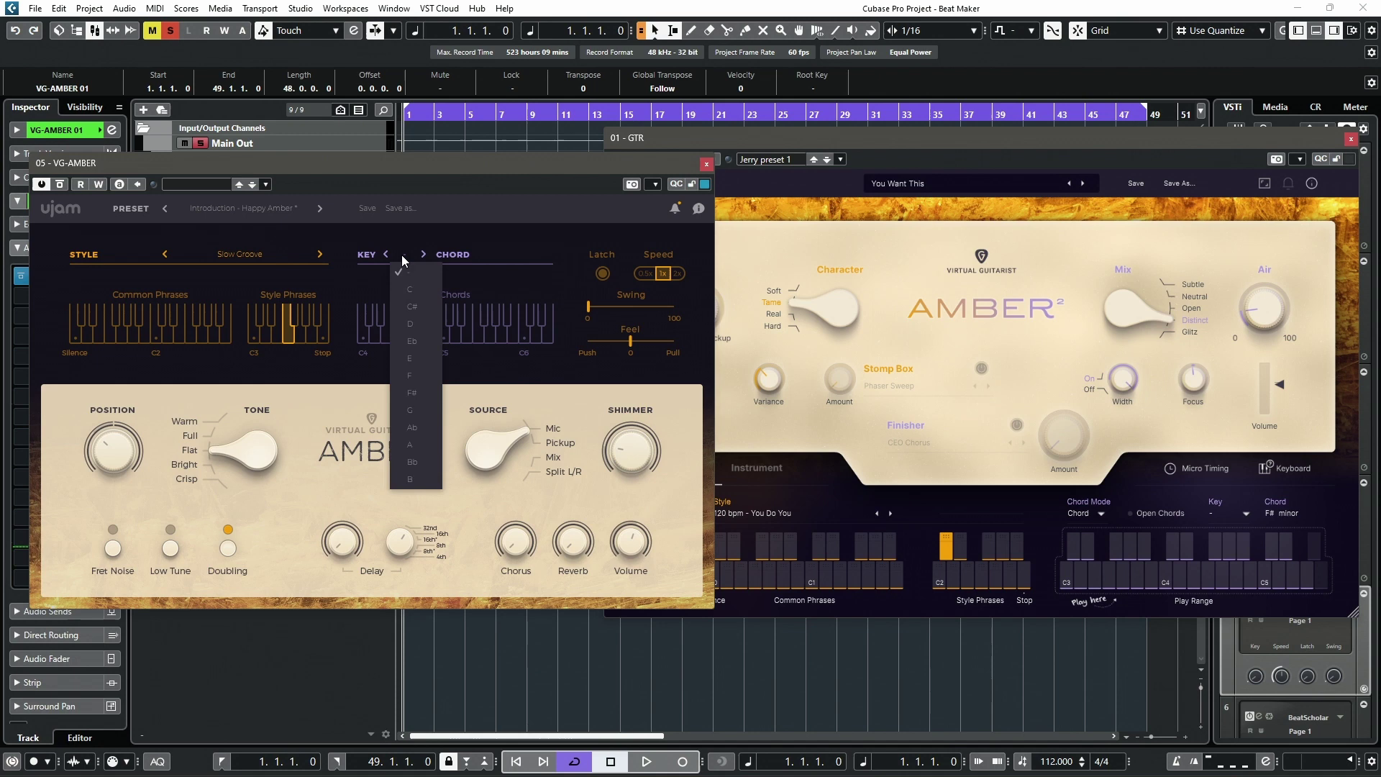
click(407, 479)
click(364, 335)
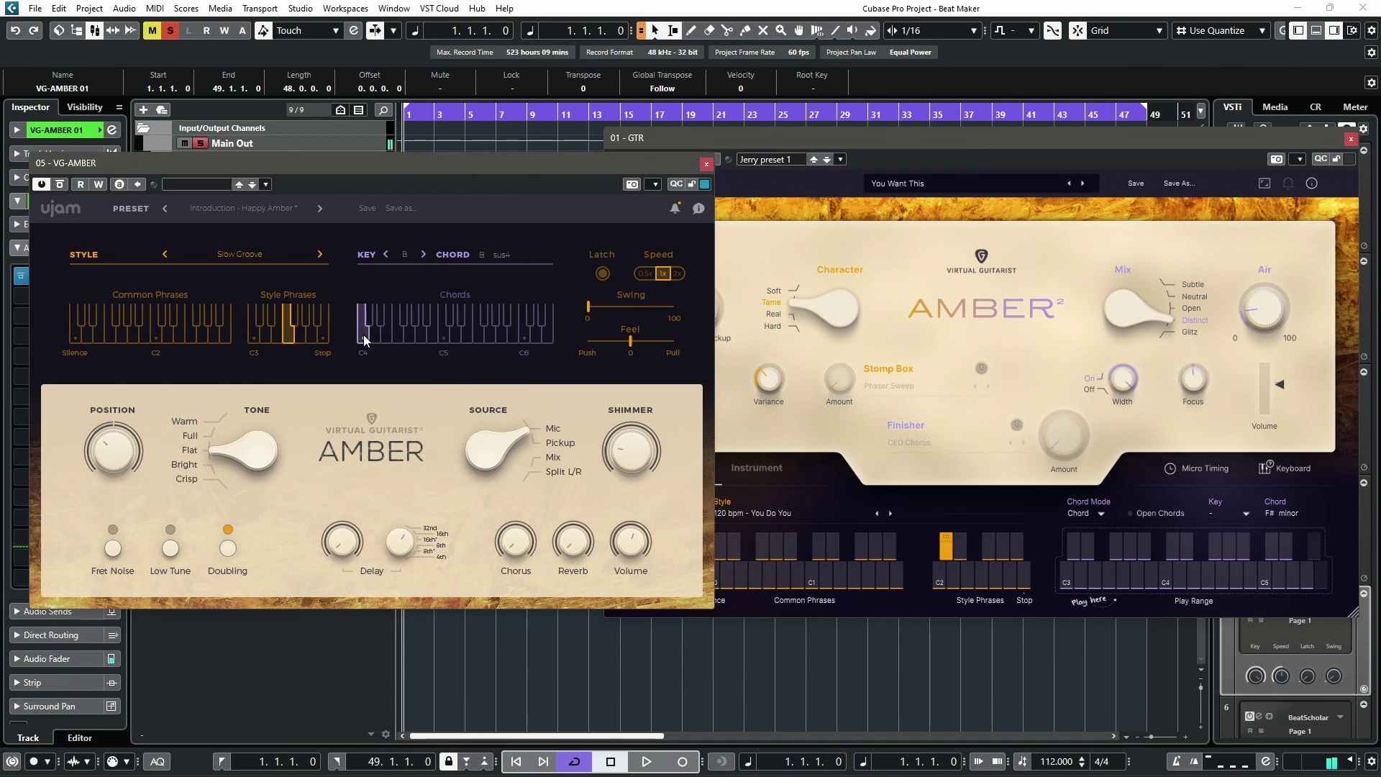
click(402, 255)
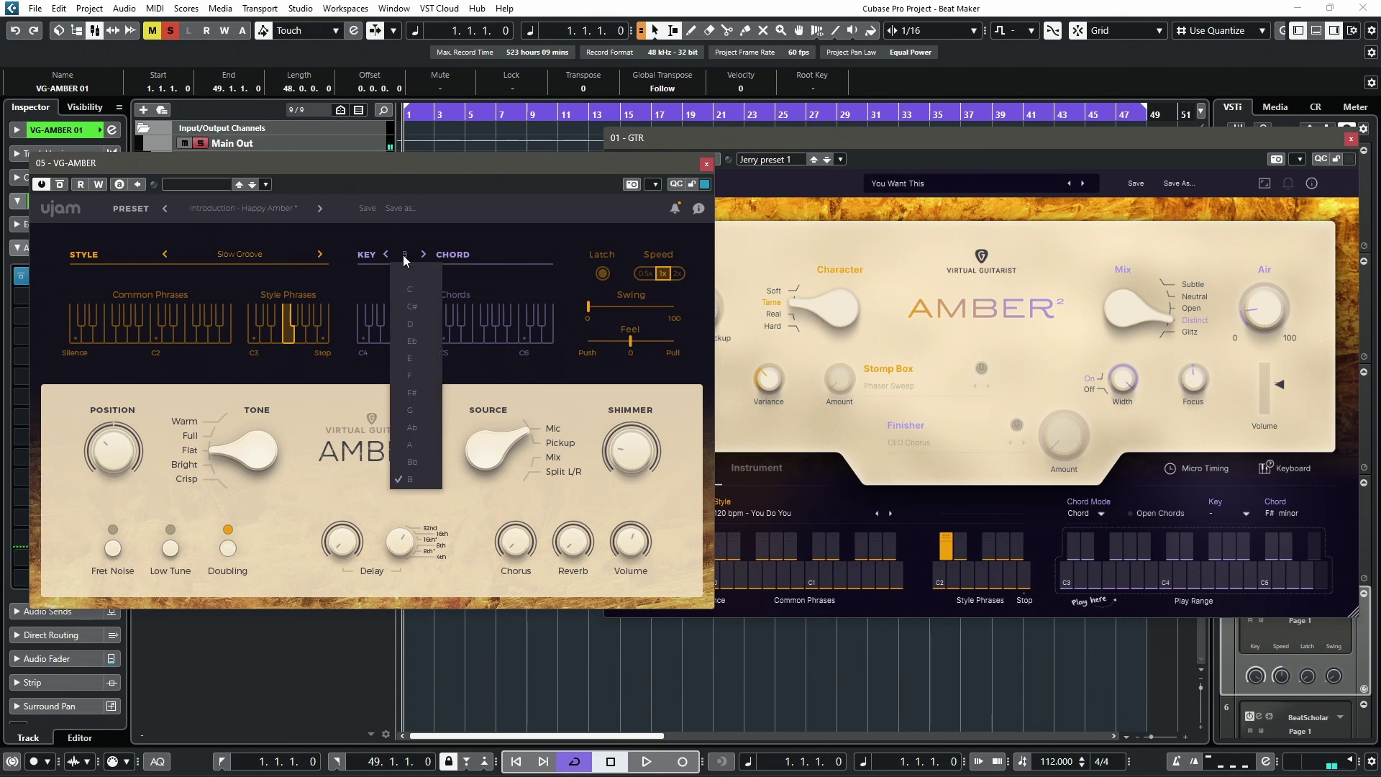
click(413, 359)
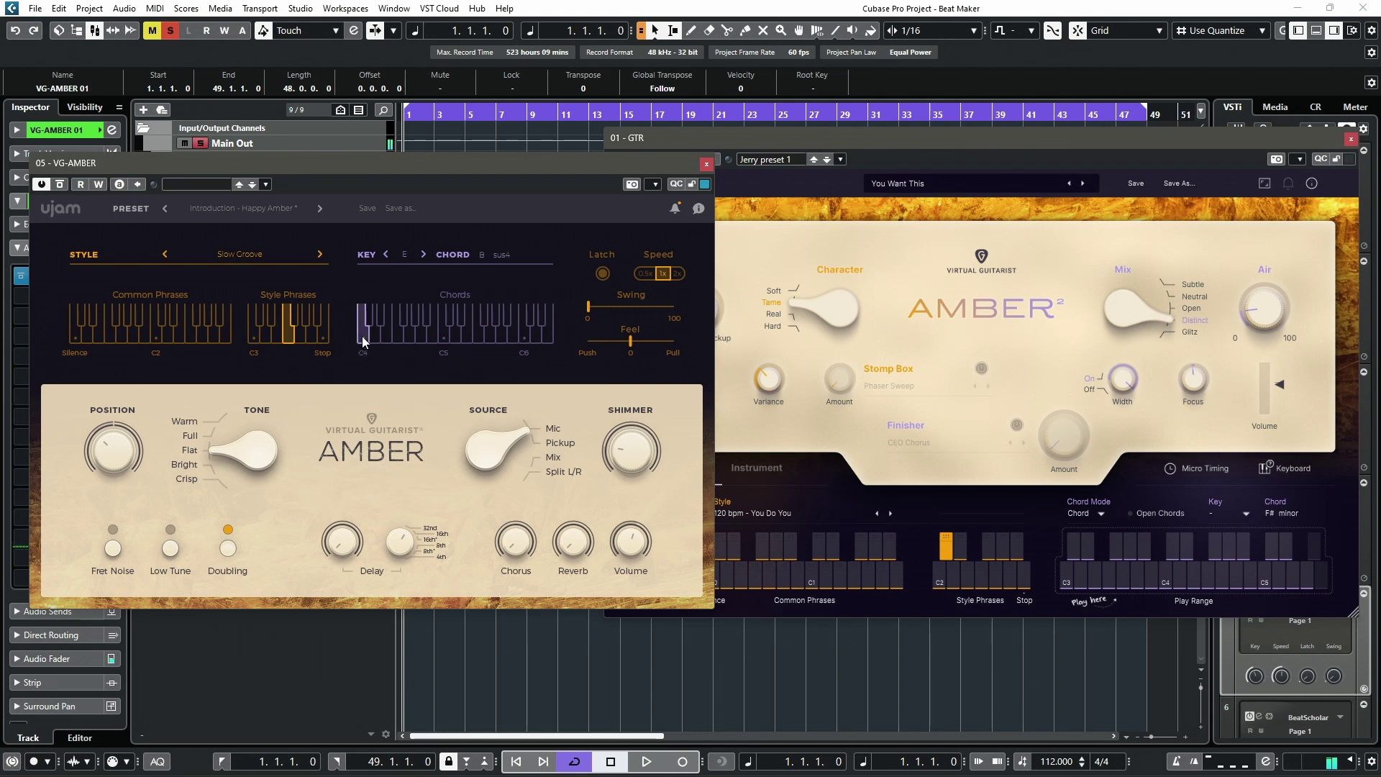
Step: Try keys D and C# in the original Amber and return the key setting to none
click(405, 258)
click(406, 325)
click(404, 255)
click(410, 304)
click(407, 253)
click(419, 273)
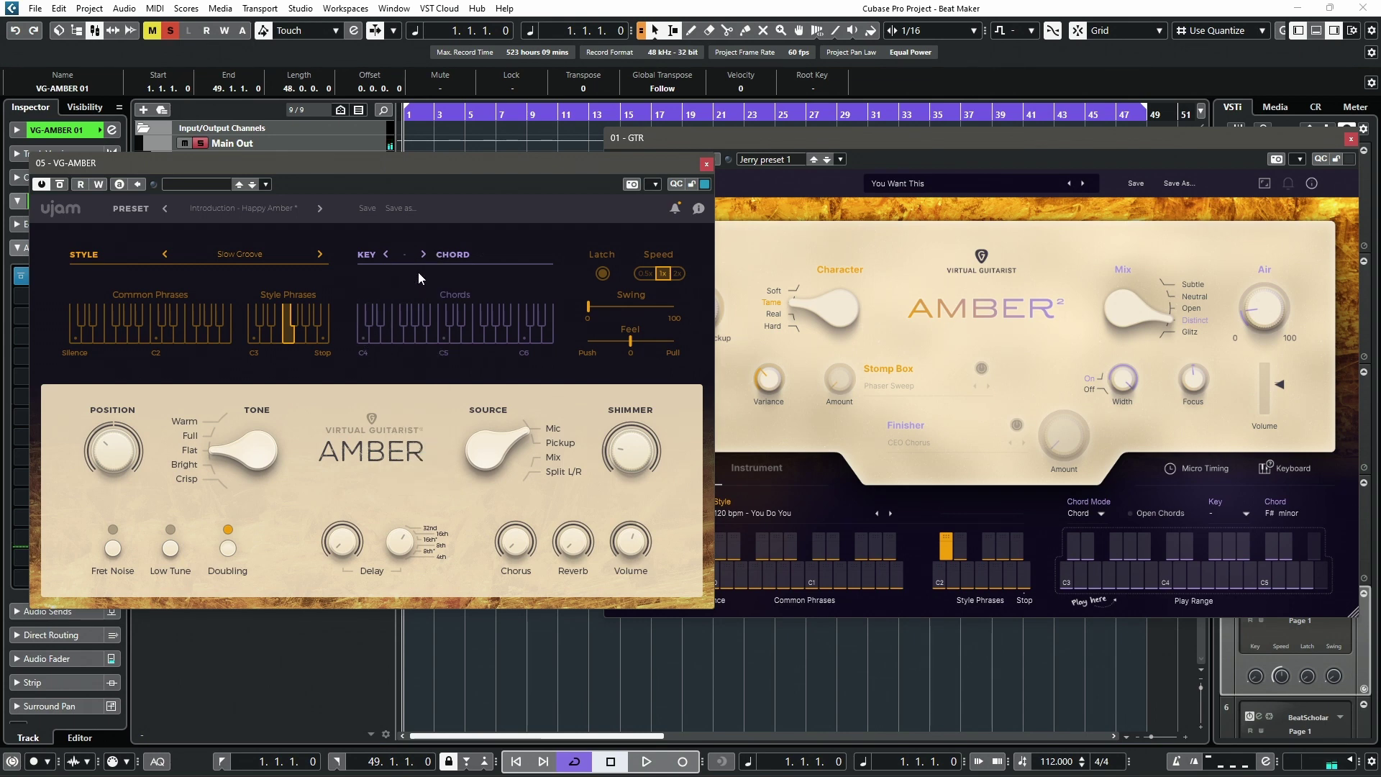
Step: Turn Latch on, sound a chord key above C5, and turn Latch off again
click(602, 275)
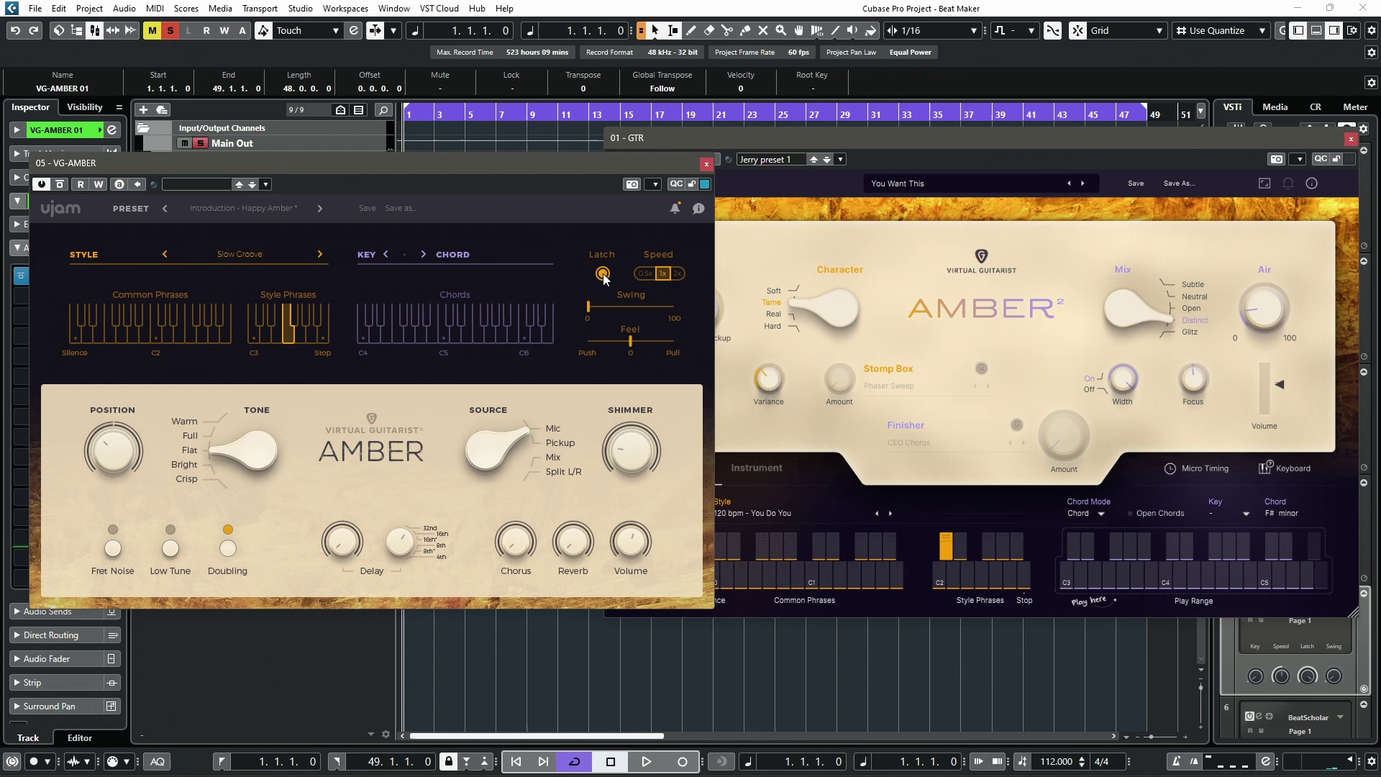
click(467, 326)
click(603, 274)
Step: Audition chord keys at 0.5x and 2x speed and return the speed to 1x
click(645, 273)
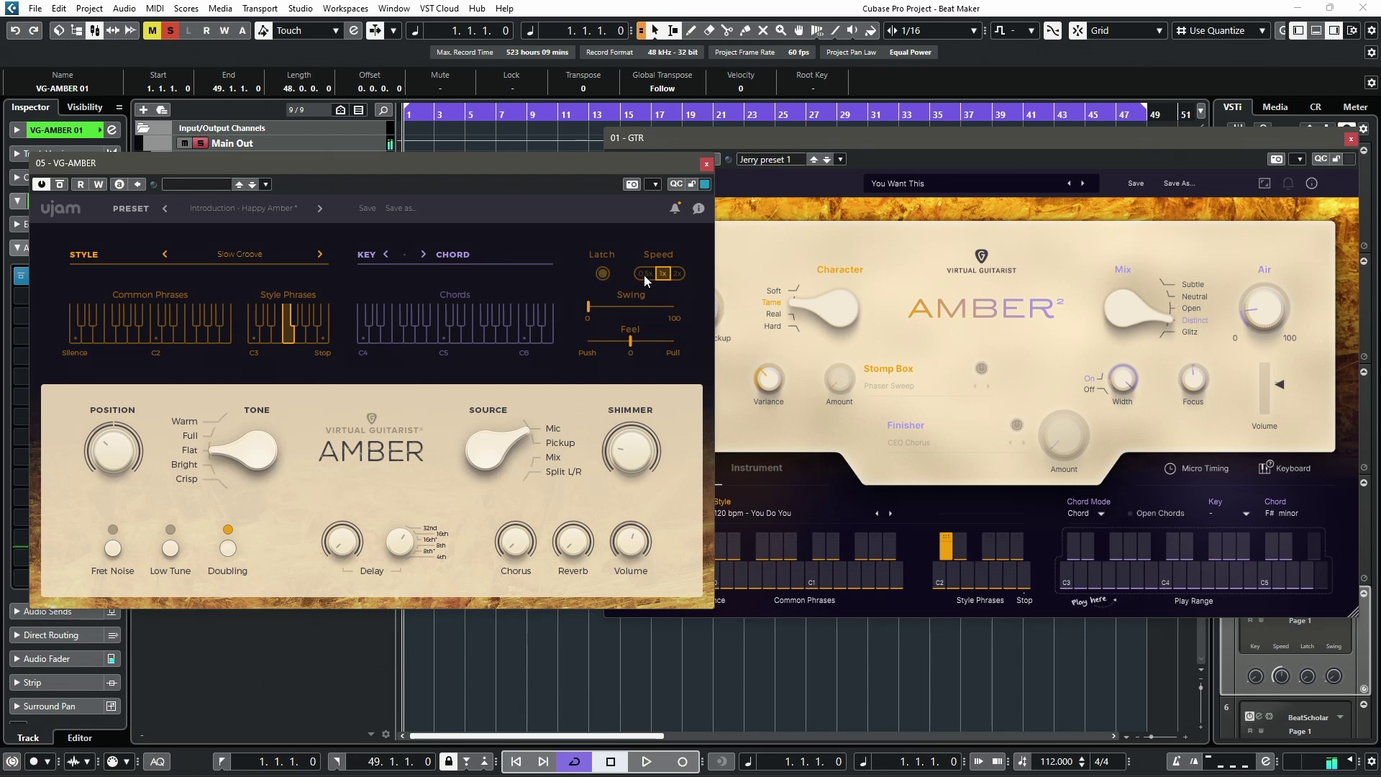
click(465, 329)
drag(464, 329, 567, 304)
click(681, 273)
click(450, 334)
drag(451, 333, 569, 297)
click(663, 274)
Step: Play the VG-AMBER 01 part and audition different Common Phrases in the original Amber, from the upper keys down to the lowest
click(193, 337)
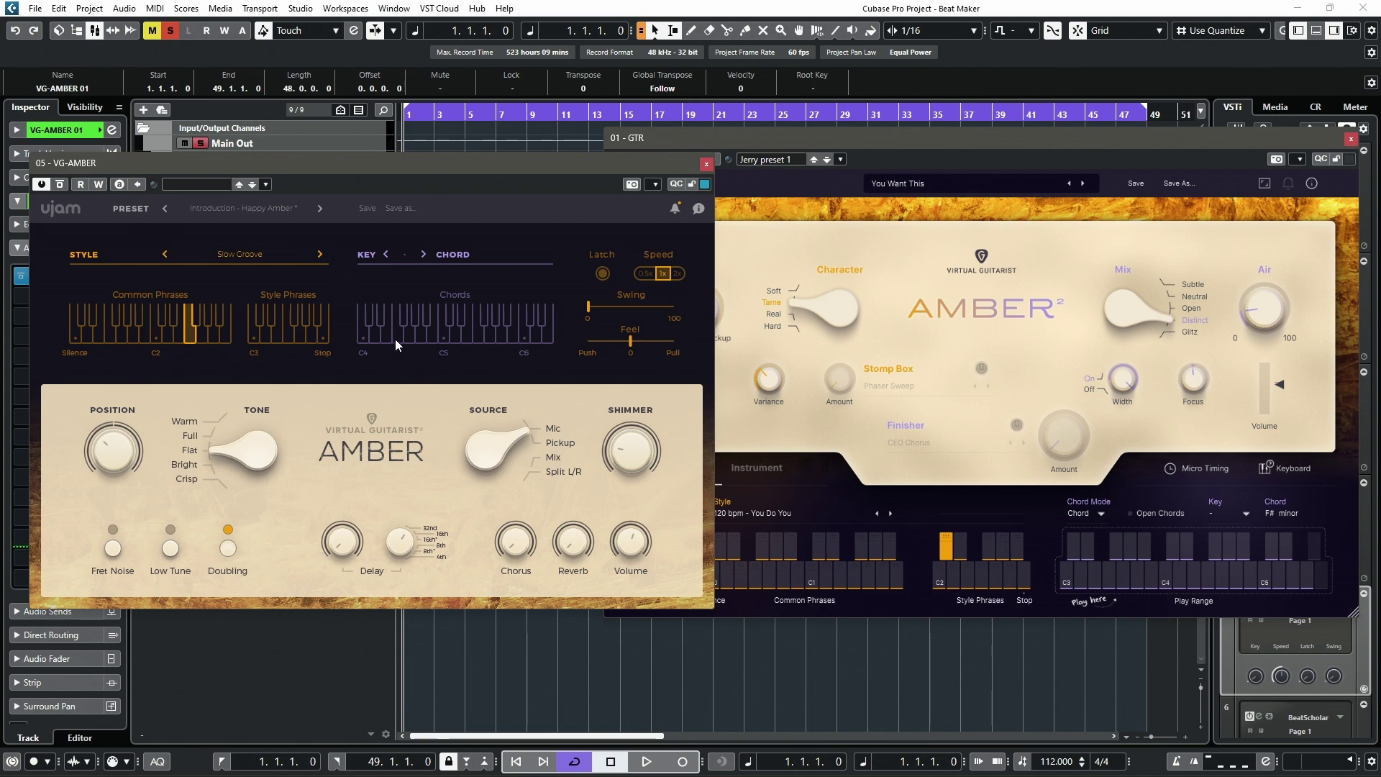
key(space)
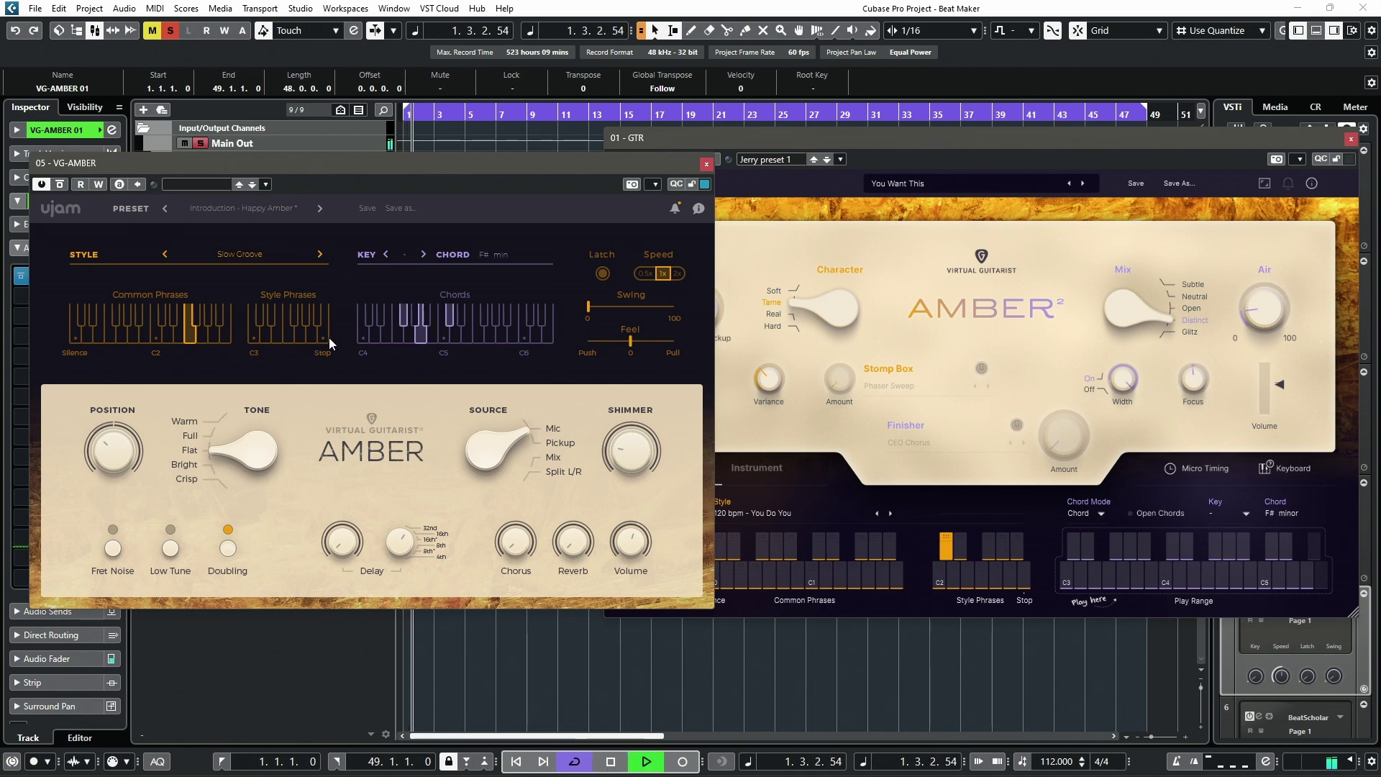
click(212, 337)
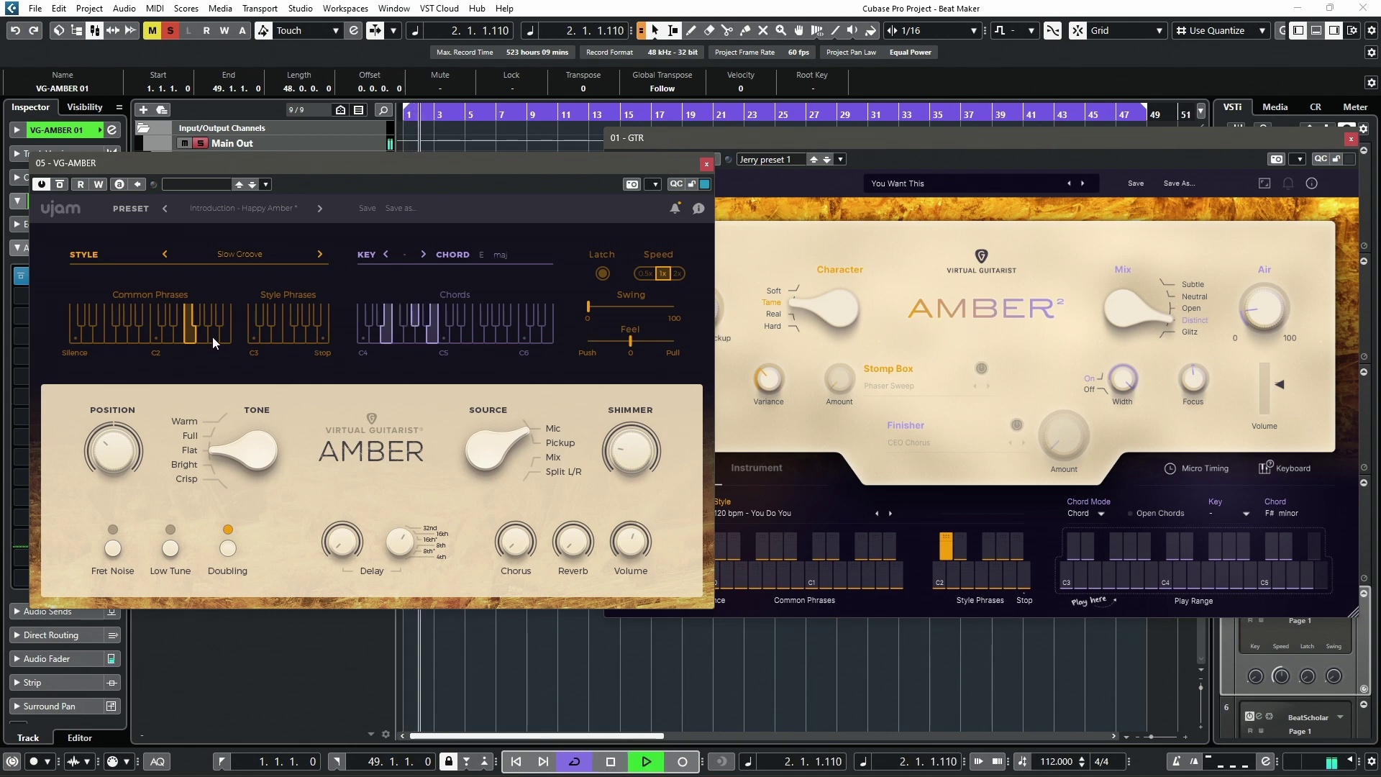
click(168, 338)
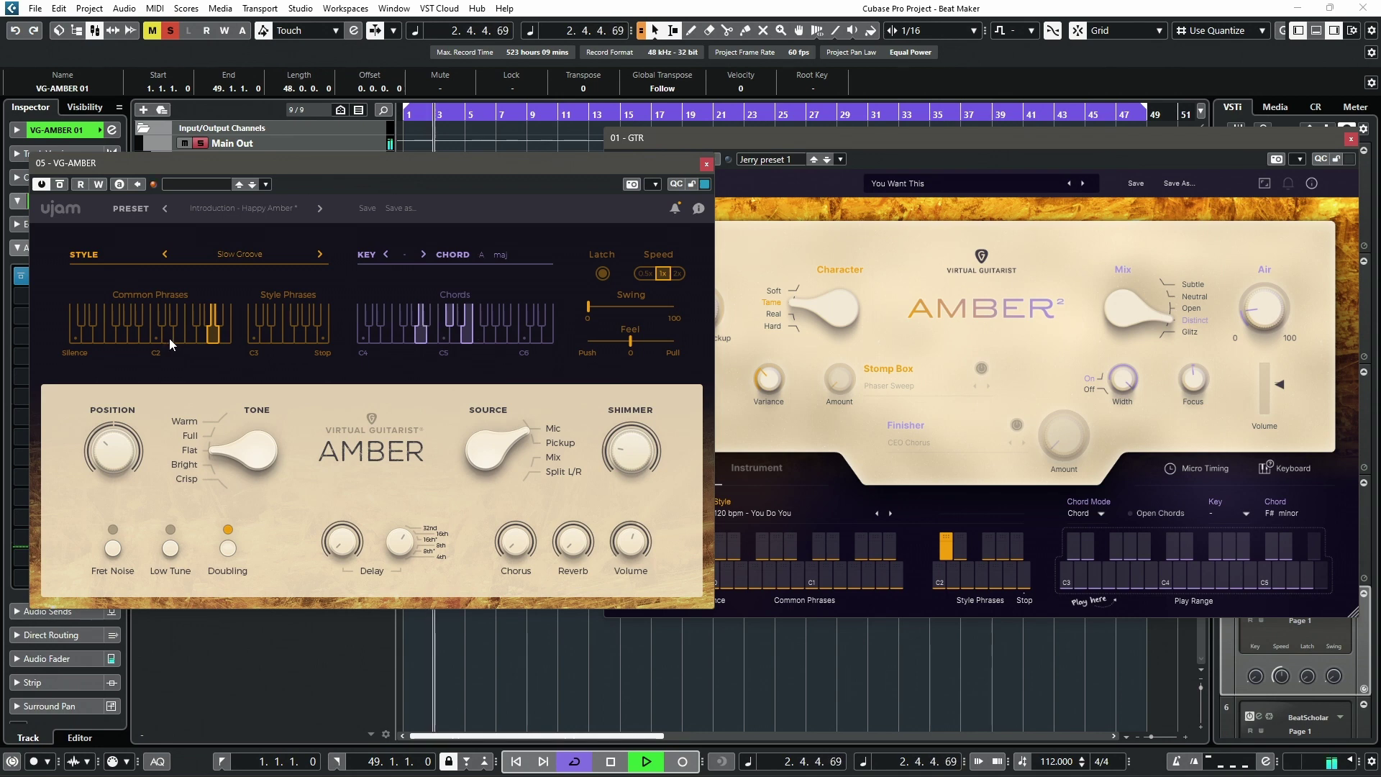
click(131, 336)
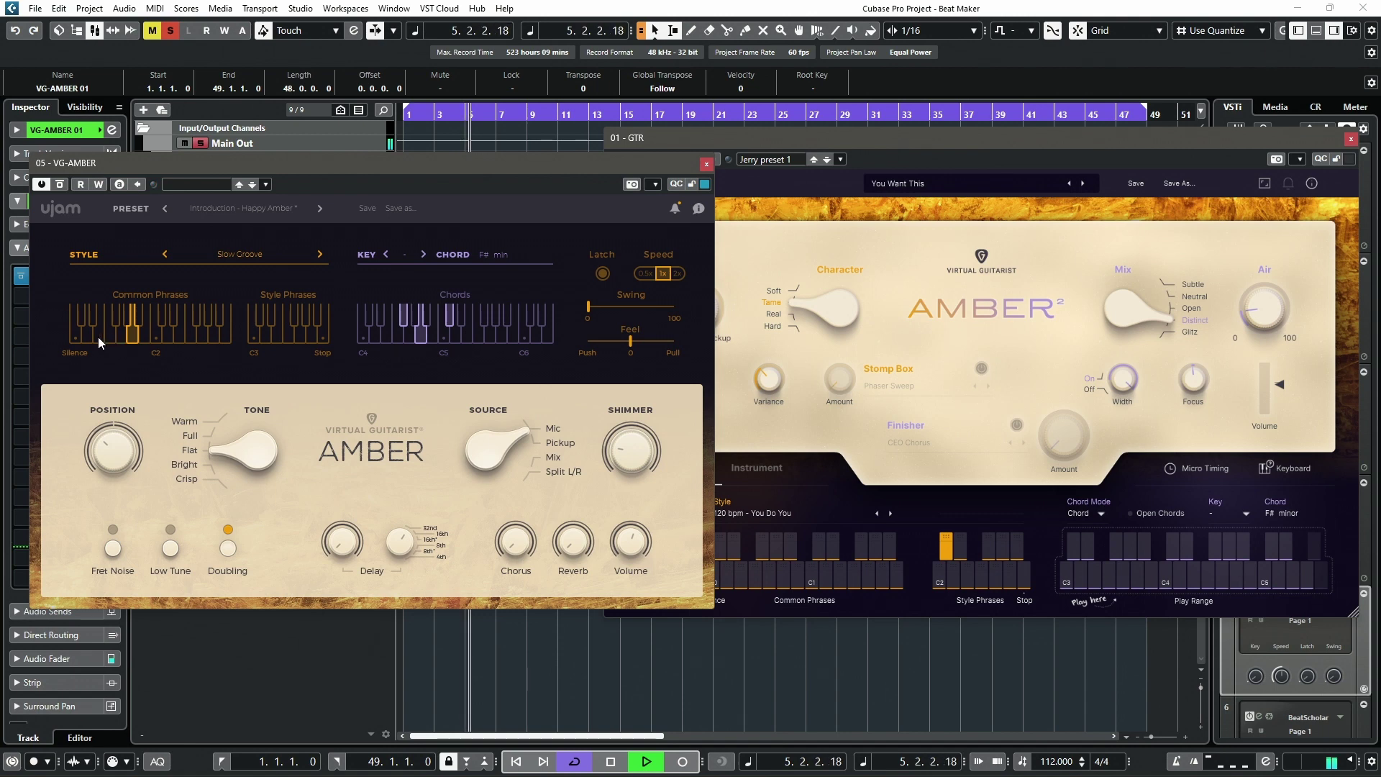
click(99, 337)
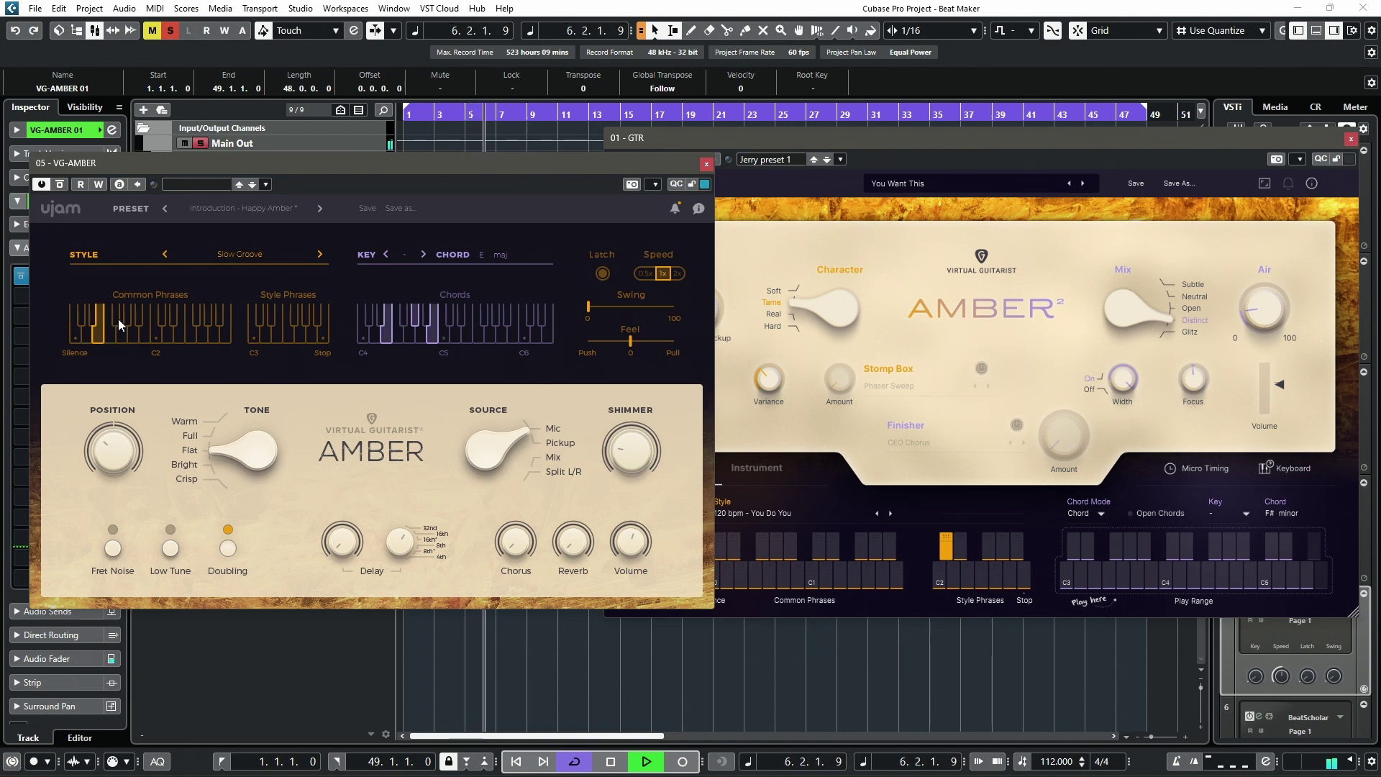
click(82, 317)
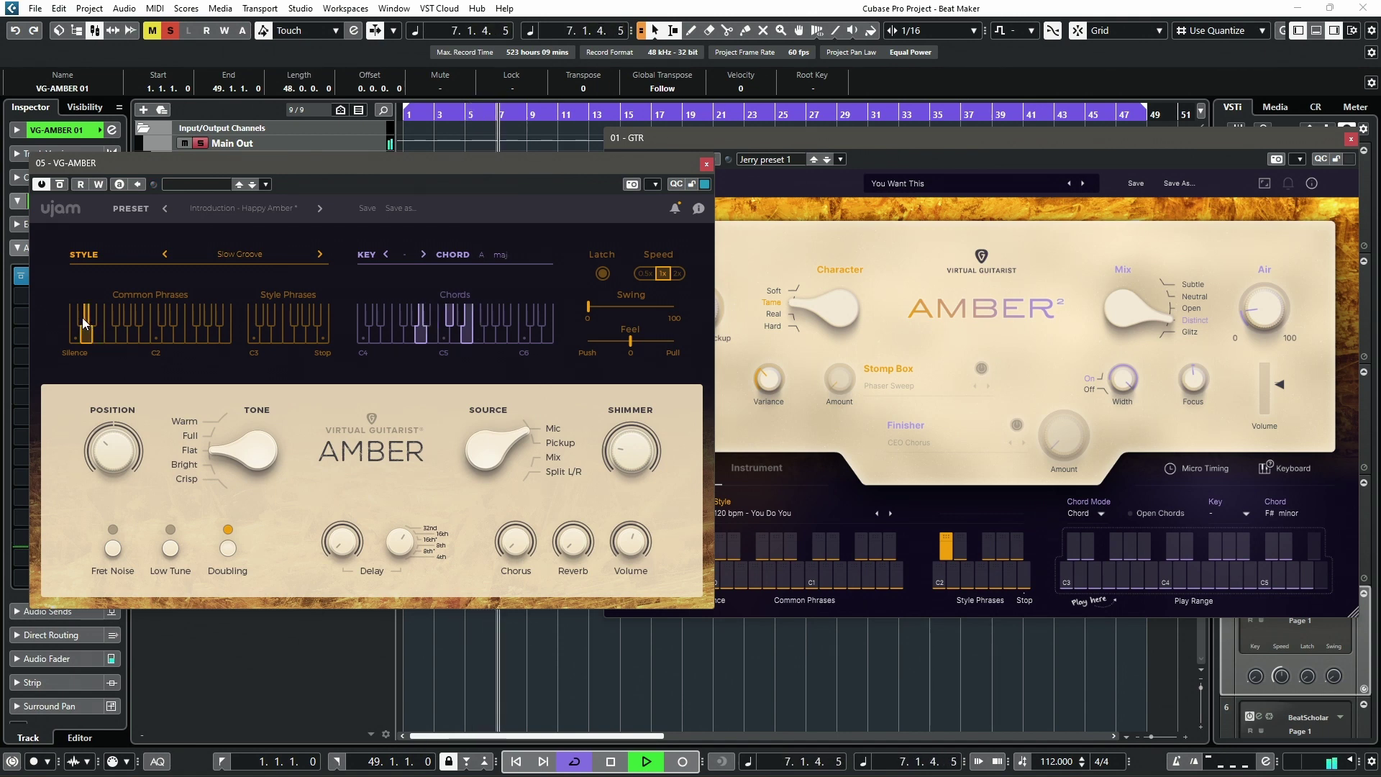
click(79, 317)
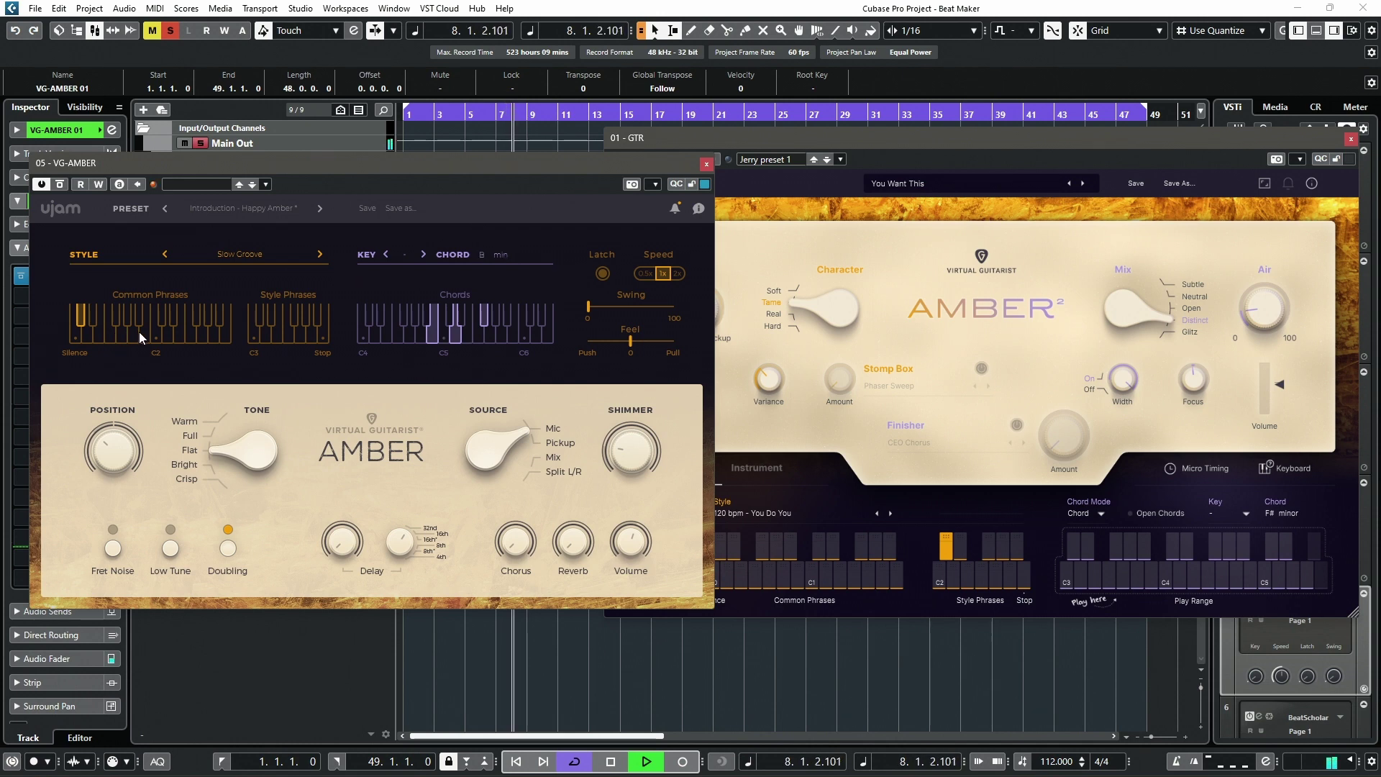
Step: Audition the E3 style phrase at 0.5x speed, stop playback, and return the speed to 1x
click(280, 333)
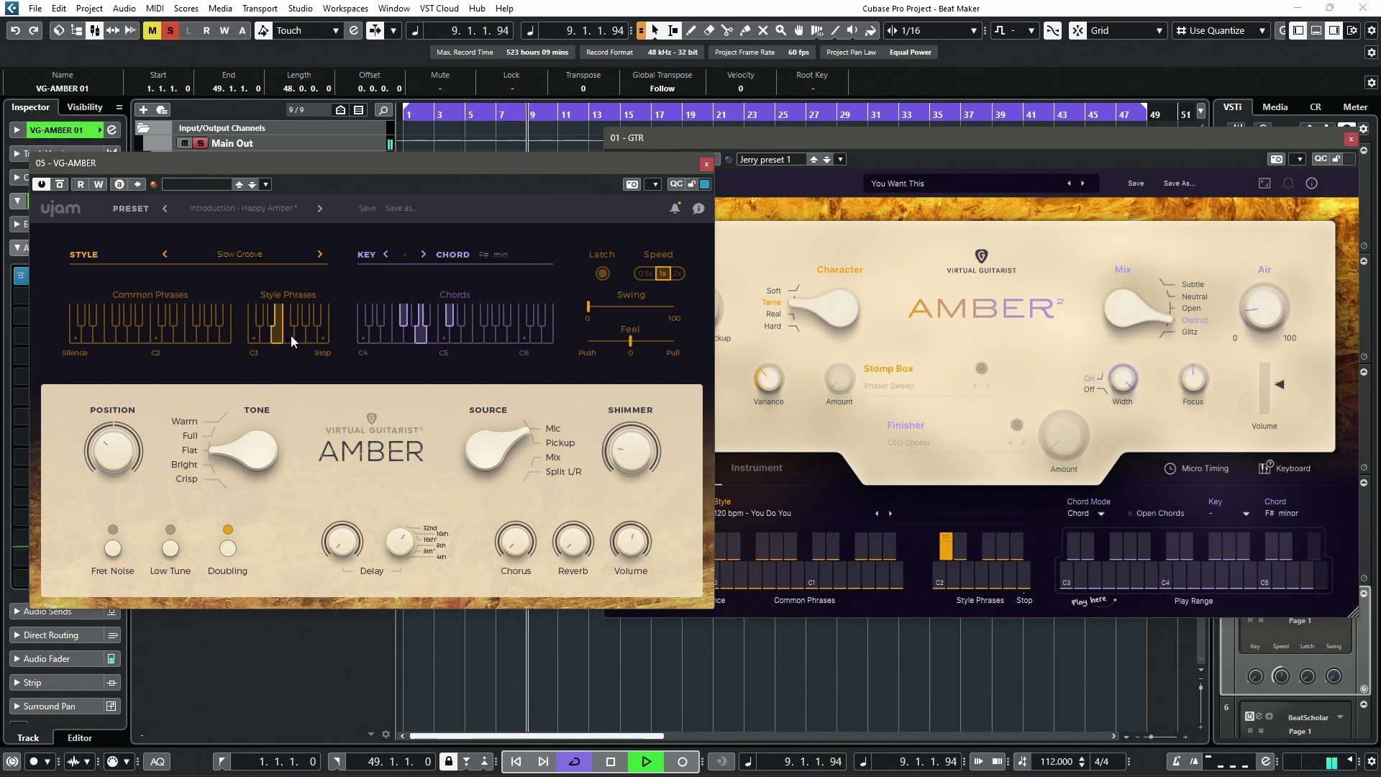
click(644, 273)
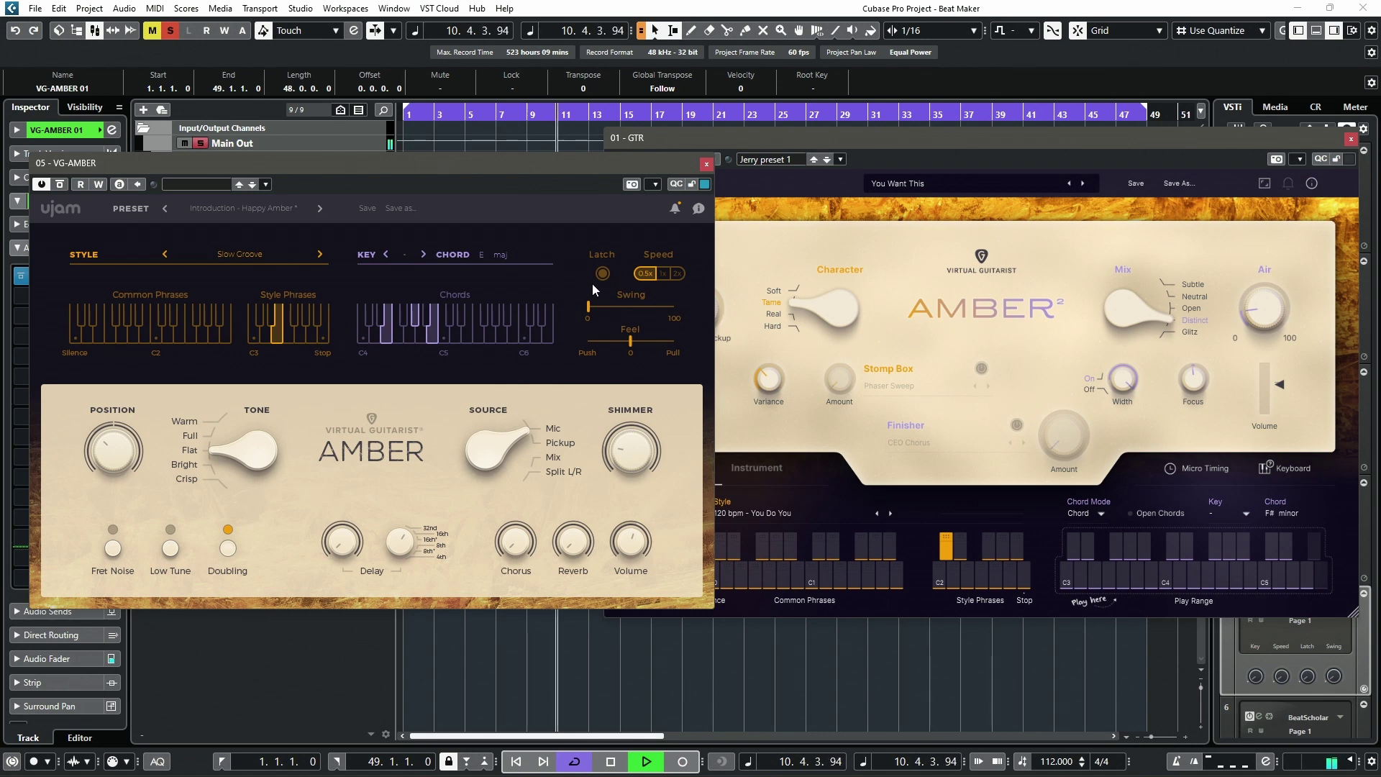
key(space)
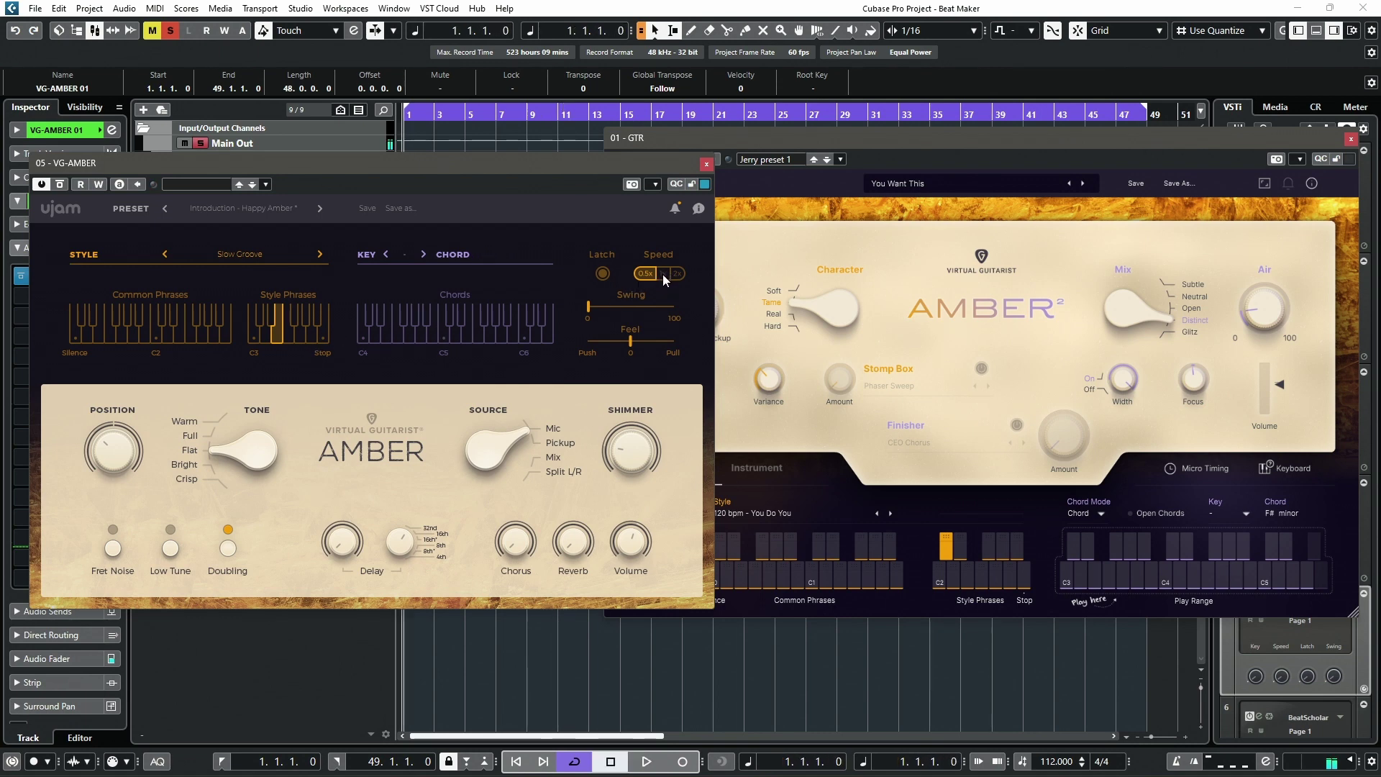
click(663, 274)
Step: Try Amber's Position and Delay knobs and audition Tone from Warm to Crisp with the part playing
drag(232, 448, 241, 387)
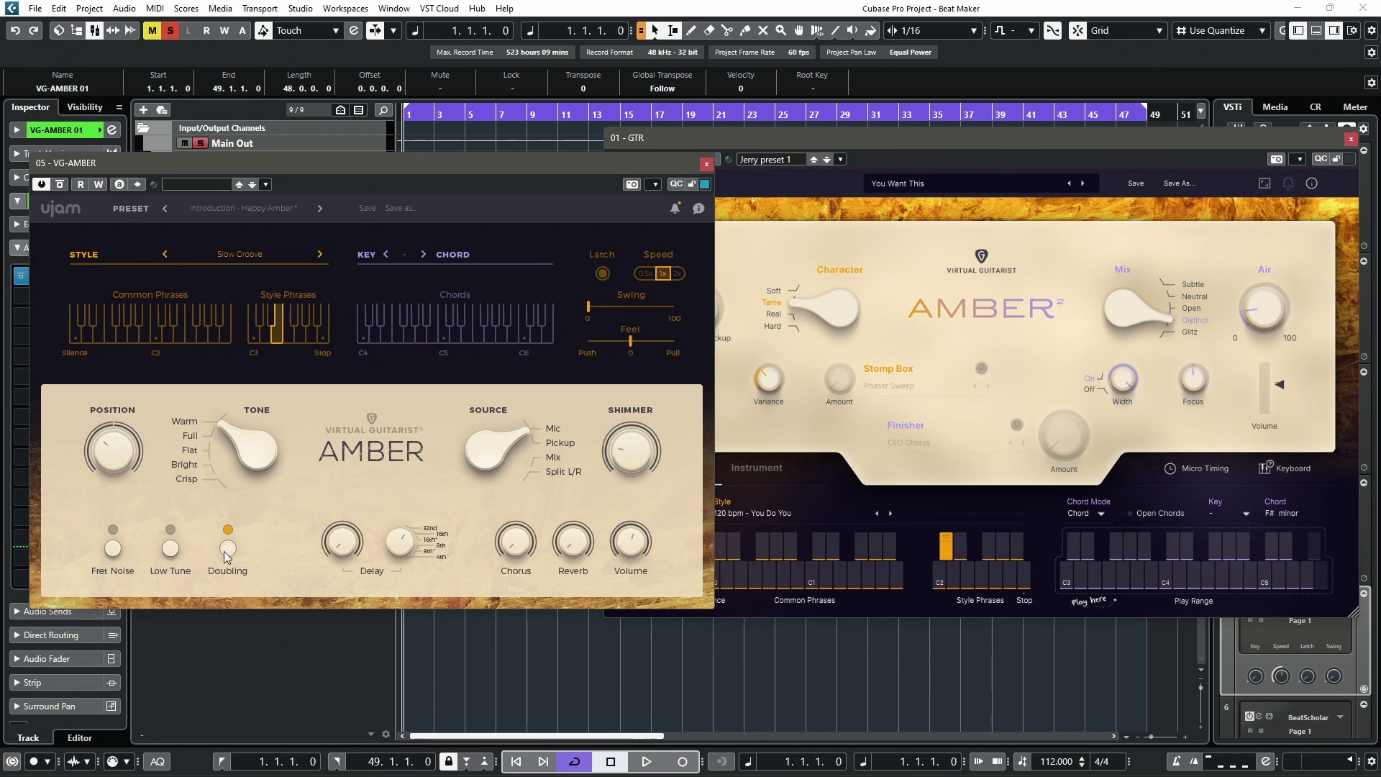
drag(344, 544, 347, 478)
key(space)
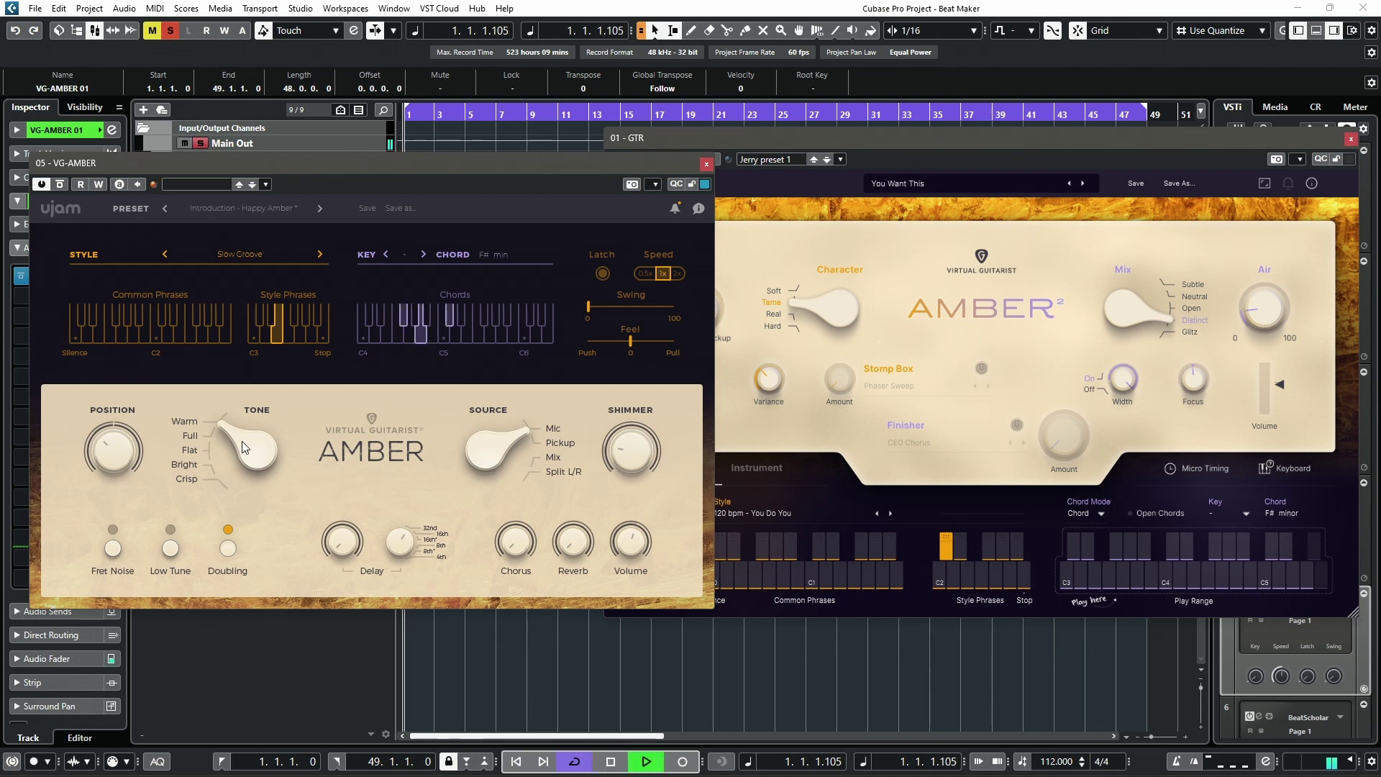
mouse_move(232, 444)
mouse_down()
mouse_move(225, 482)
mouse_move(219, 461)
mouse_up()
drag(114, 450, 114, 556)
drag(237, 469, 233, 477)
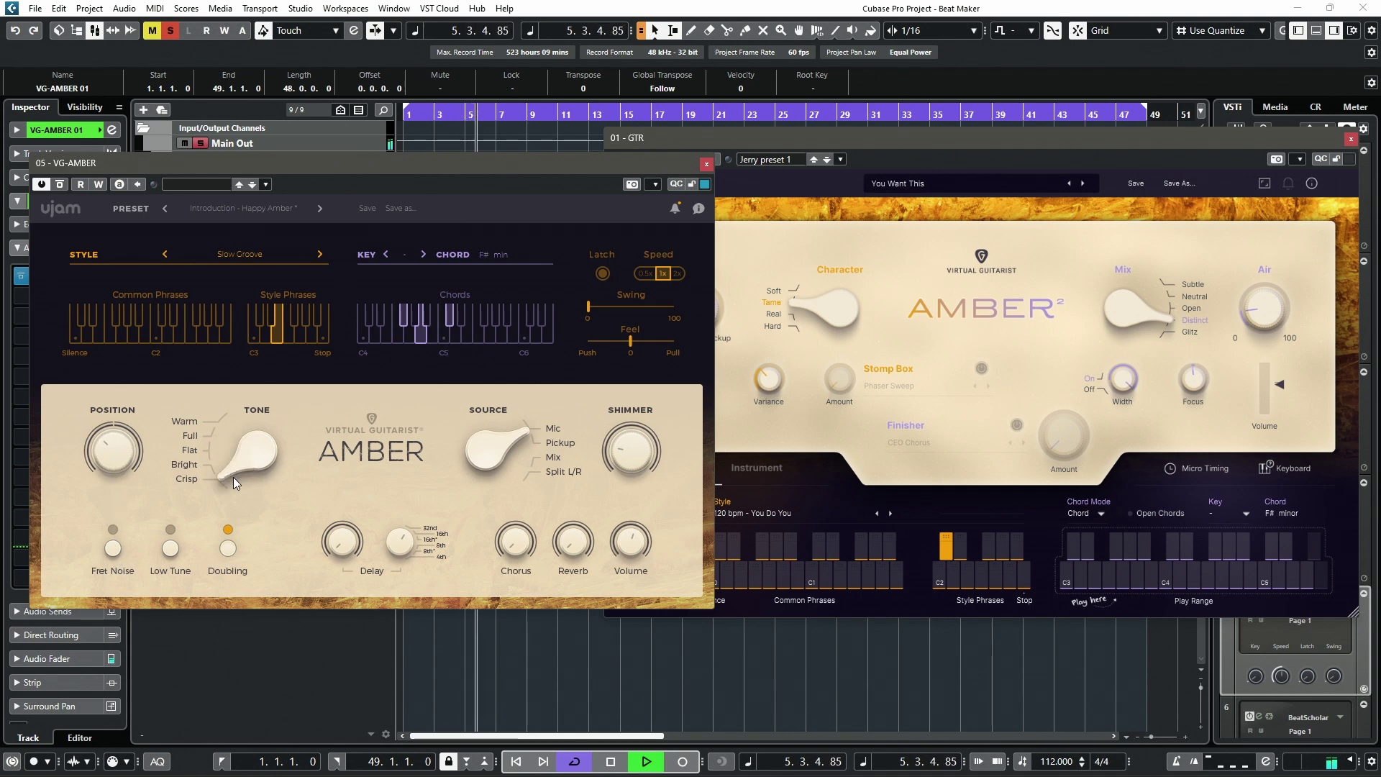
Step: Switch Source to Pickup and Tone to Warm, and adjust the Position knob while the part plays
mouse_move(514, 440)
mouse_down()
mouse_move(508, 479)
mouse_move(518, 449)
mouse_move(491, 451)
mouse_up()
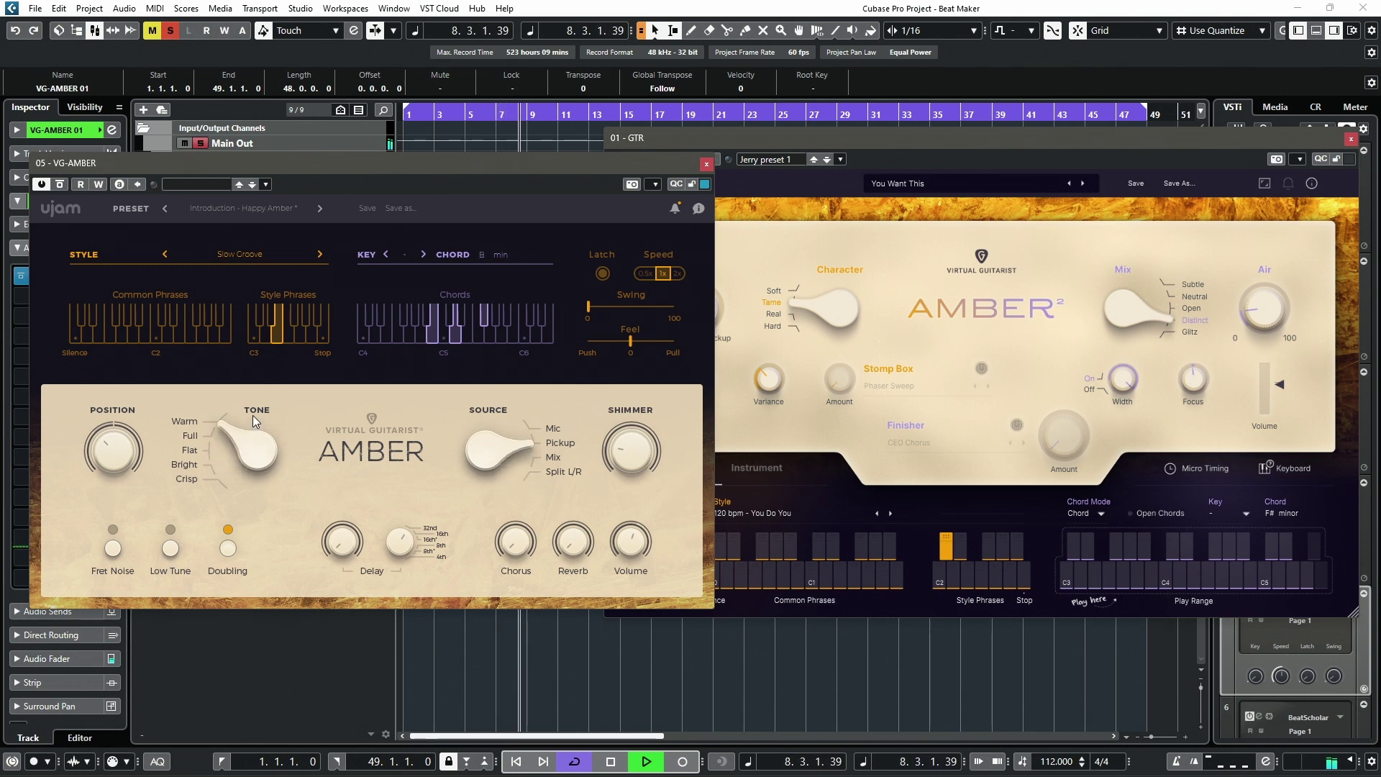
mouse_move(253, 415)
mouse_down()
mouse_move(253, 466)
mouse_move(254, 420)
mouse_up()
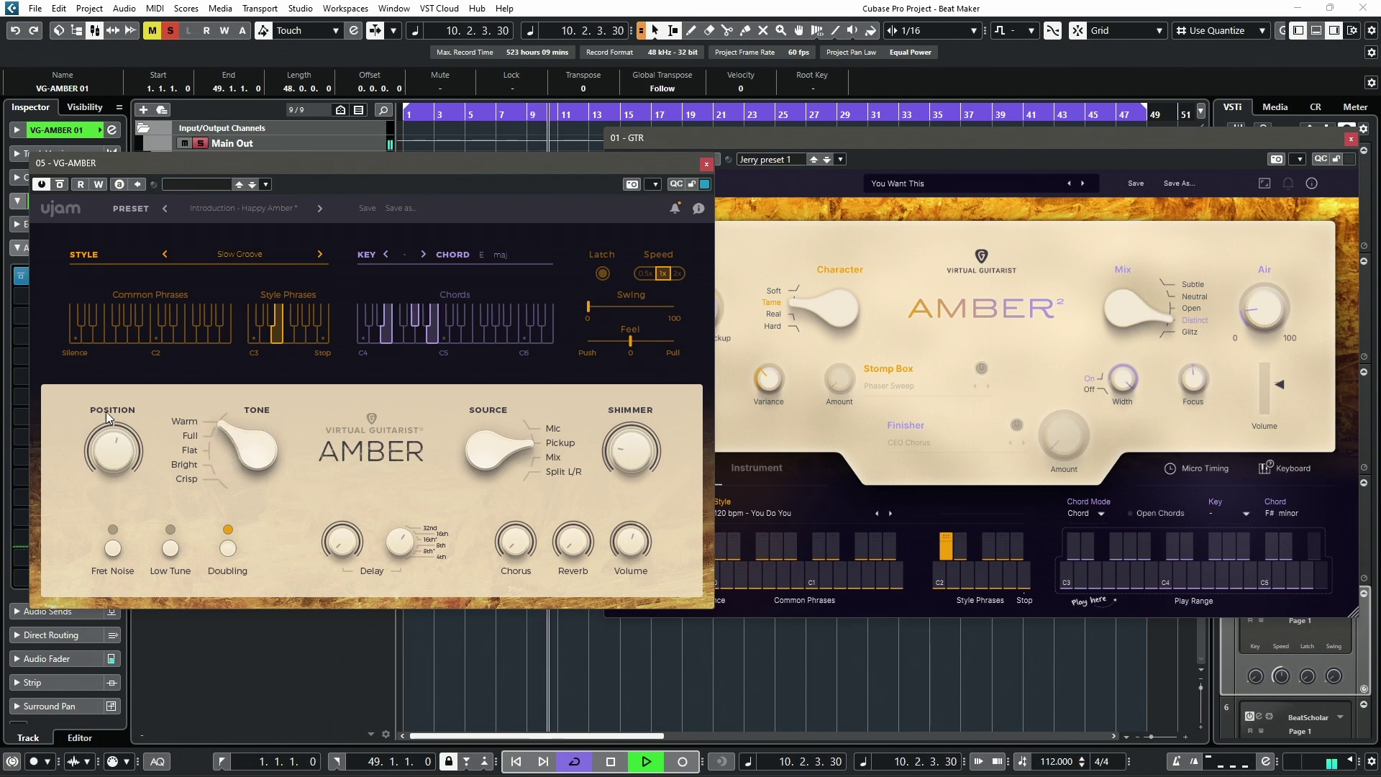
drag(138, 417, 137, 461)
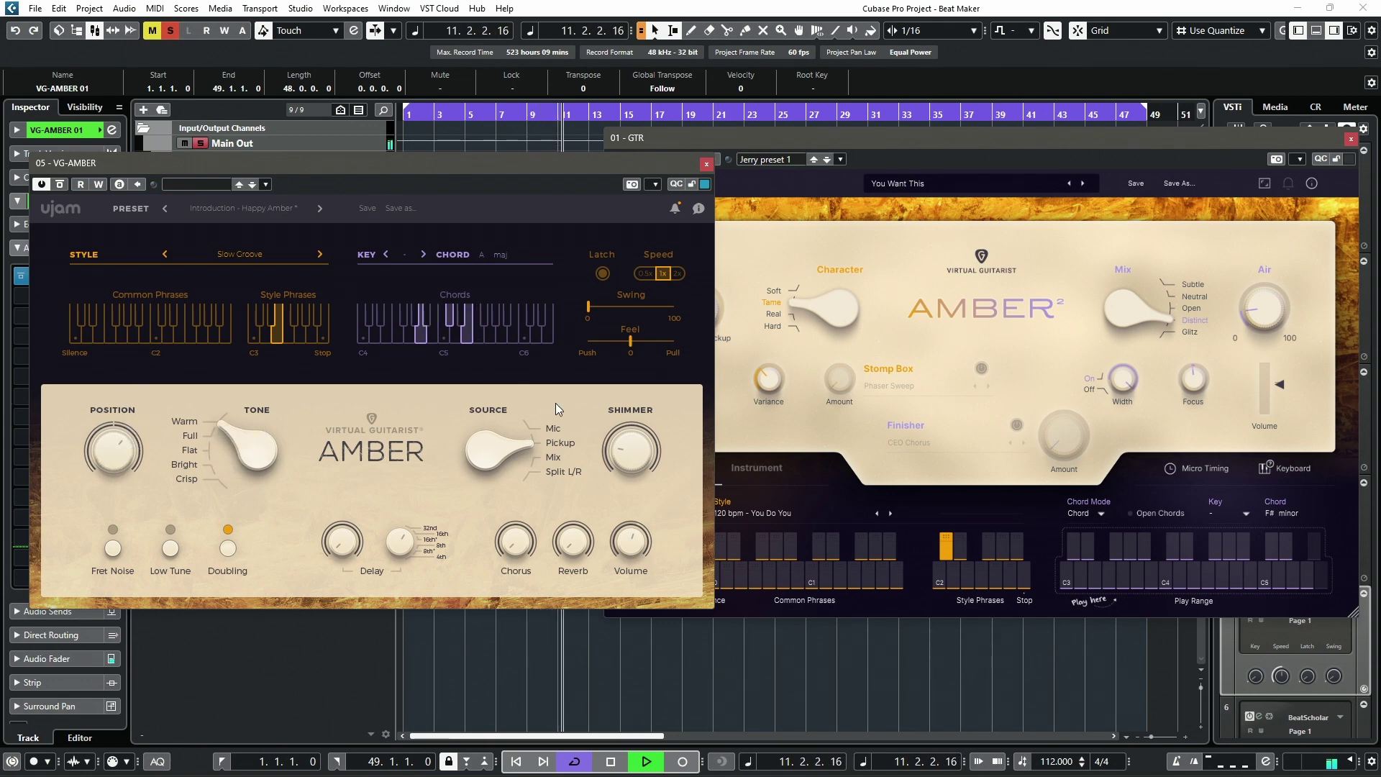
Step: Adjust Shimmer, set Source to Mic and Tone to Warm in the original Amber, and stop playback
drag(631, 439, 631, 402)
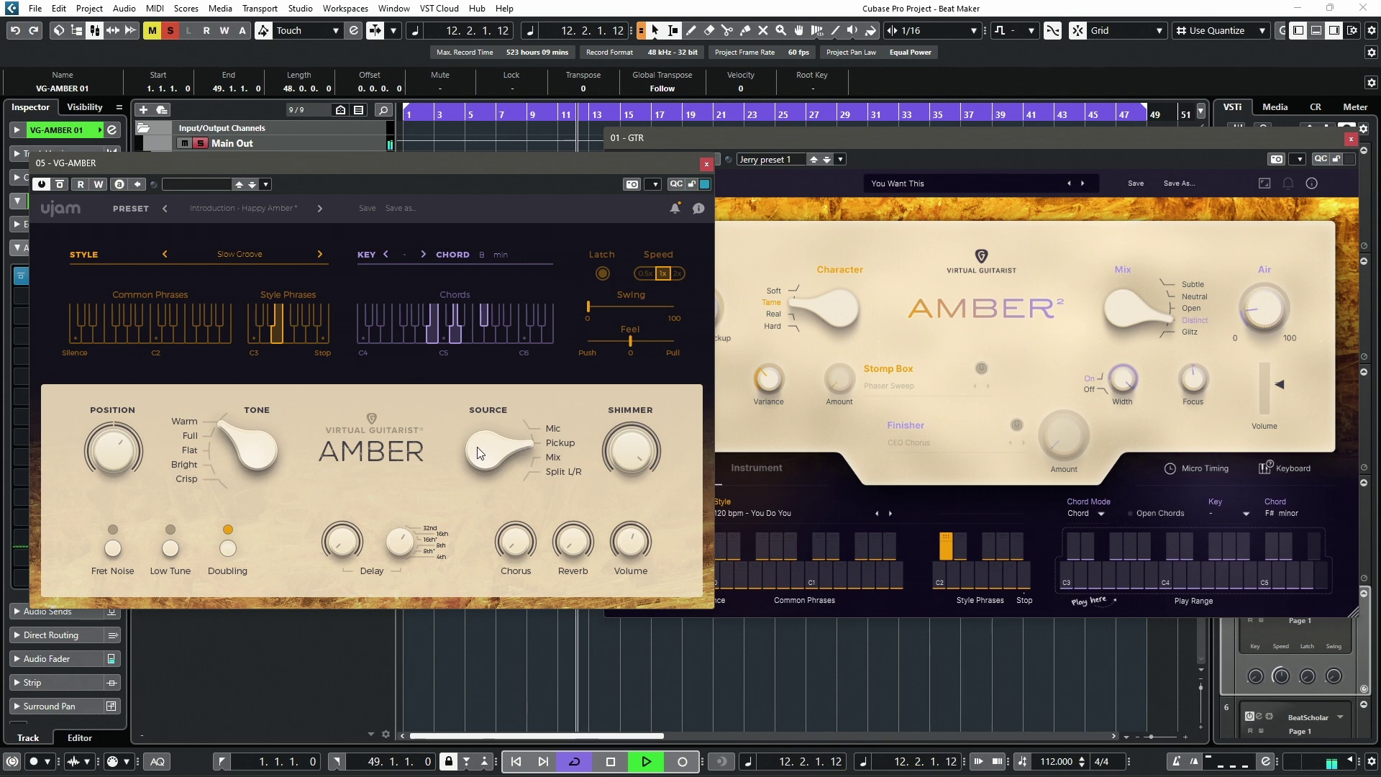
drag(520, 457, 522, 426)
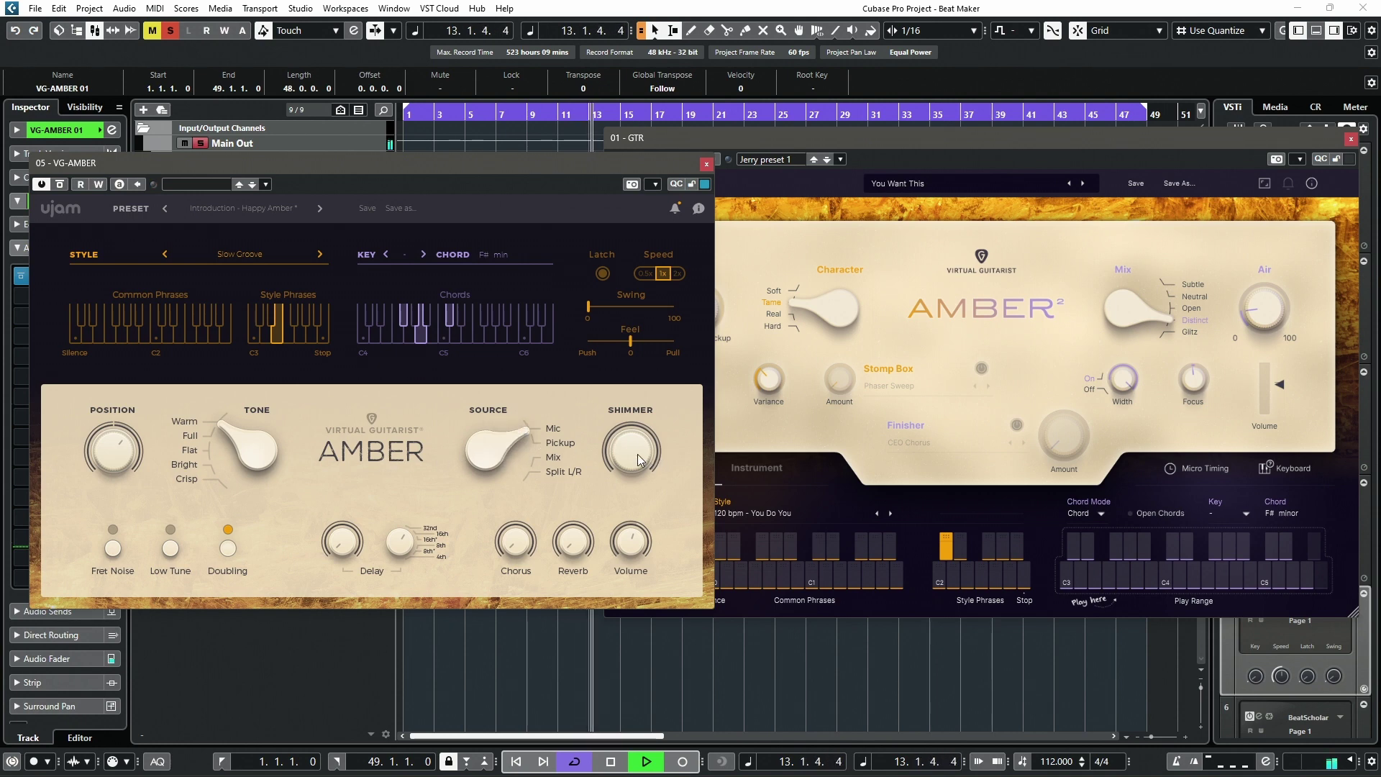
drag(631, 442, 591, 485)
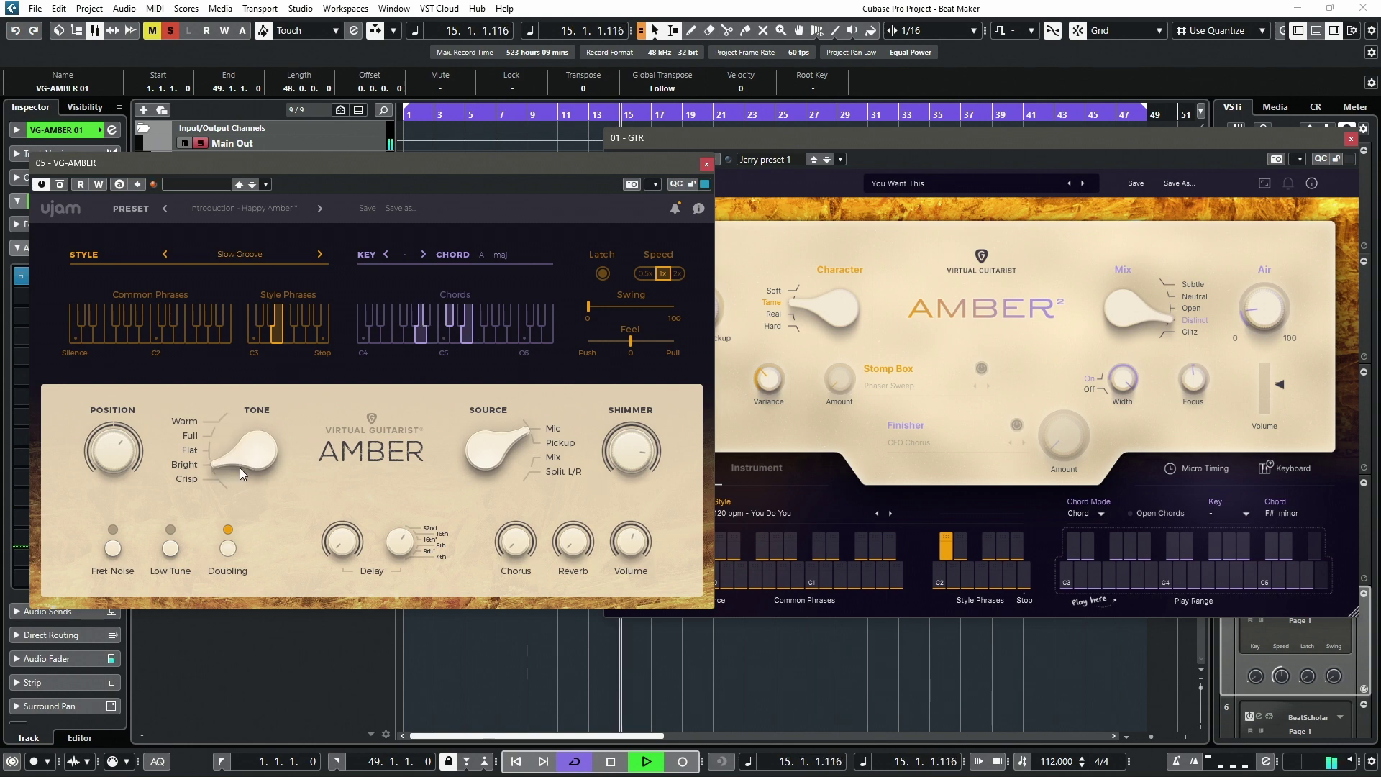
drag(239, 468, 241, 435)
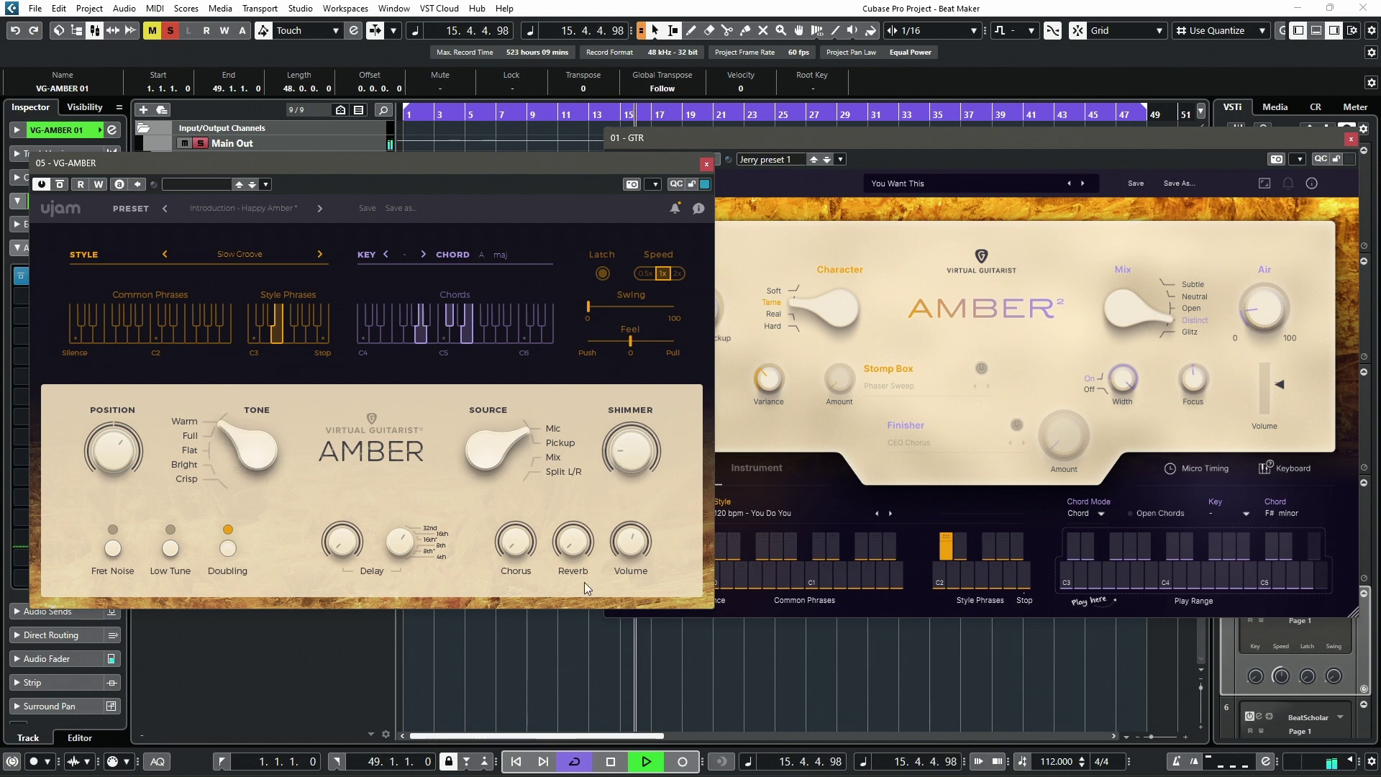
key(space)
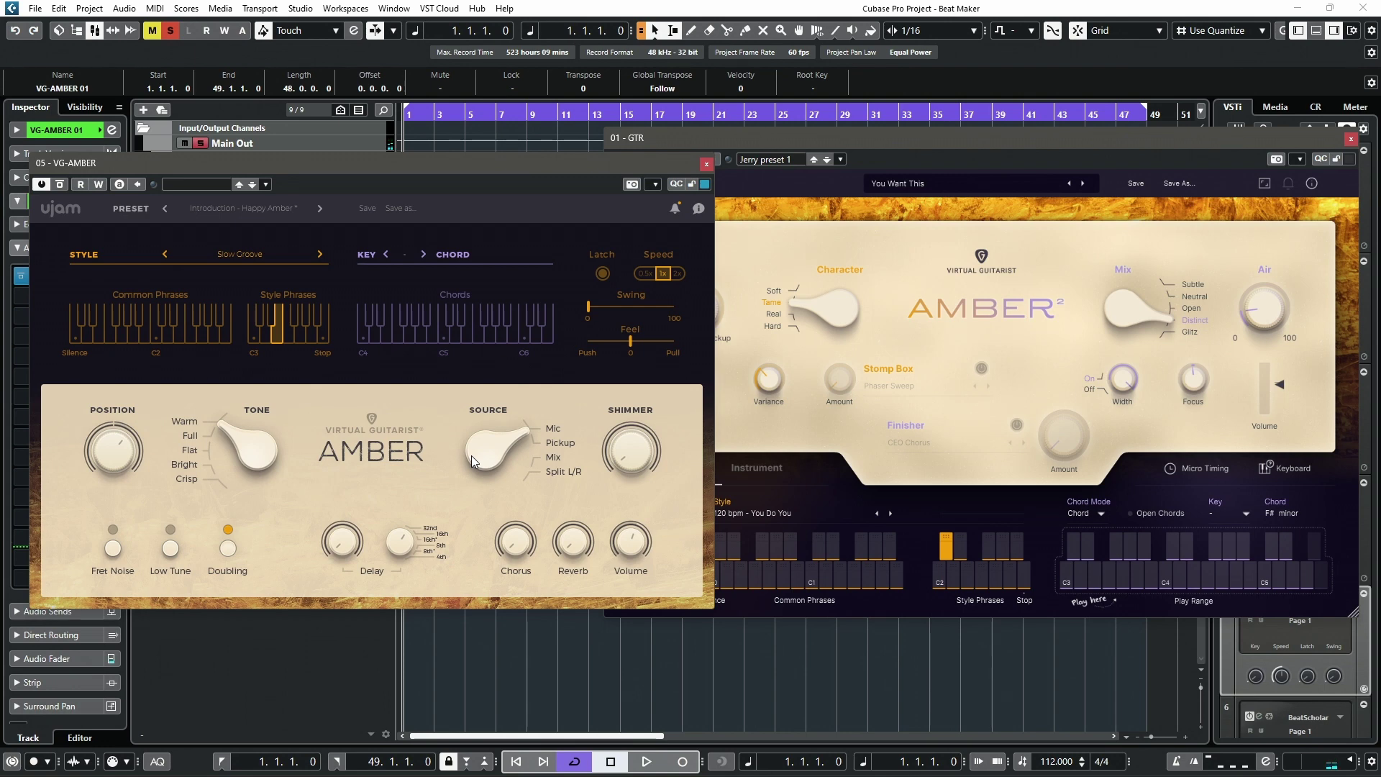
Step: Close the original Amber, mute the VG-AMBER 01 part and solo the GTR track, with the Amber 2 window centred over the project
click(707, 165)
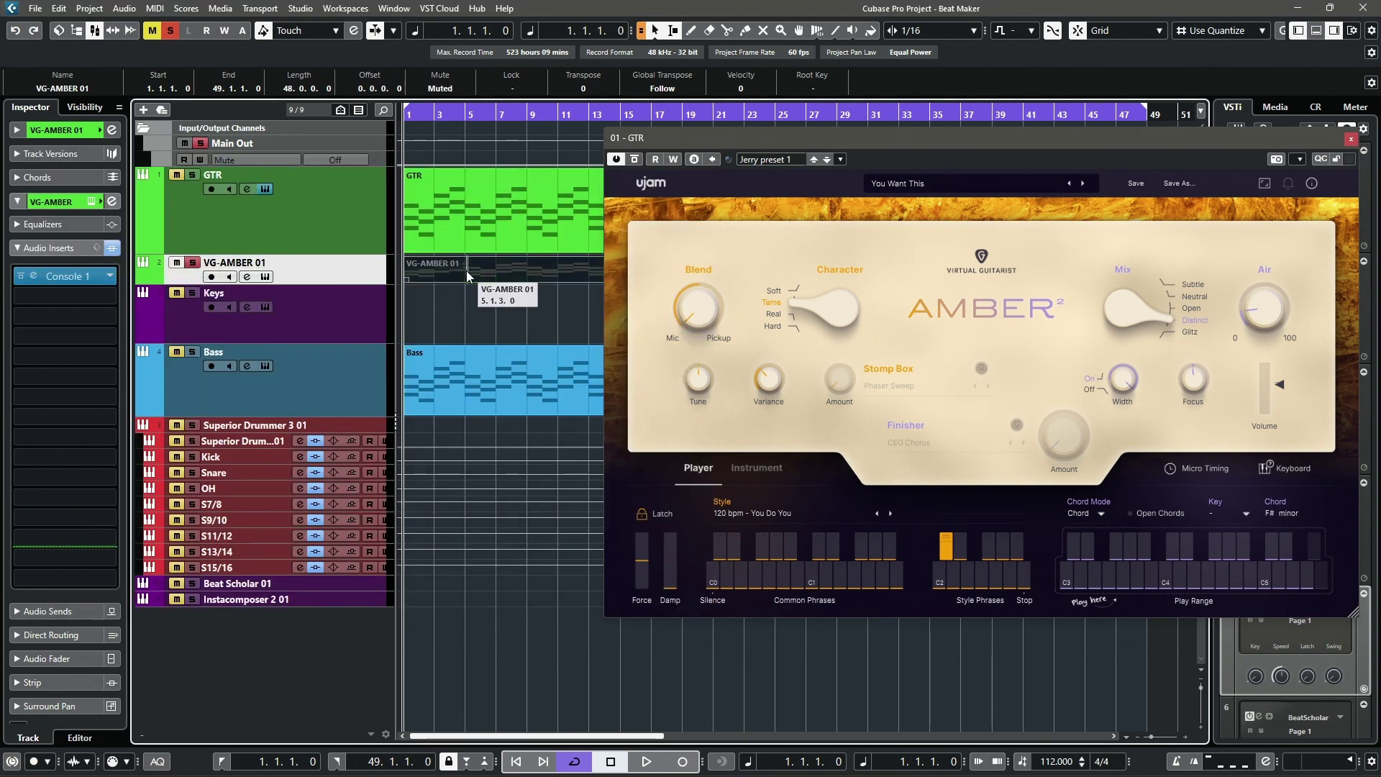
key(shift+m)
click(193, 175)
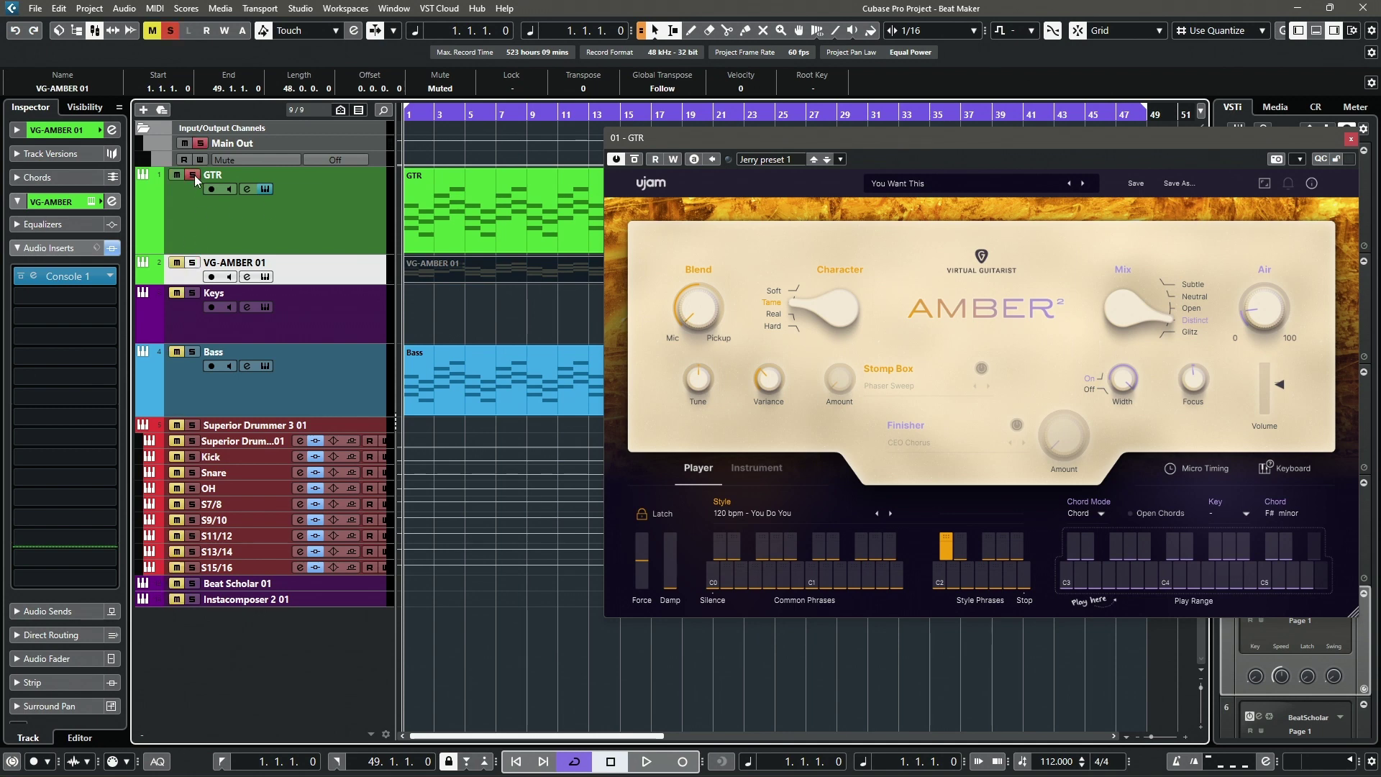
click(875, 147)
drag(892, 143, 634, 174)
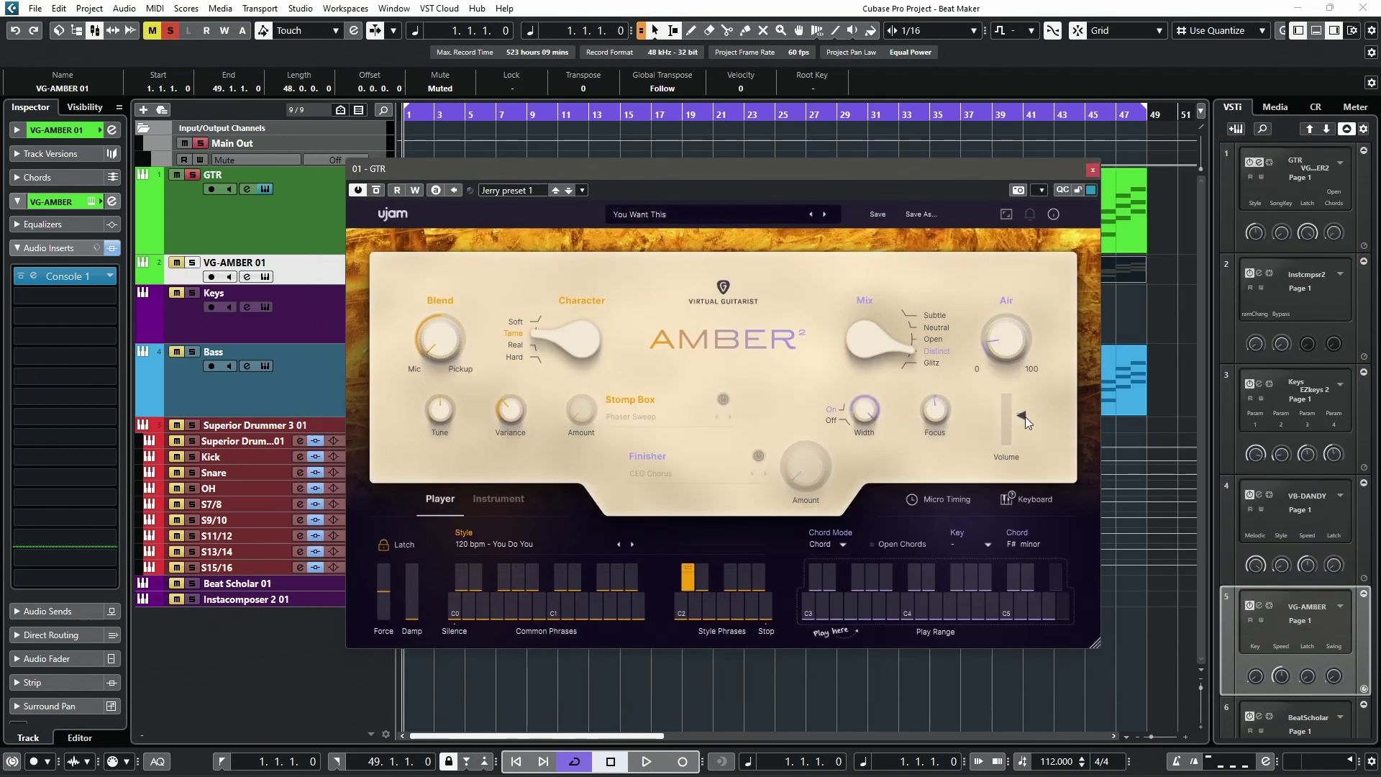
Step: Reload the existing user preset for the GTR instrument and save the settings over it, overwriting the preset file
click(508, 190)
double_click(980, 286)
click(581, 190)
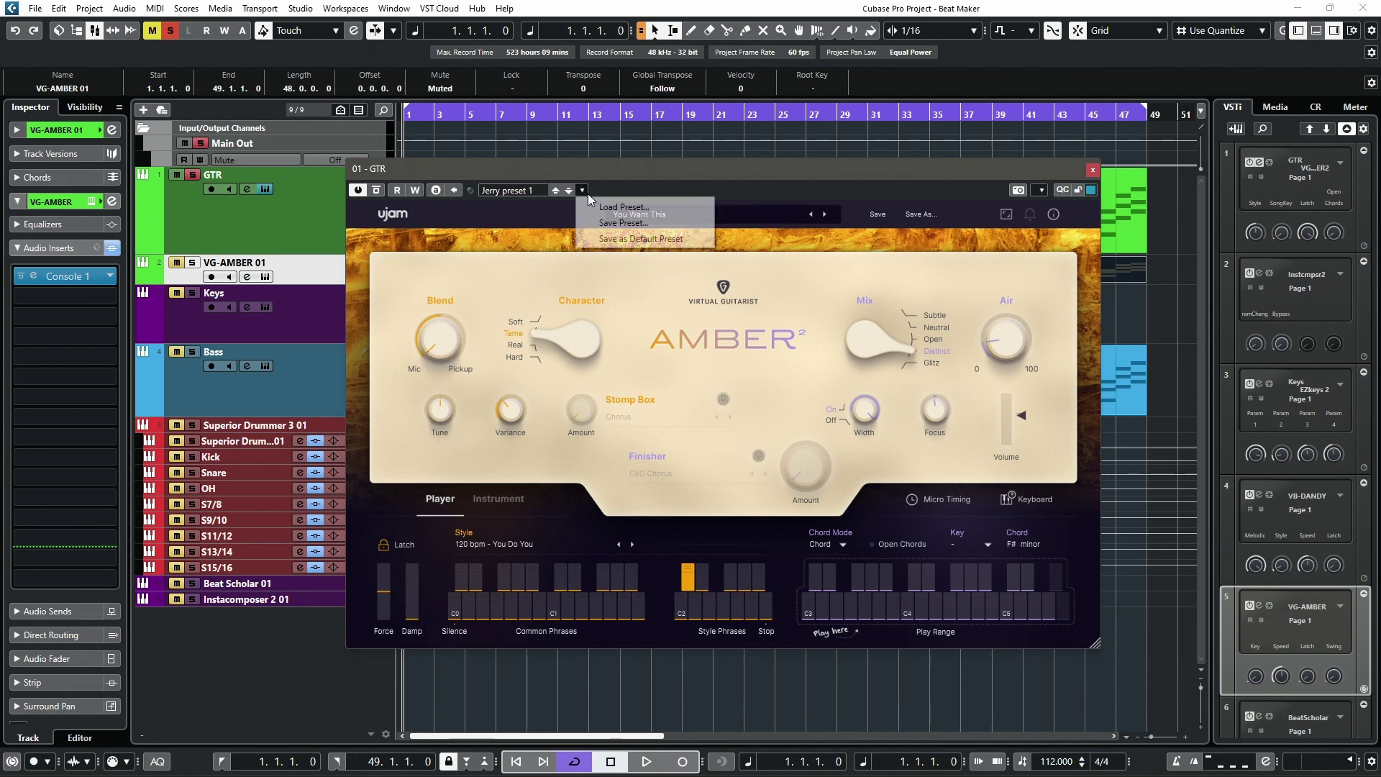
click(627, 223)
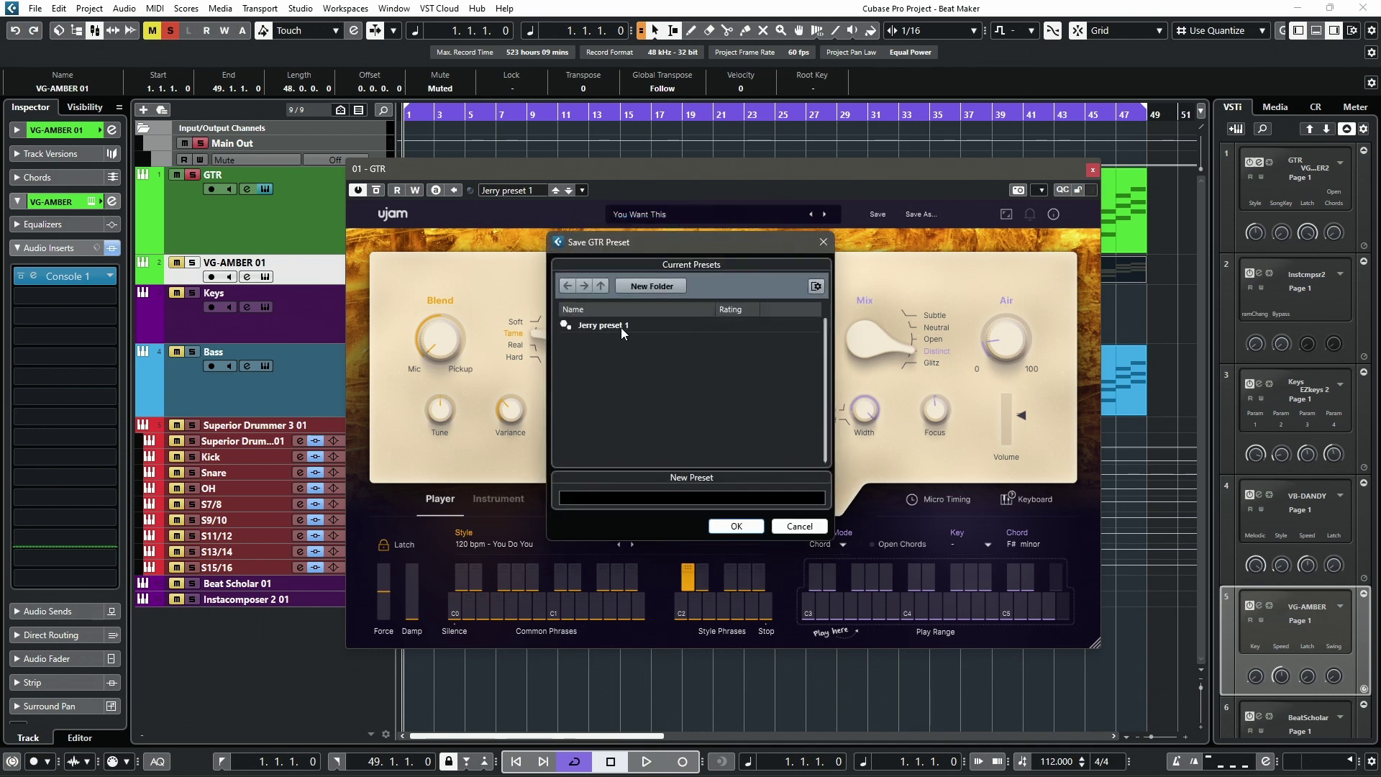
click(621, 327)
click(726, 526)
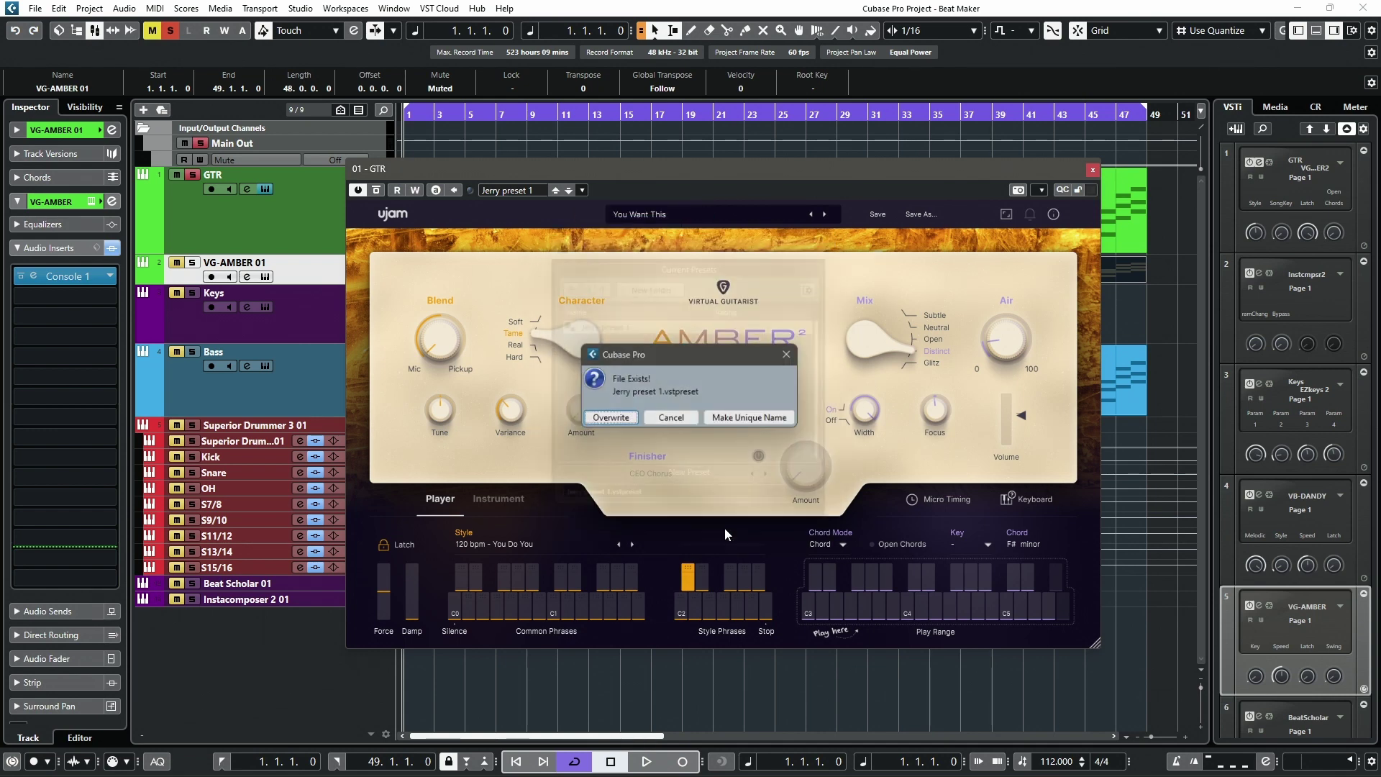
click(610, 418)
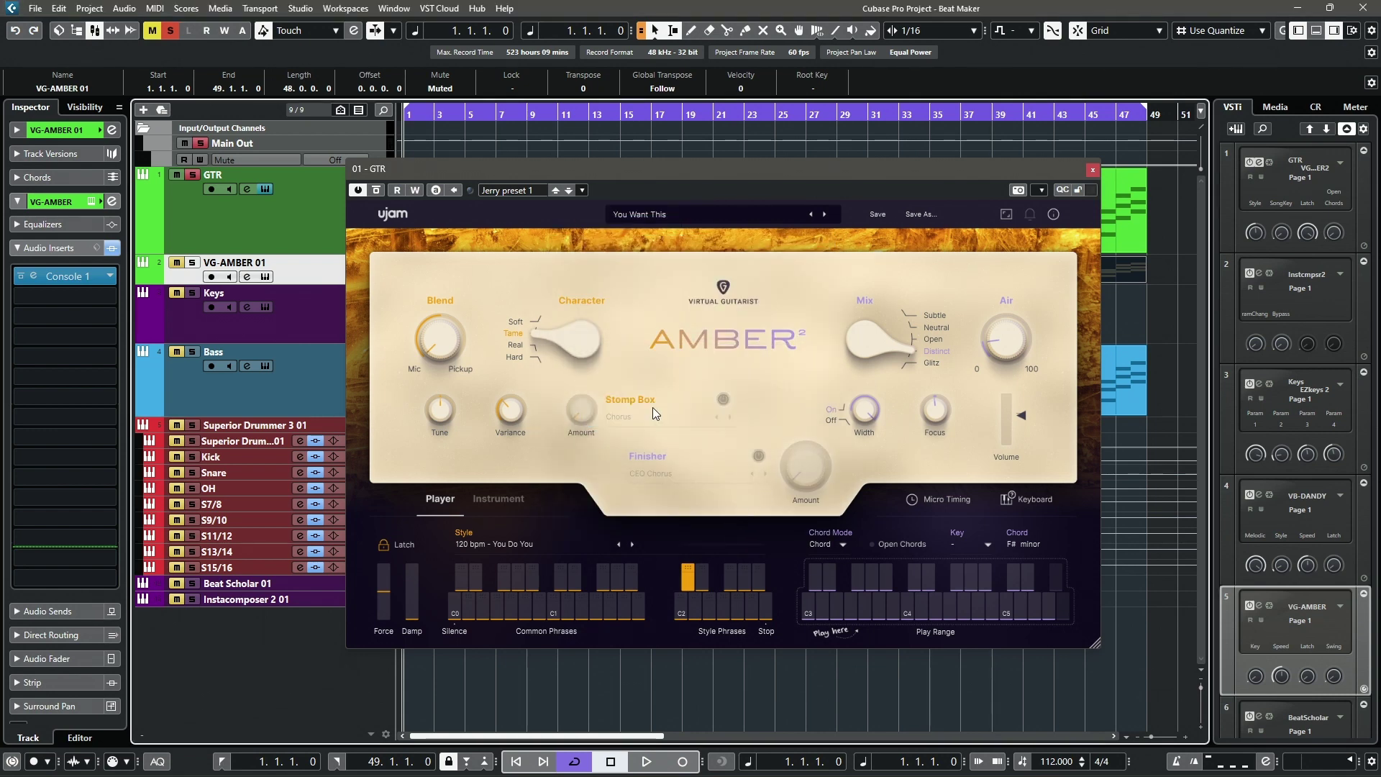
Step: Play the GTR track while switching to the D#2 style phrase in Amber 2, and stop playback
key(space)
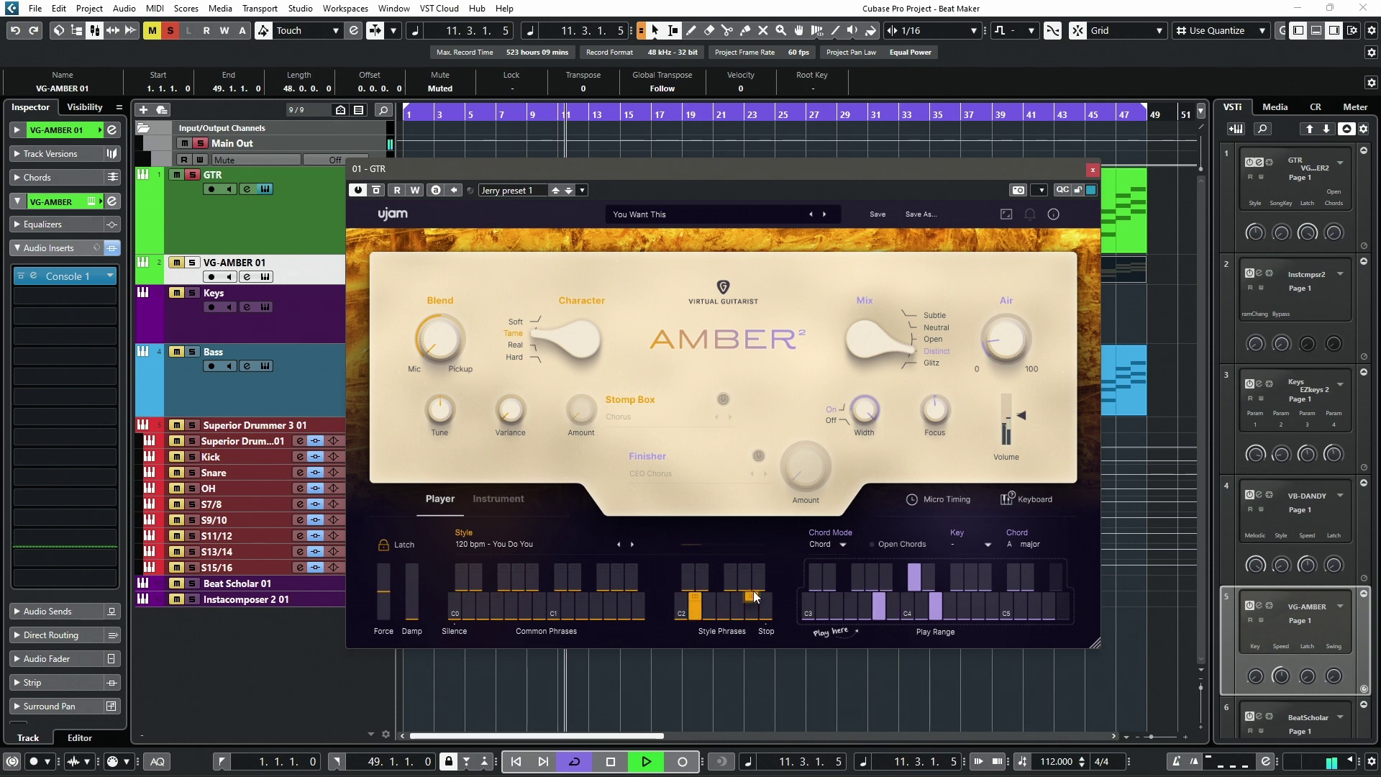
click(707, 608)
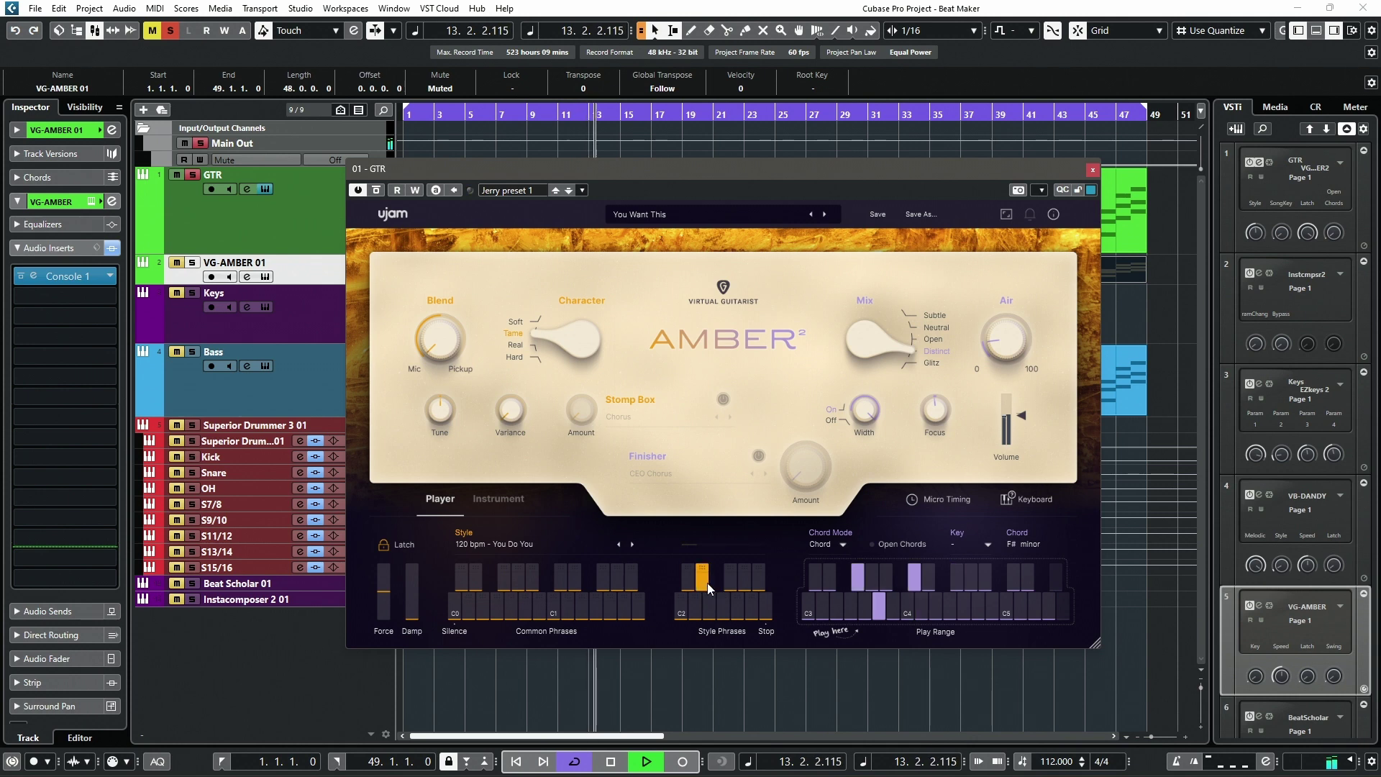
key(space)
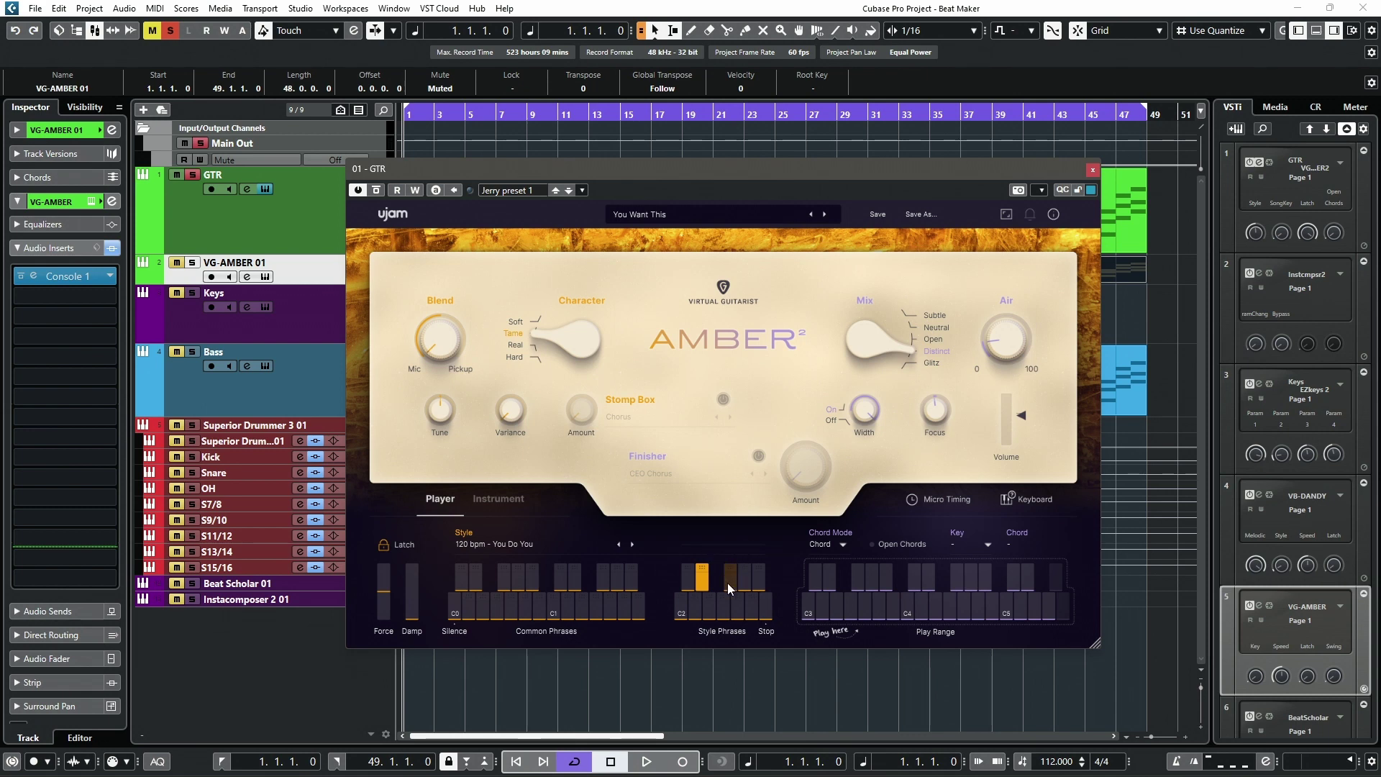
Step: Select the F2 style phrase in Amber 2, sound a chord key just above C3, and play the GTR track
click(722, 608)
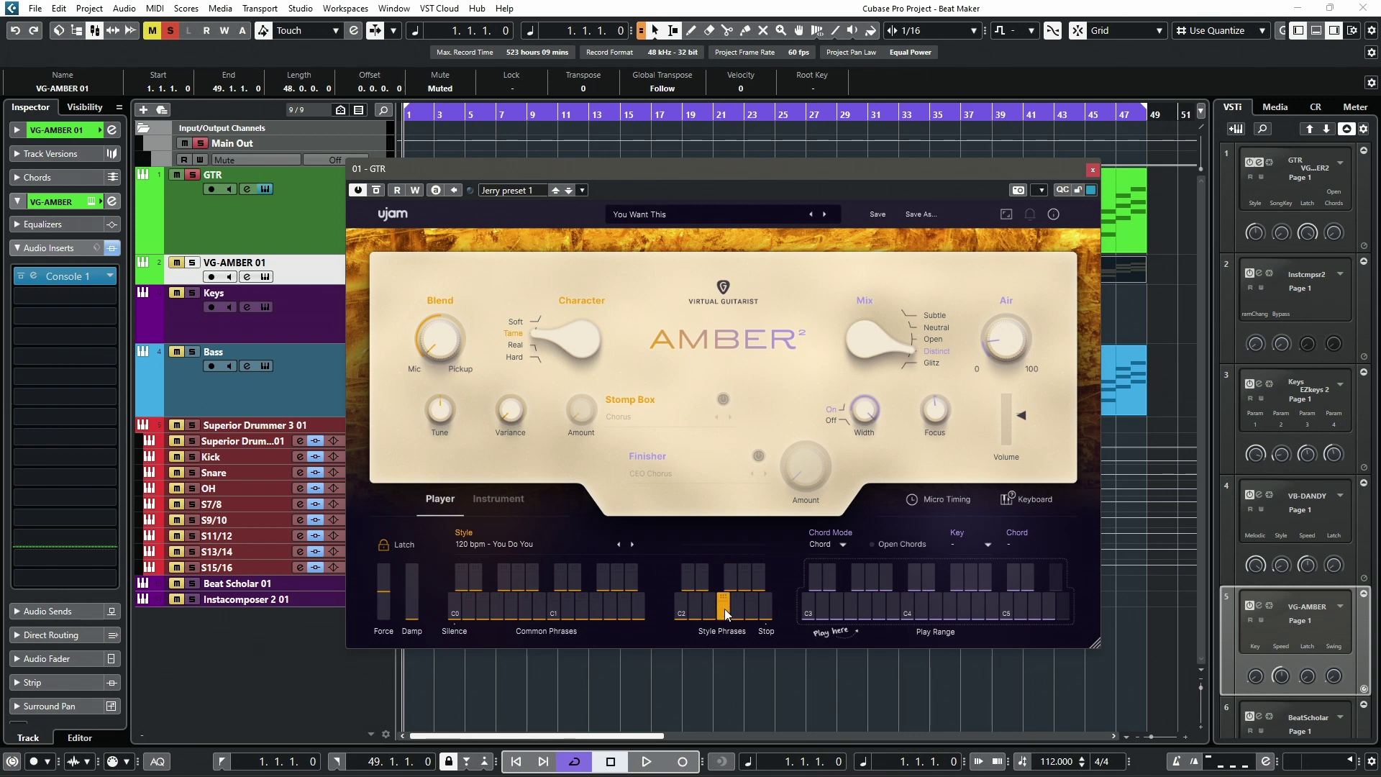
click(843, 612)
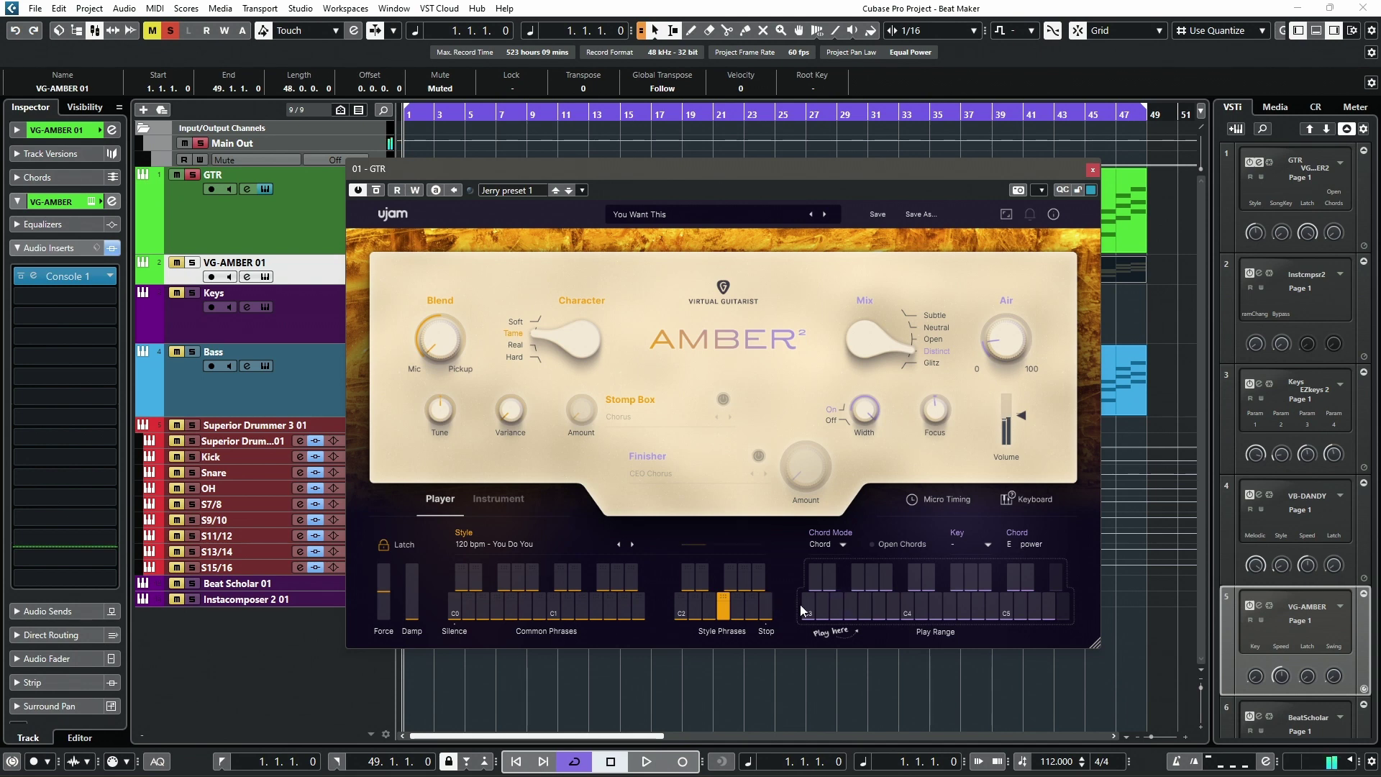
key(space)
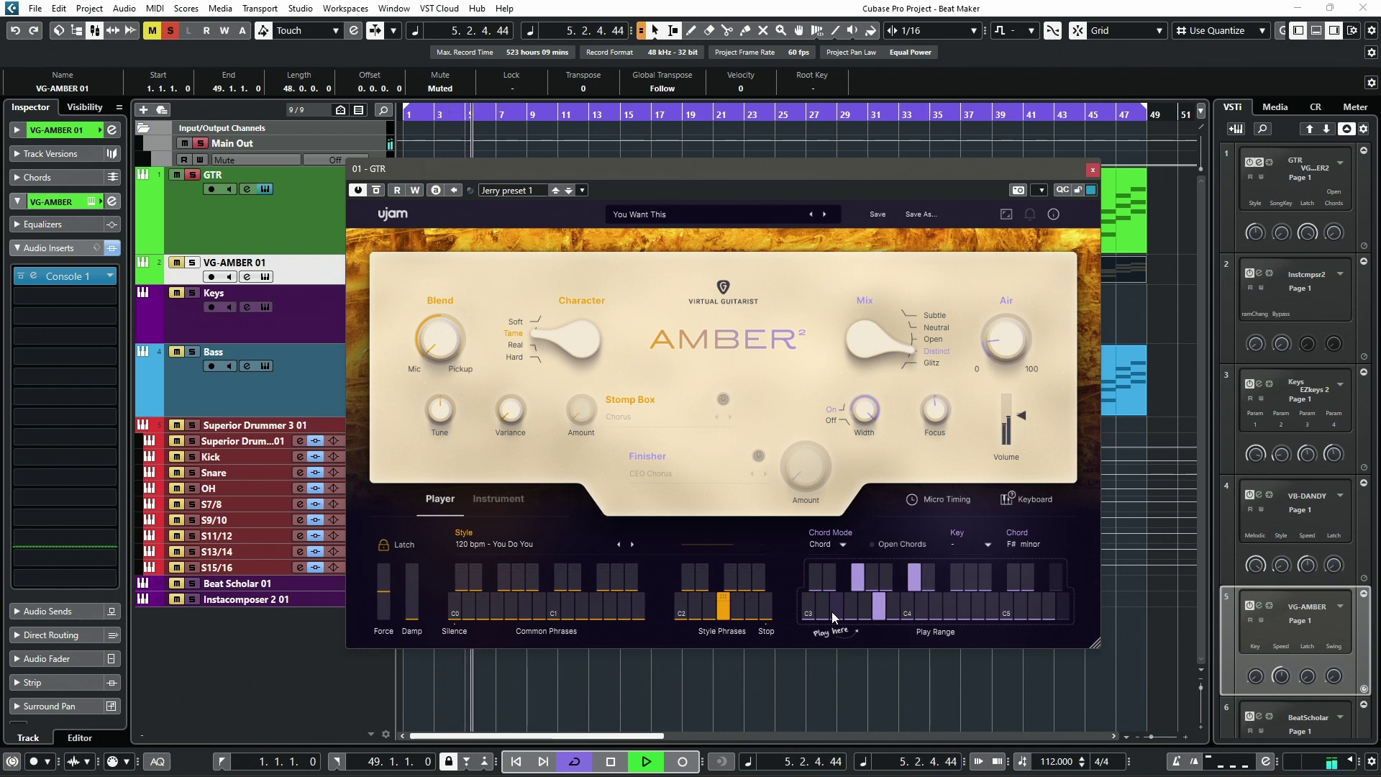
Step: Stop playback, zoom the project timeline in to about the first ten bars, and play the GTR track from bar 1
key(space)
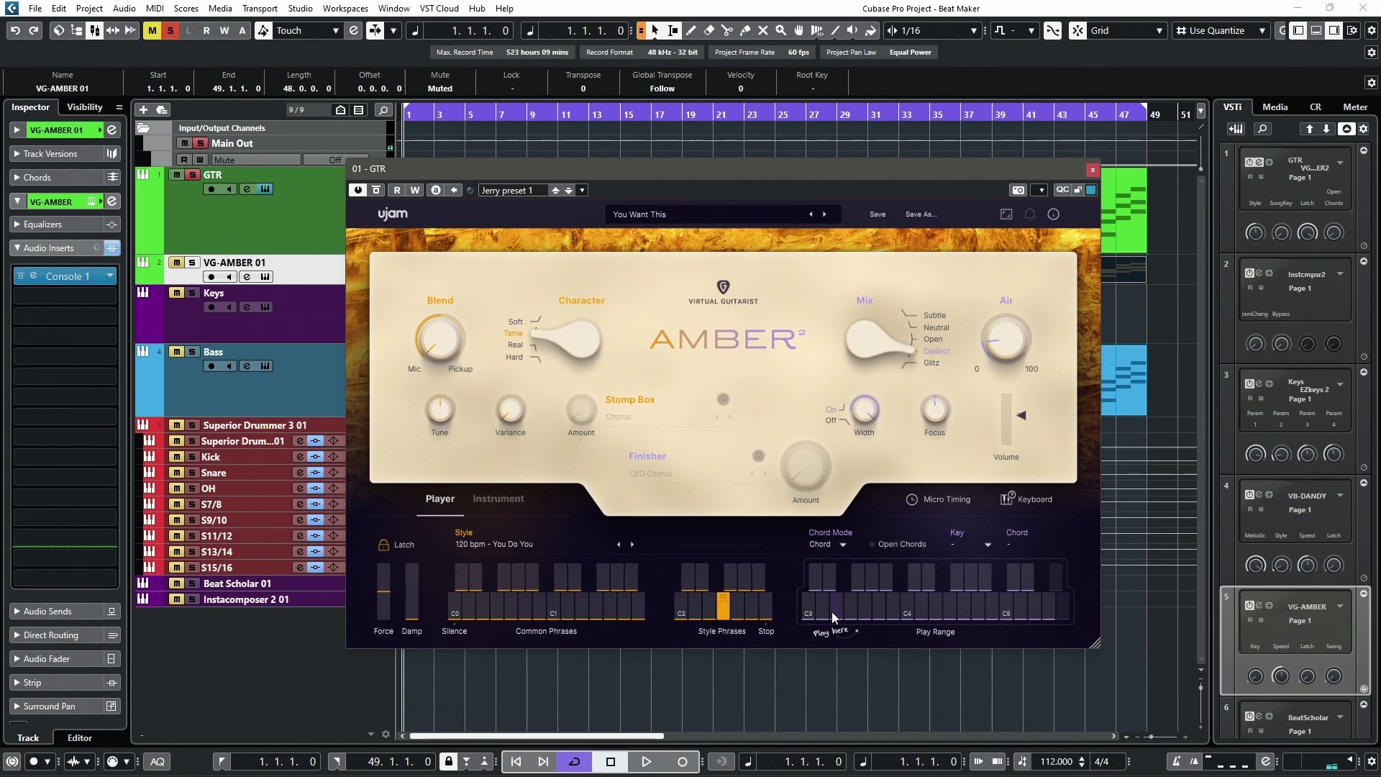
key(h)
key(h)
key(h)
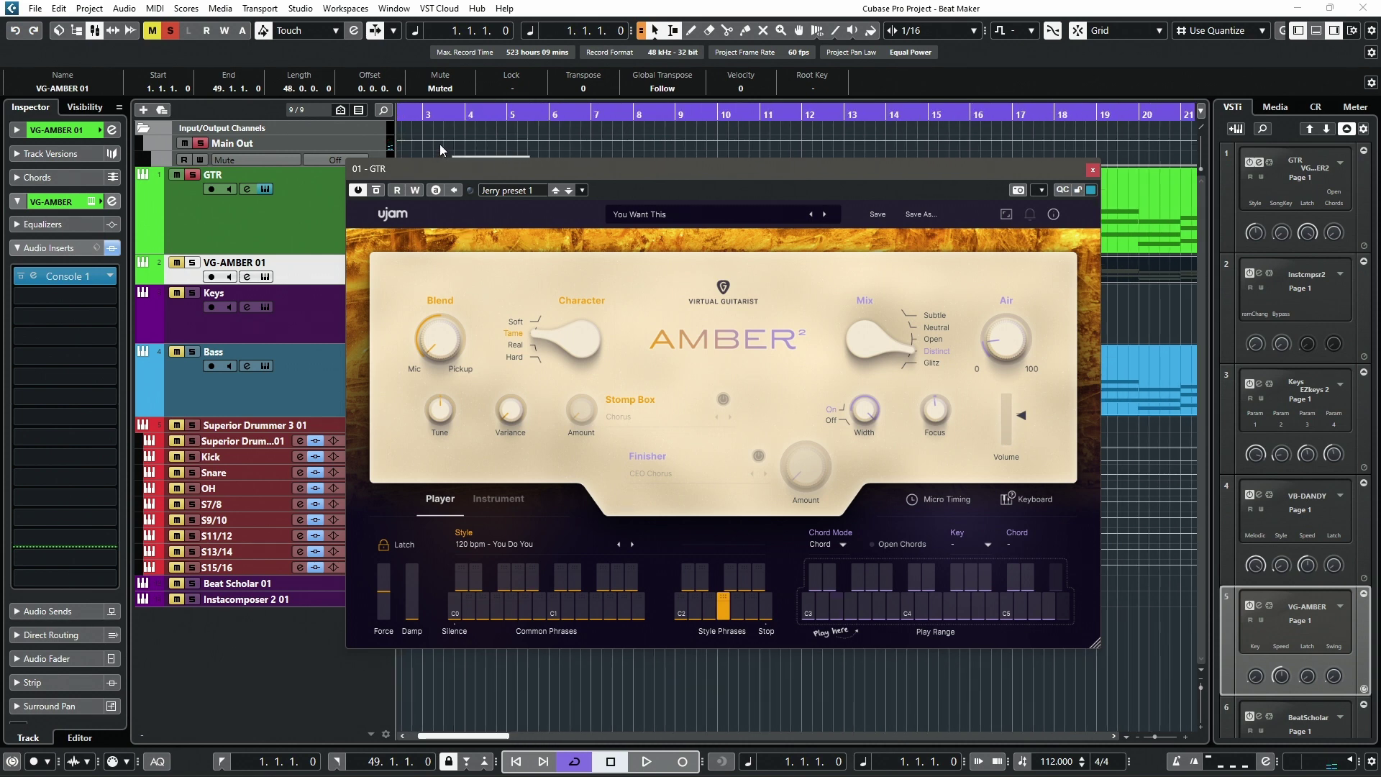
key(space)
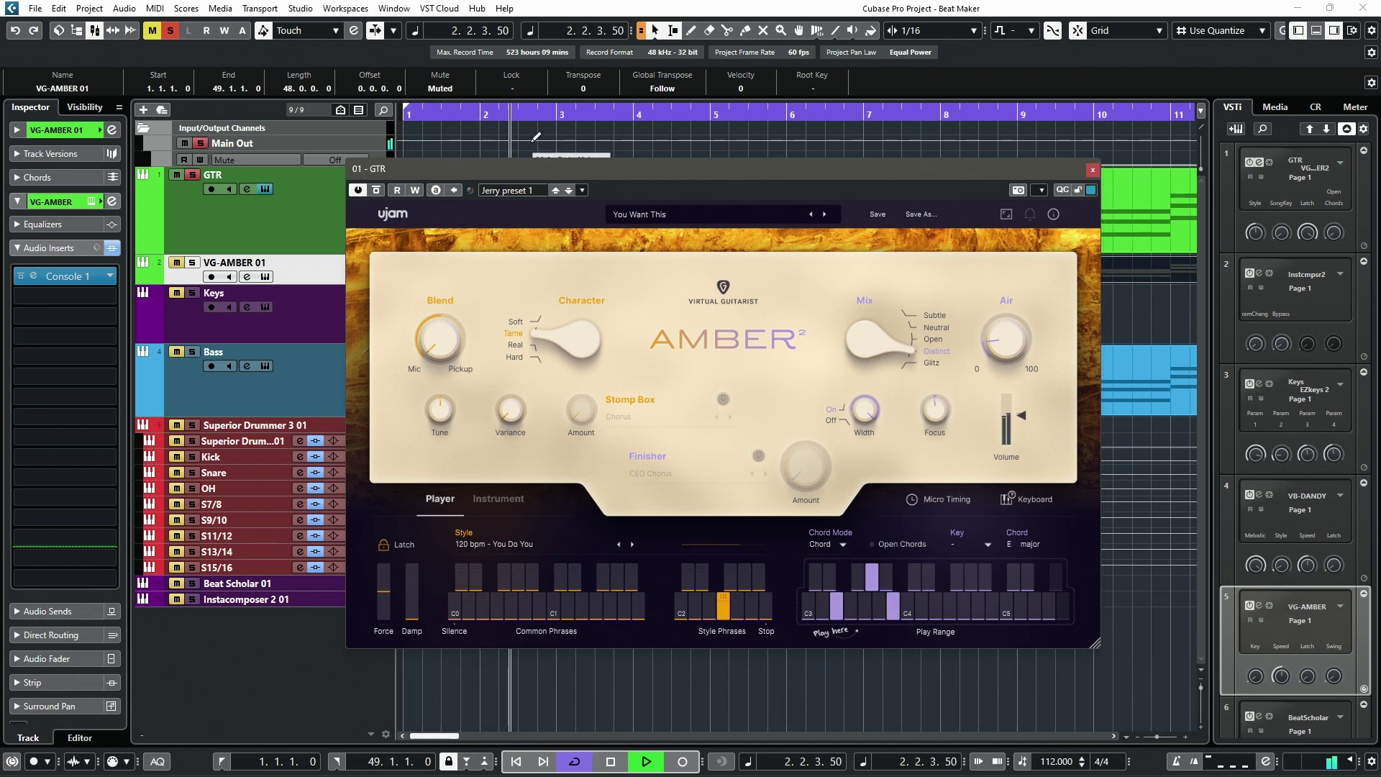
key(space)
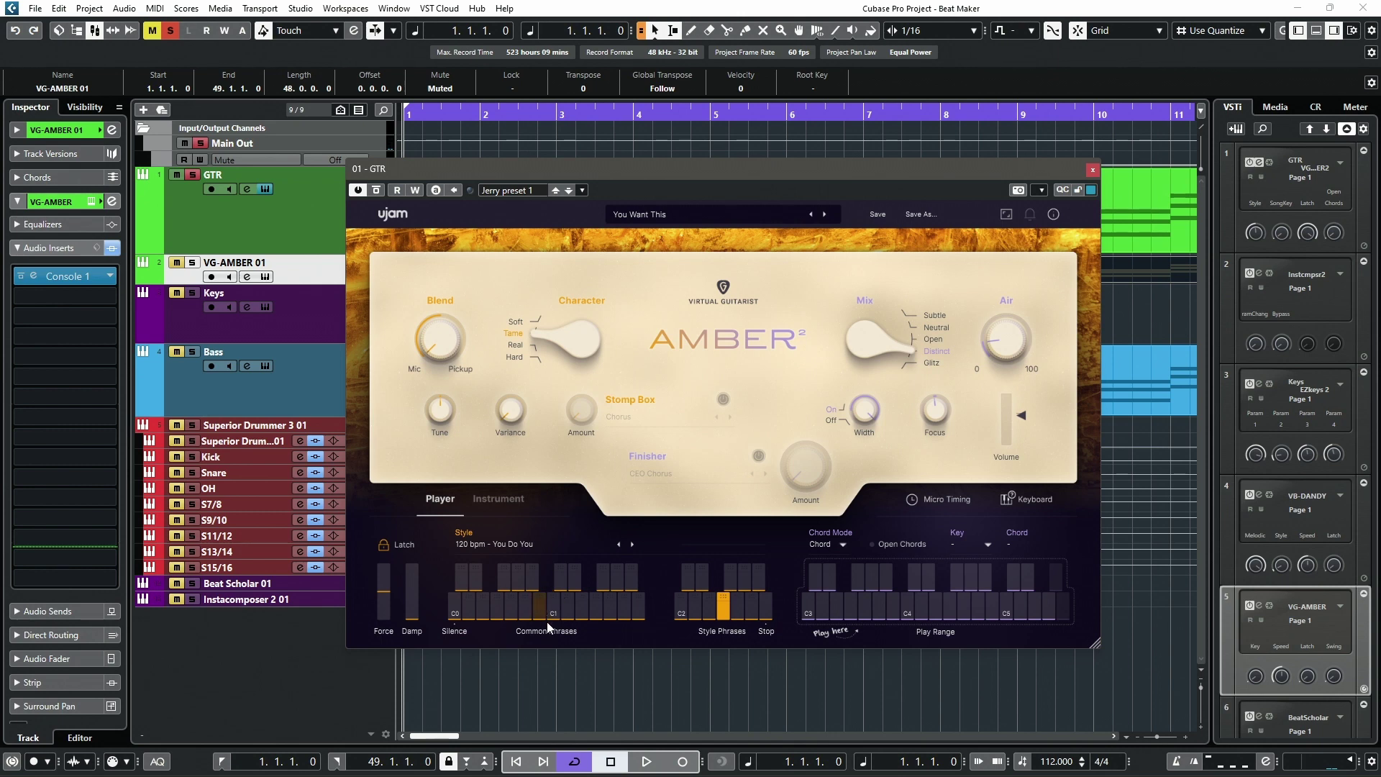
Step: Play the GTR track while auditioning several common phrases, including Off-Beat 1/8, and finish on the D2 style phrase before stopping playback
click(593, 612)
key(space)
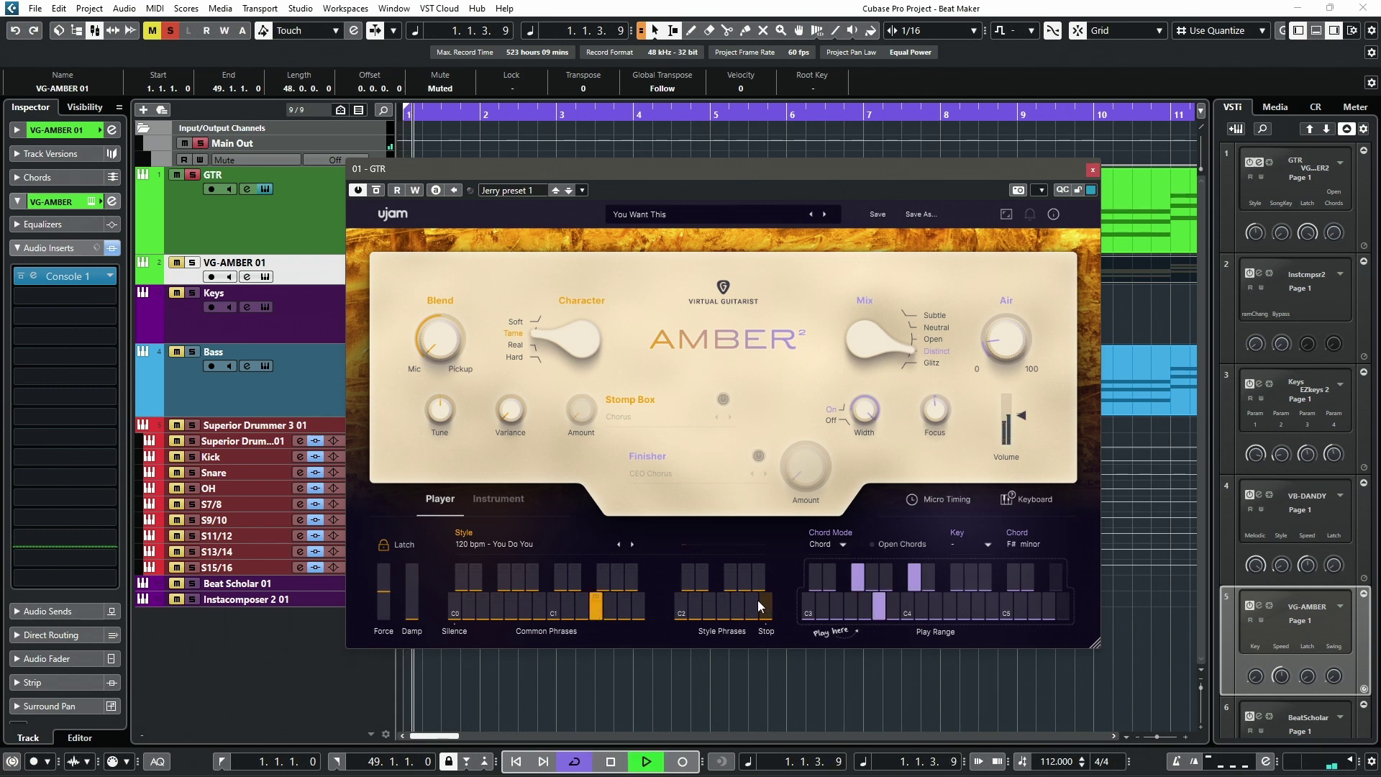
click(540, 610)
click(571, 581)
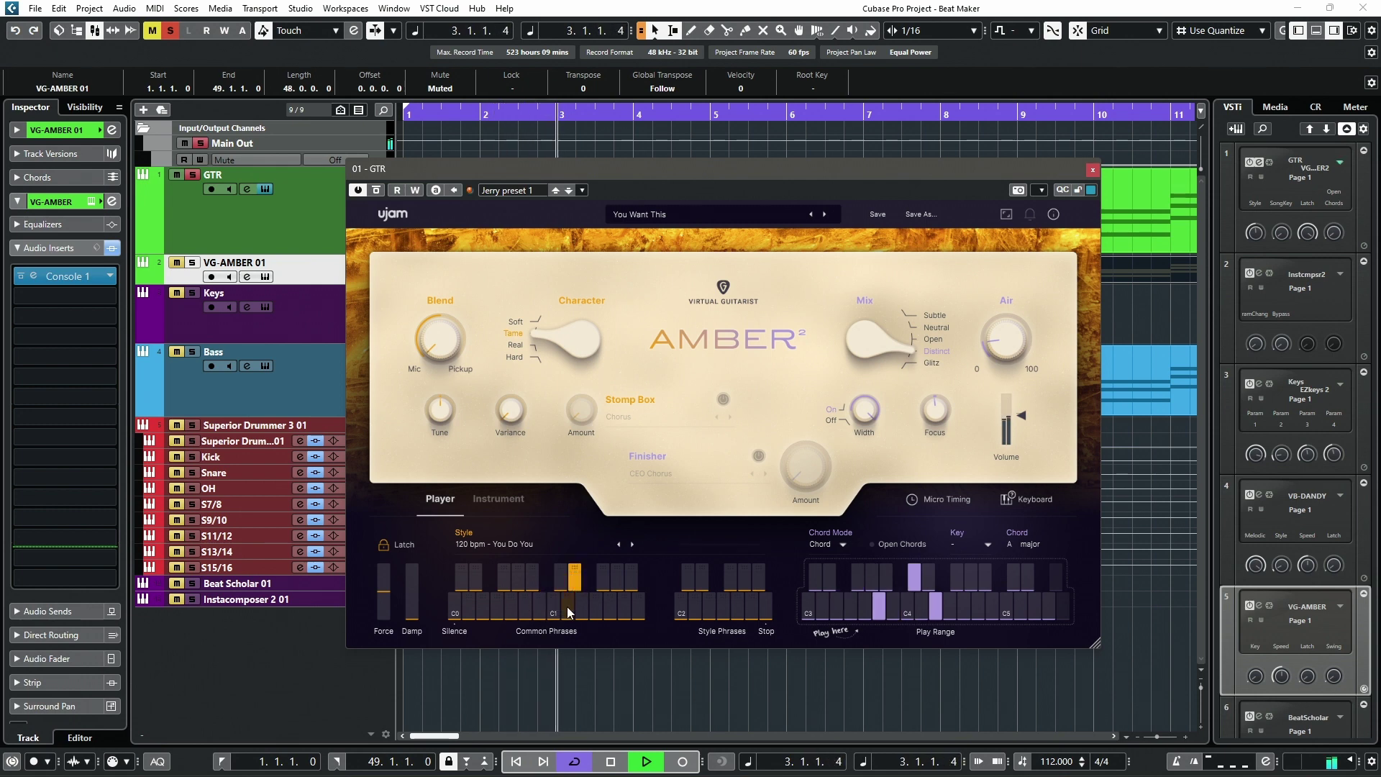
click(565, 611)
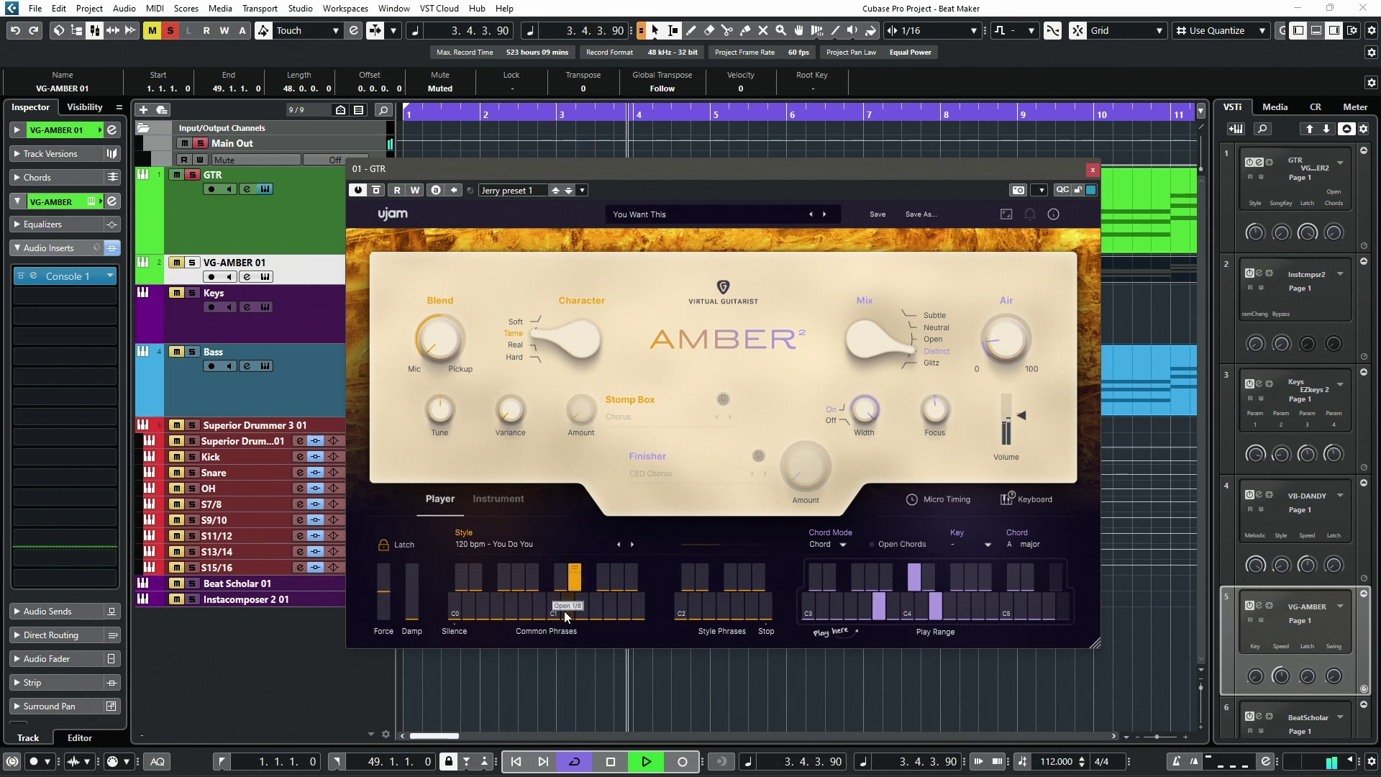
click(618, 615)
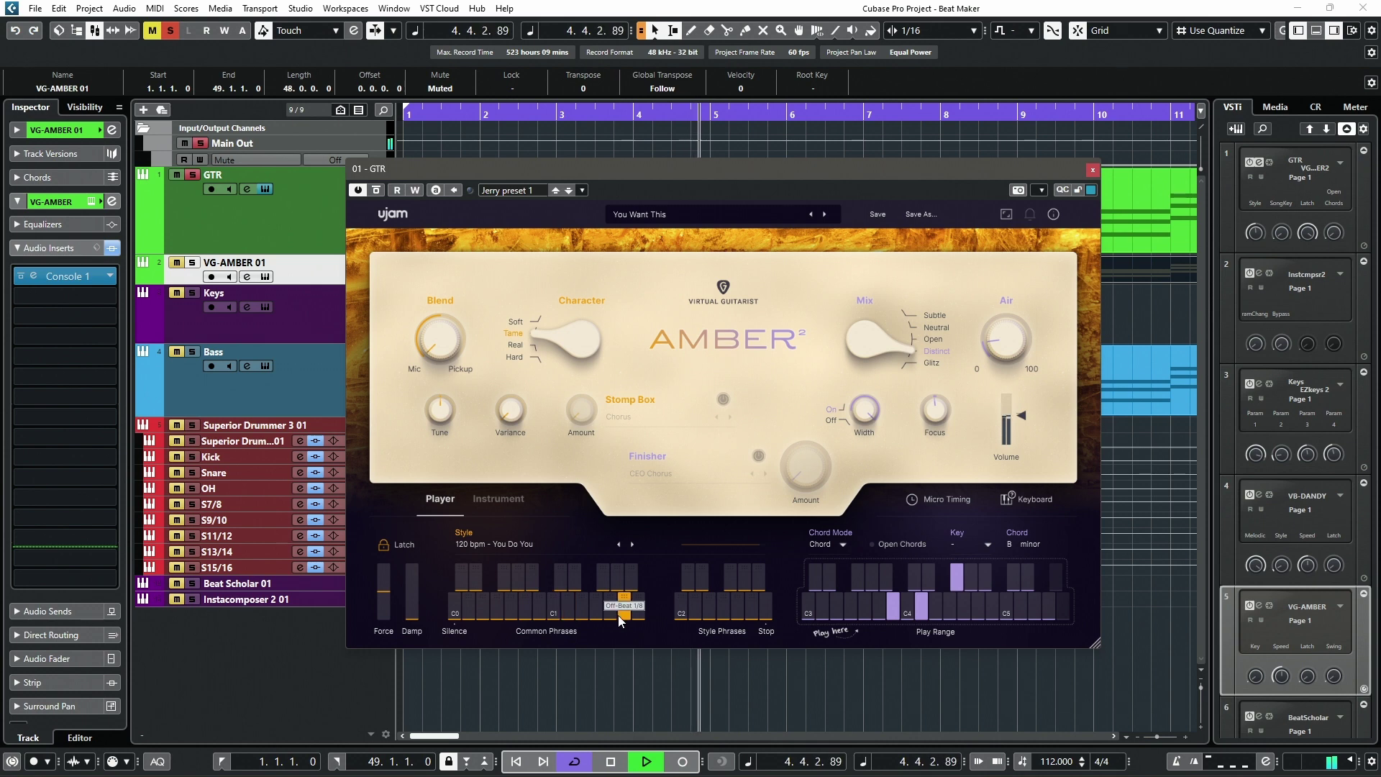
click(697, 612)
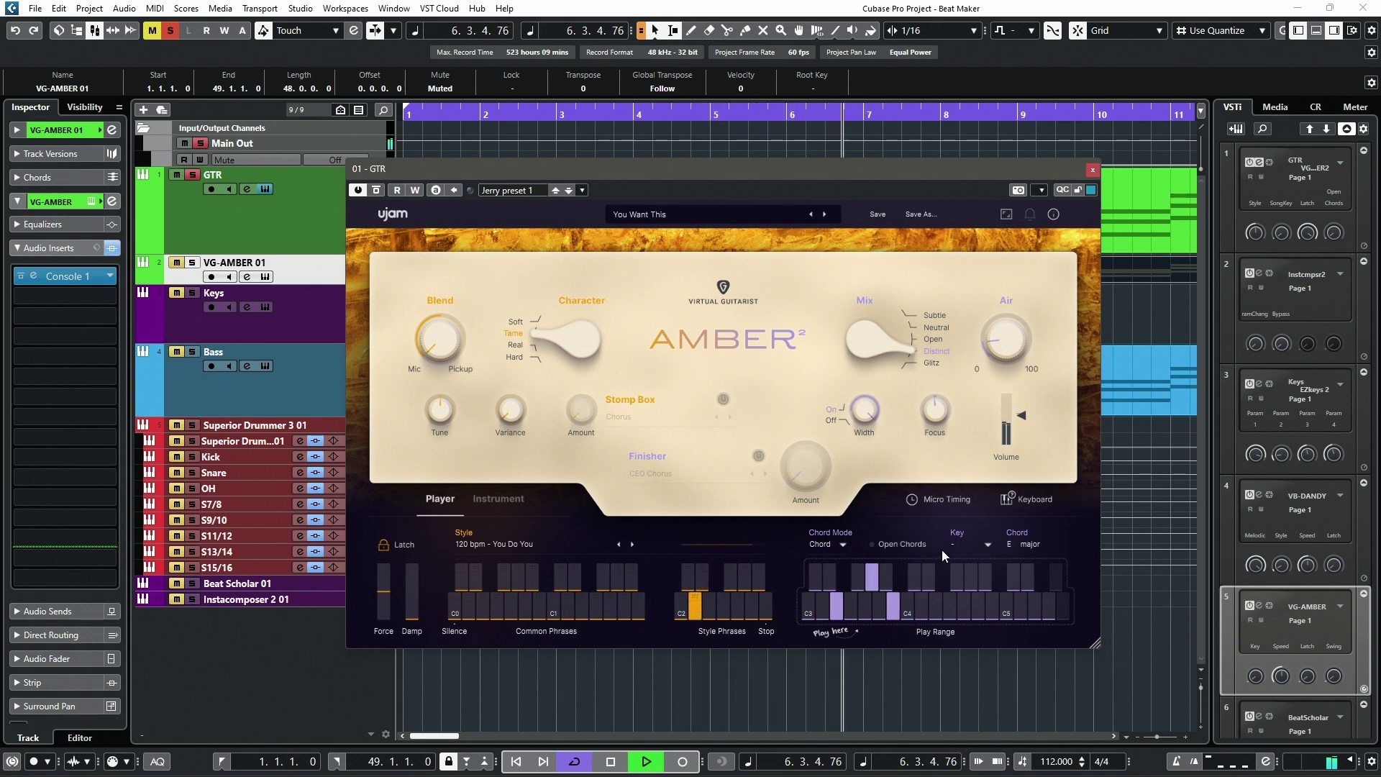
key(space)
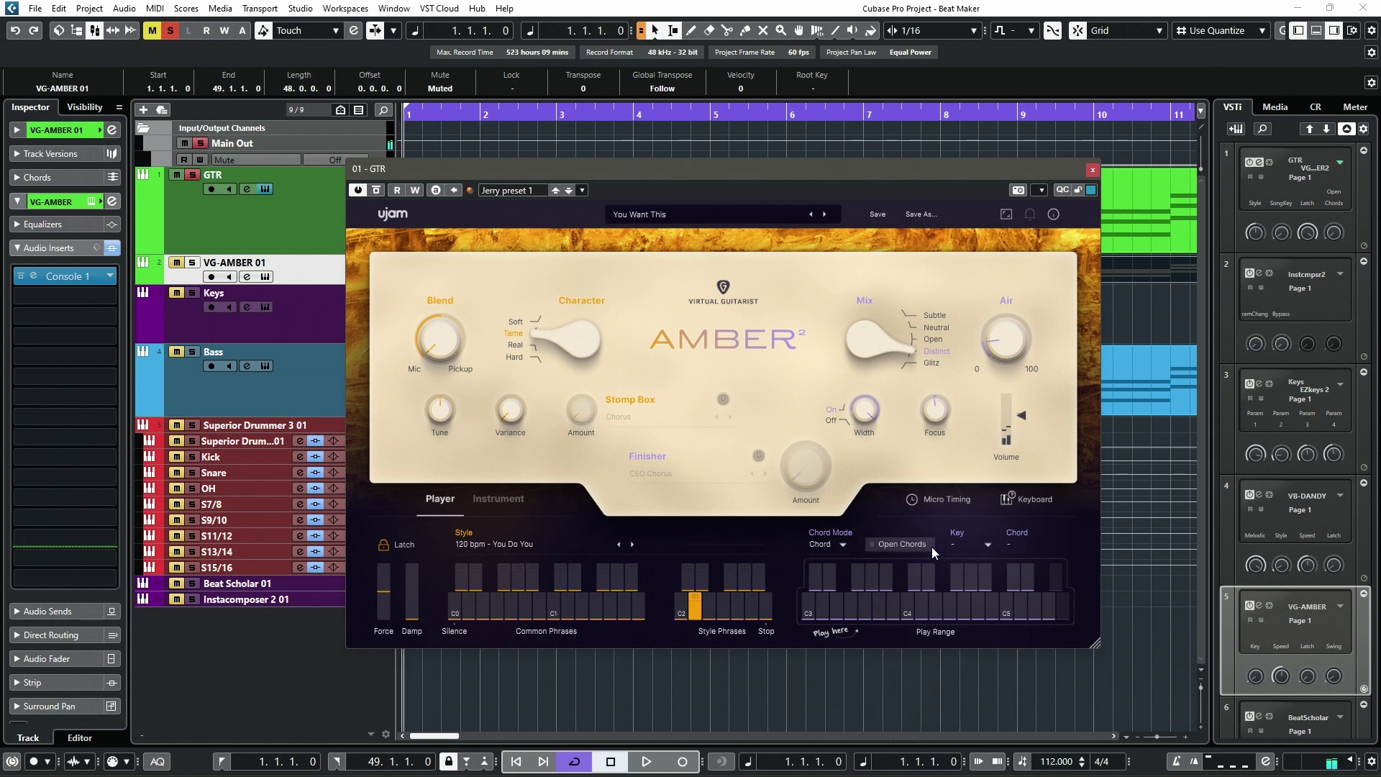
Step: Set Amber 2's Chord Mode to Note and play the GTR track, switching to the F2 style phrase
click(505, 550)
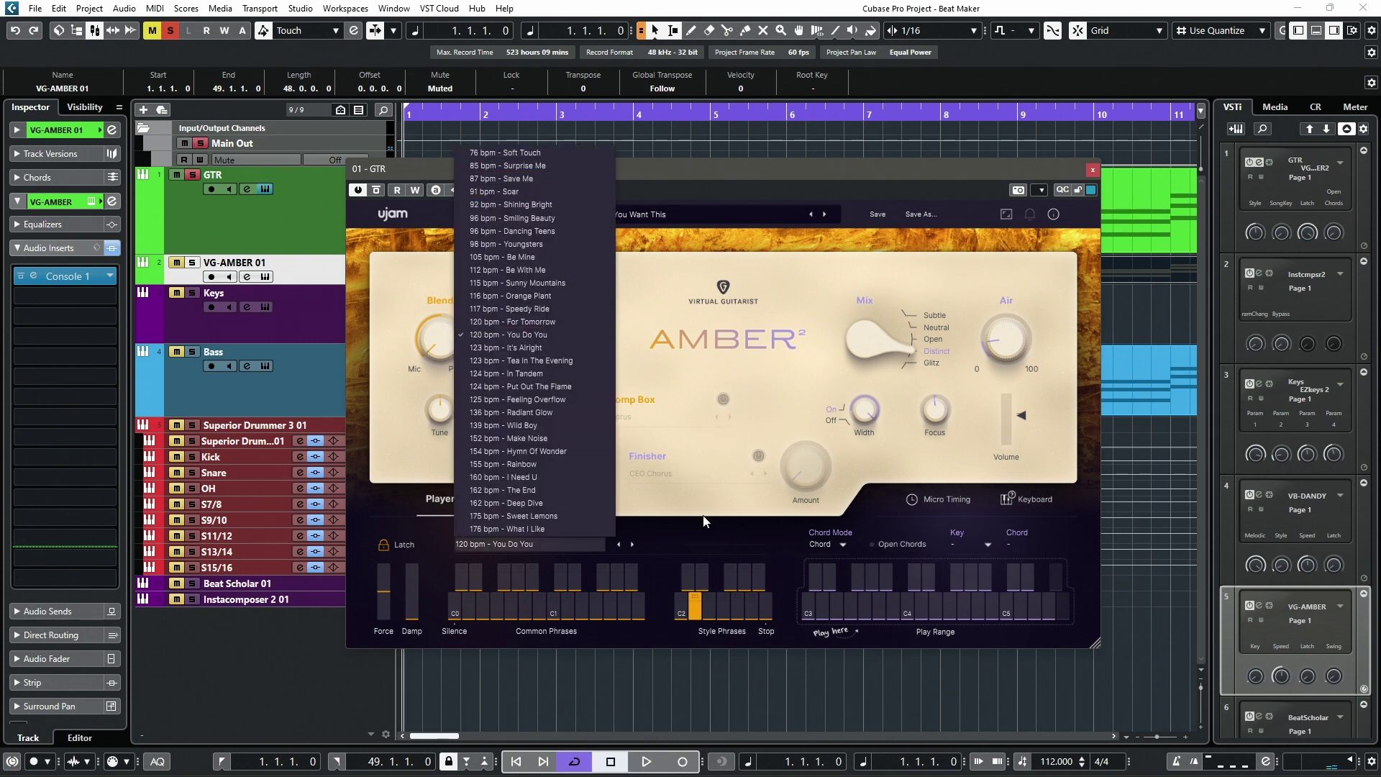
click(789, 550)
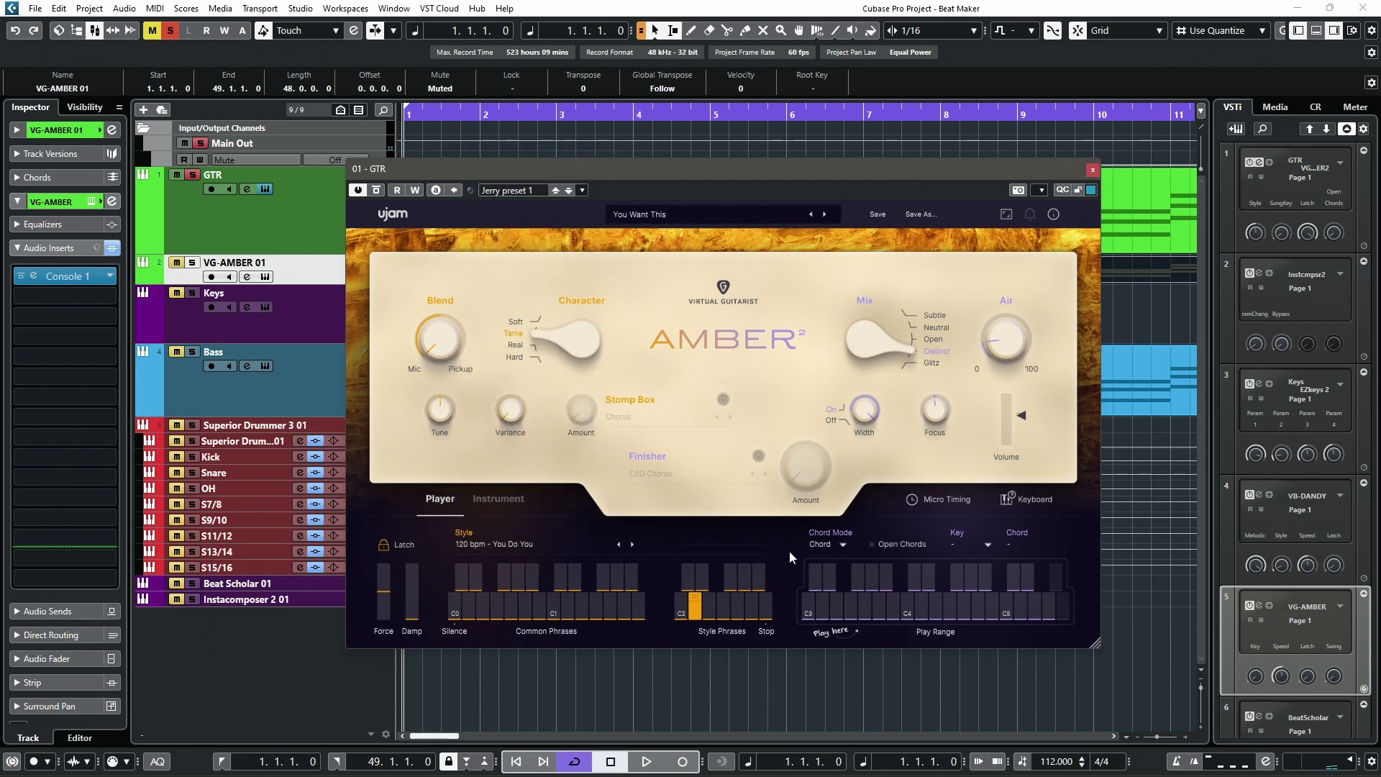
click(834, 541)
click(832, 554)
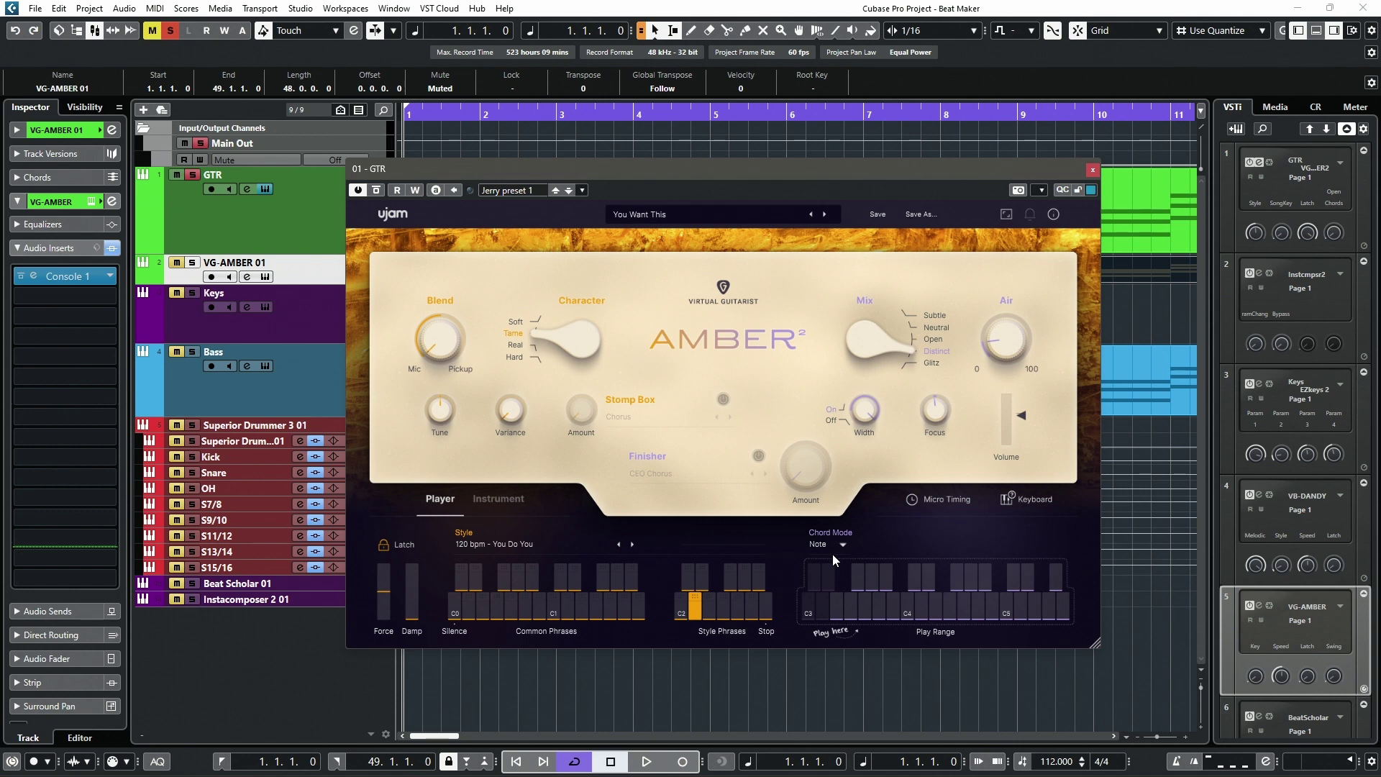
key(space)
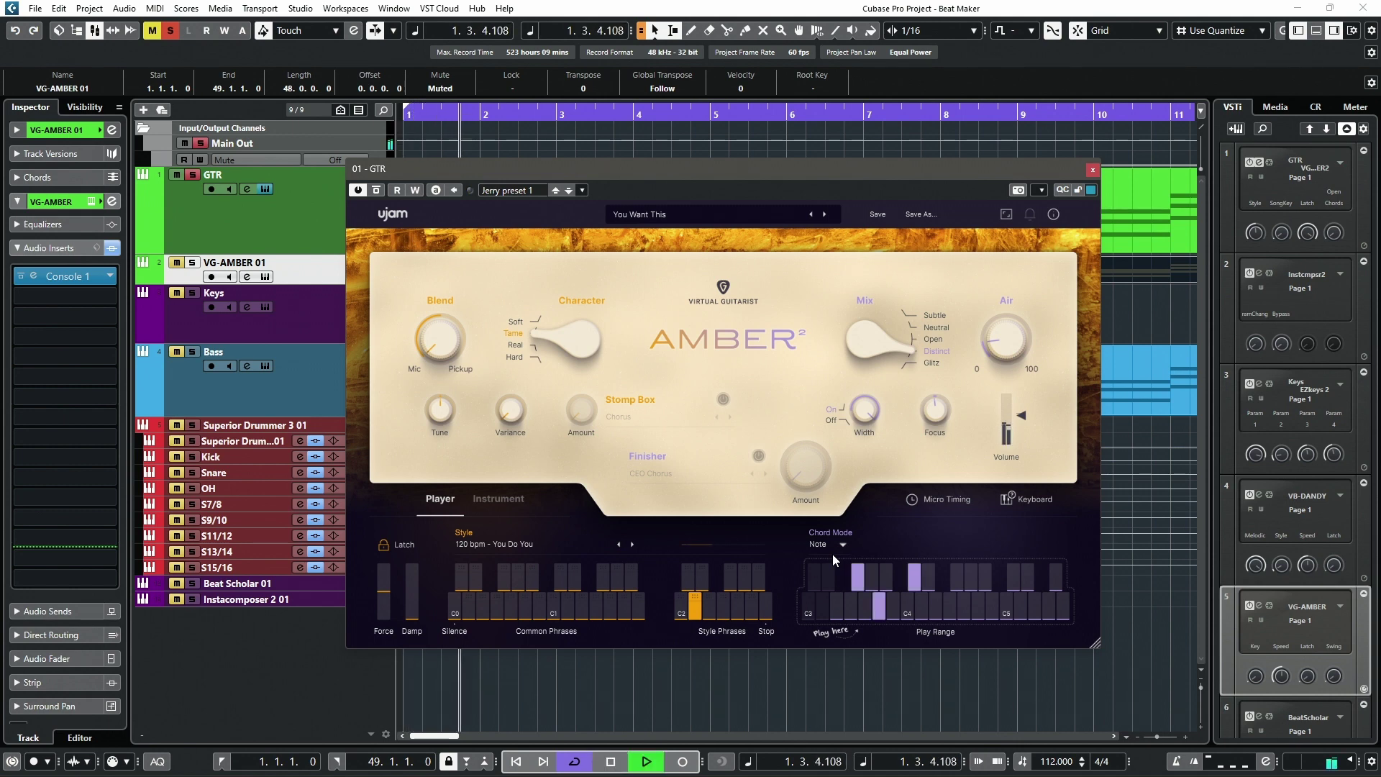
click(727, 609)
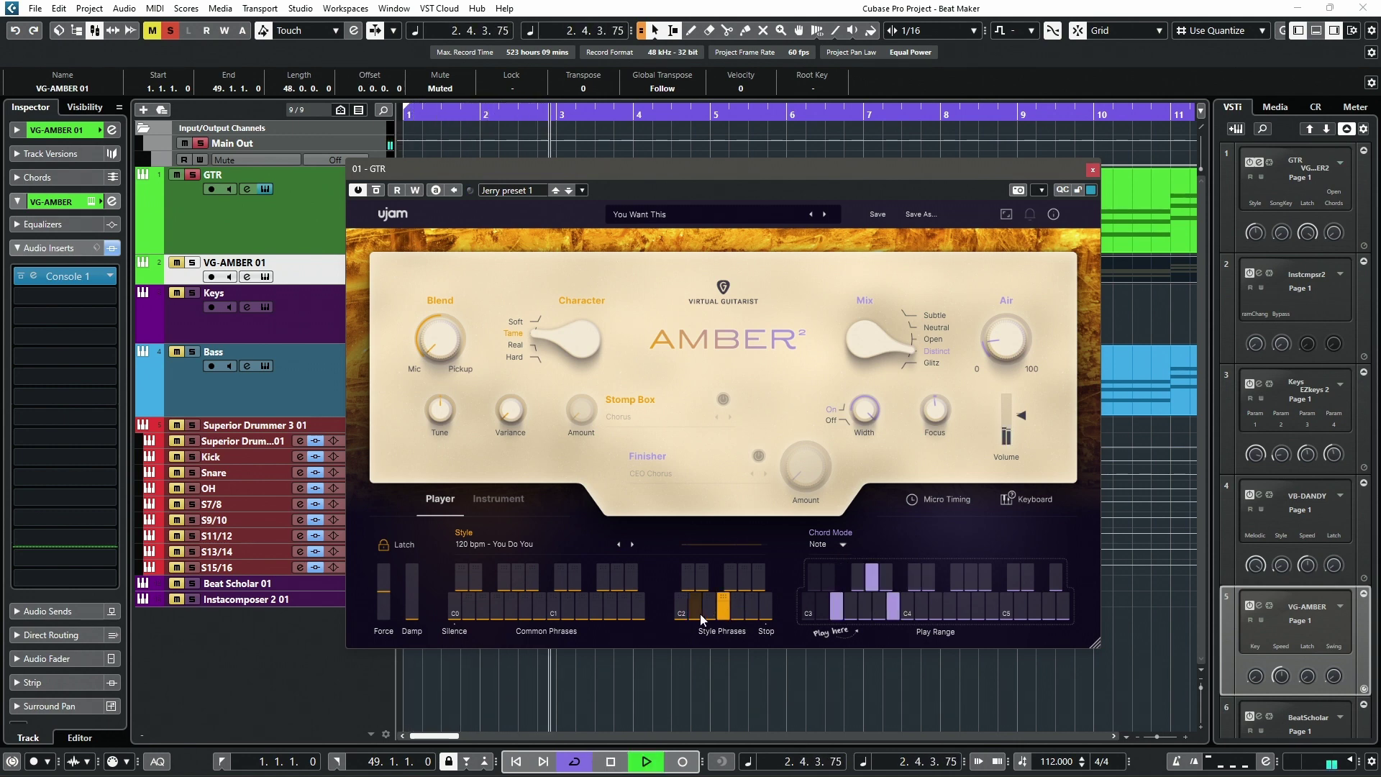
Step: Alternate the Chord Mode between Chord and Note during playback, leave it on Chord, and stop playback
click(840, 548)
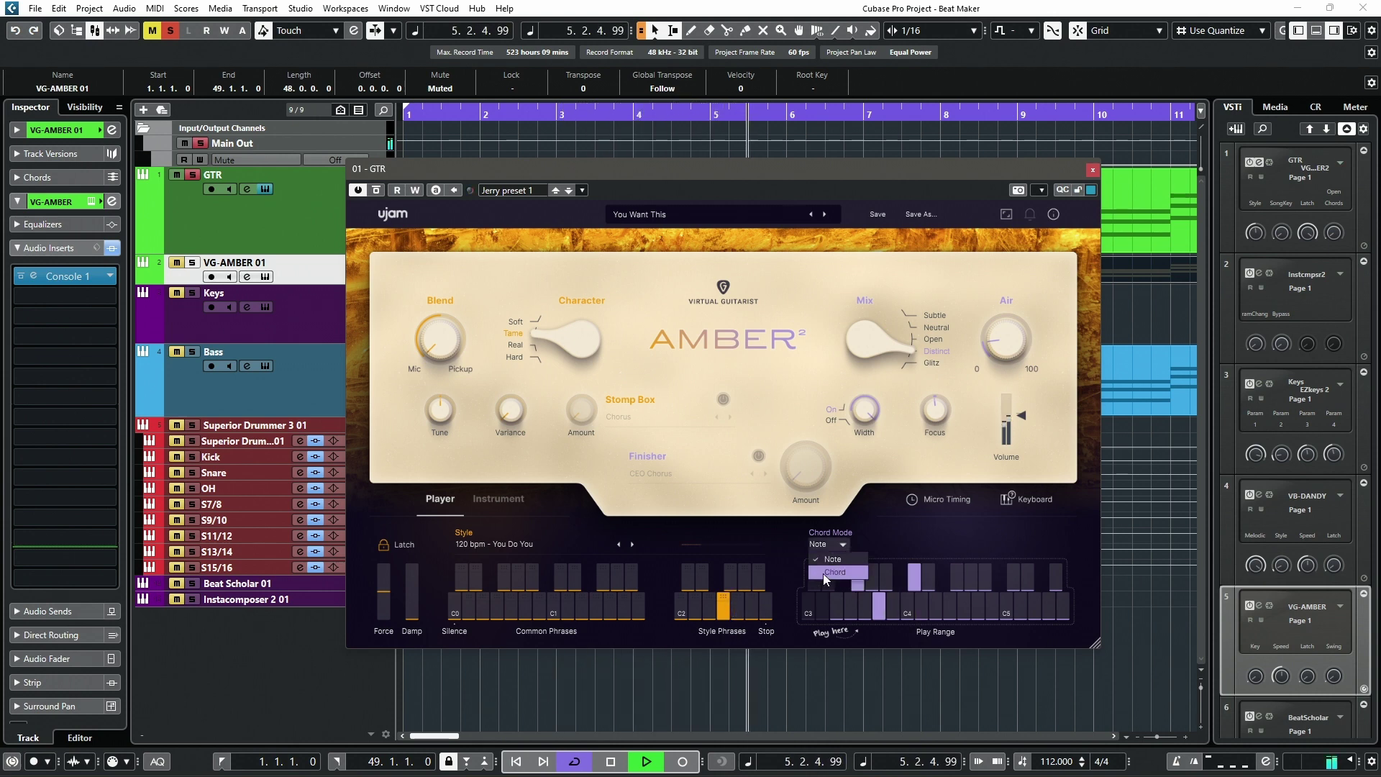
click(824, 573)
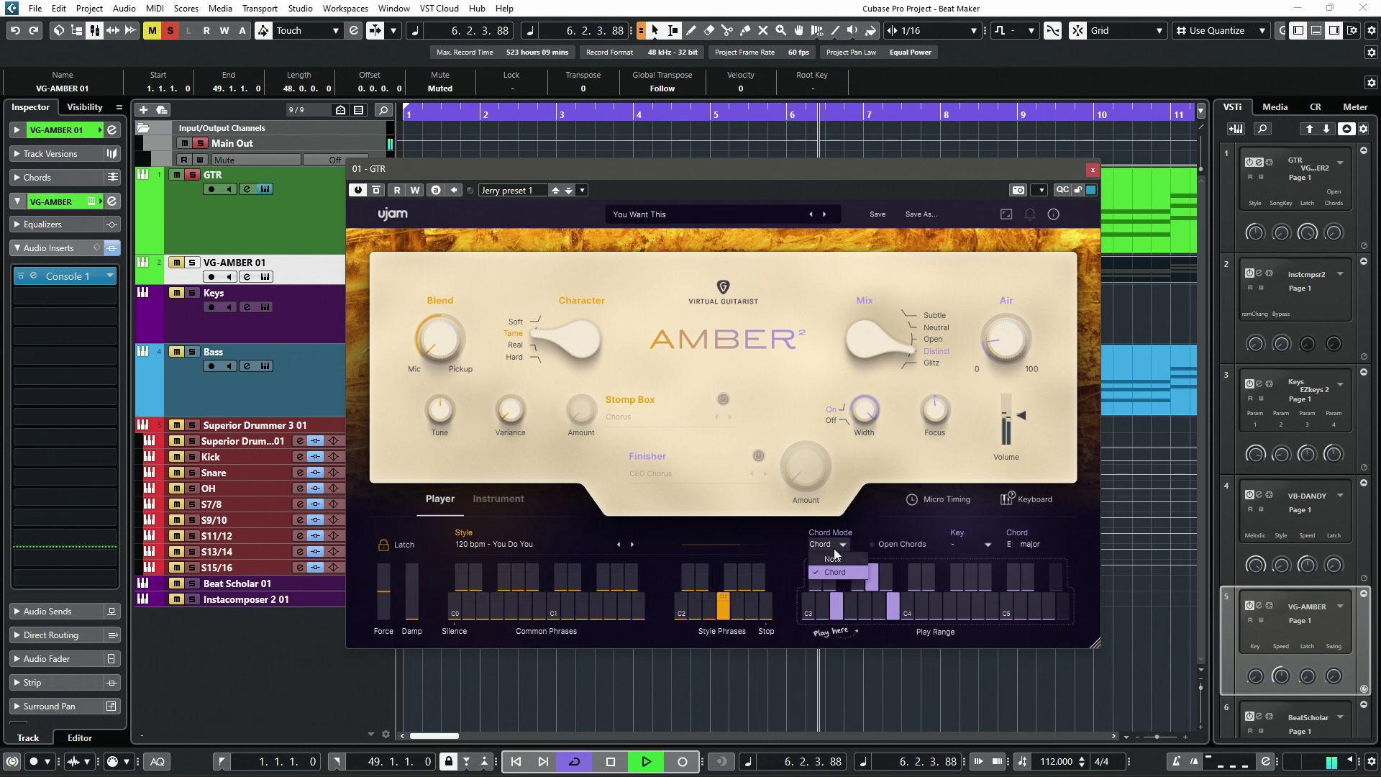
click(832, 558)
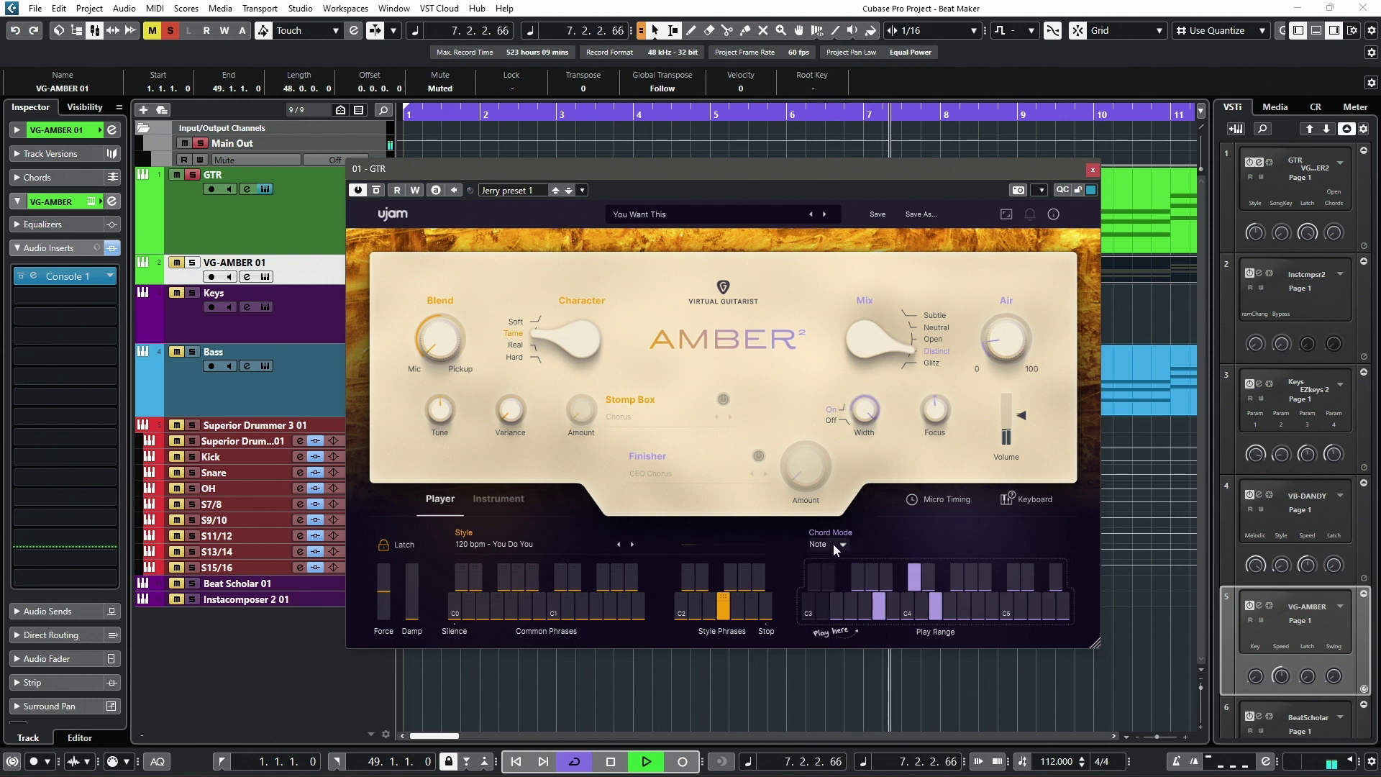
click(834, 544)
click(836, 571)
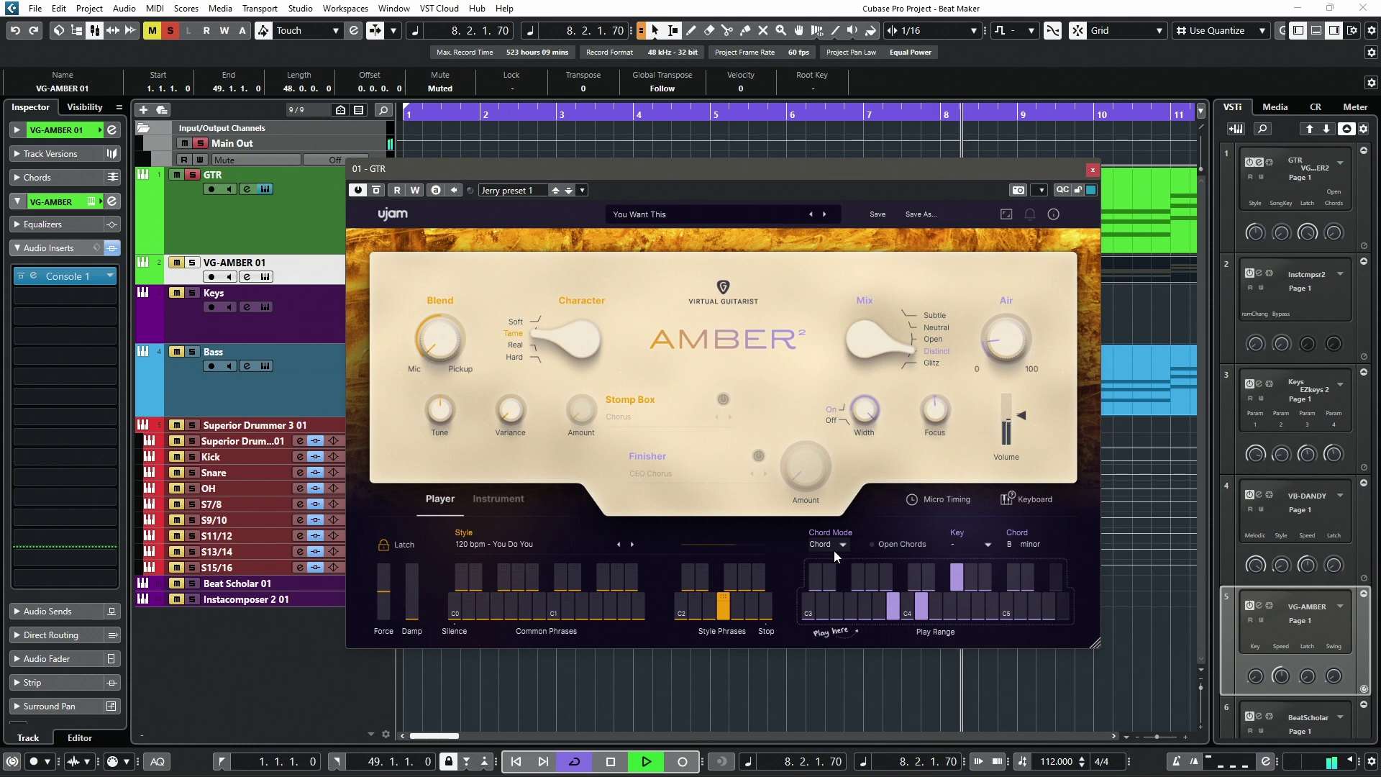
key(space)
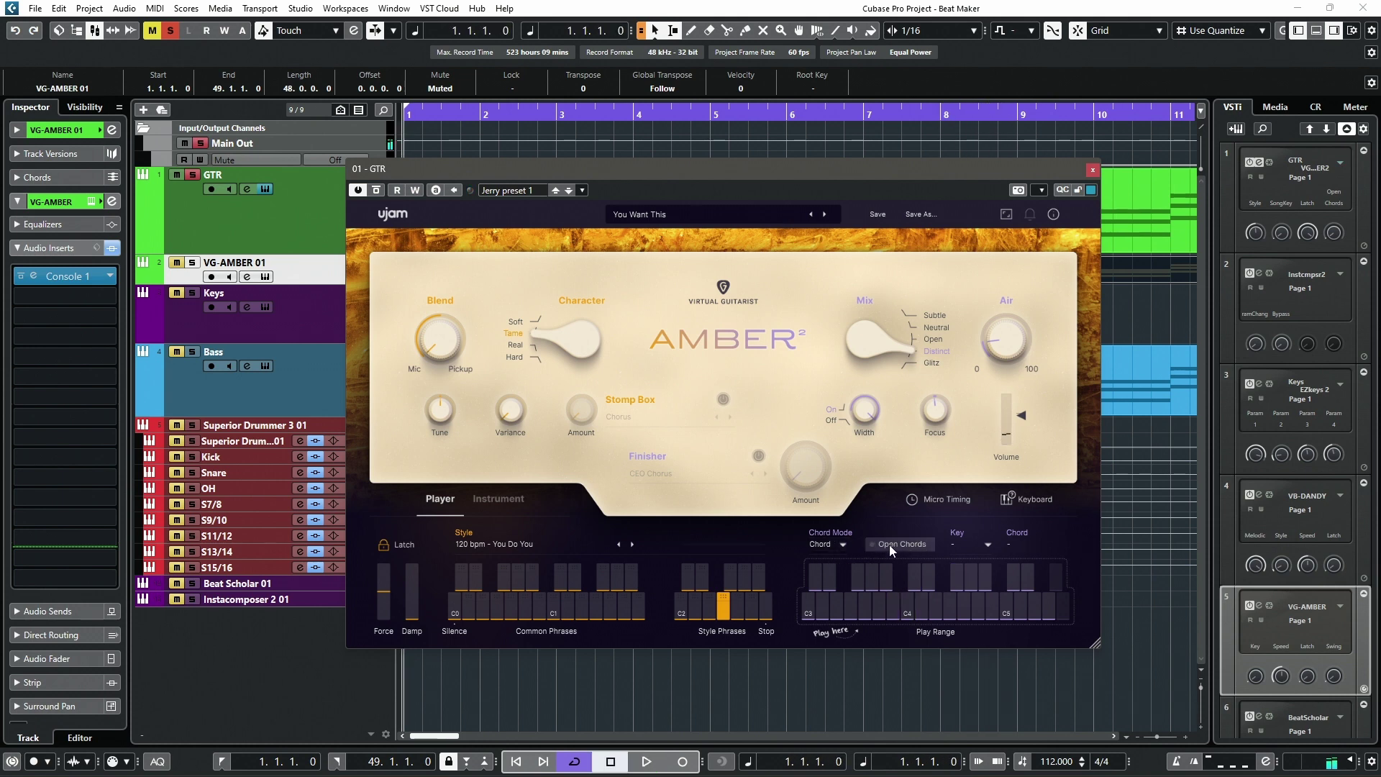
Step: Enable Open Chords and play the GTR track, selecting the D2 style phrase, and turn Open Chords off before stopping playback
click(887, 545)
key(space)
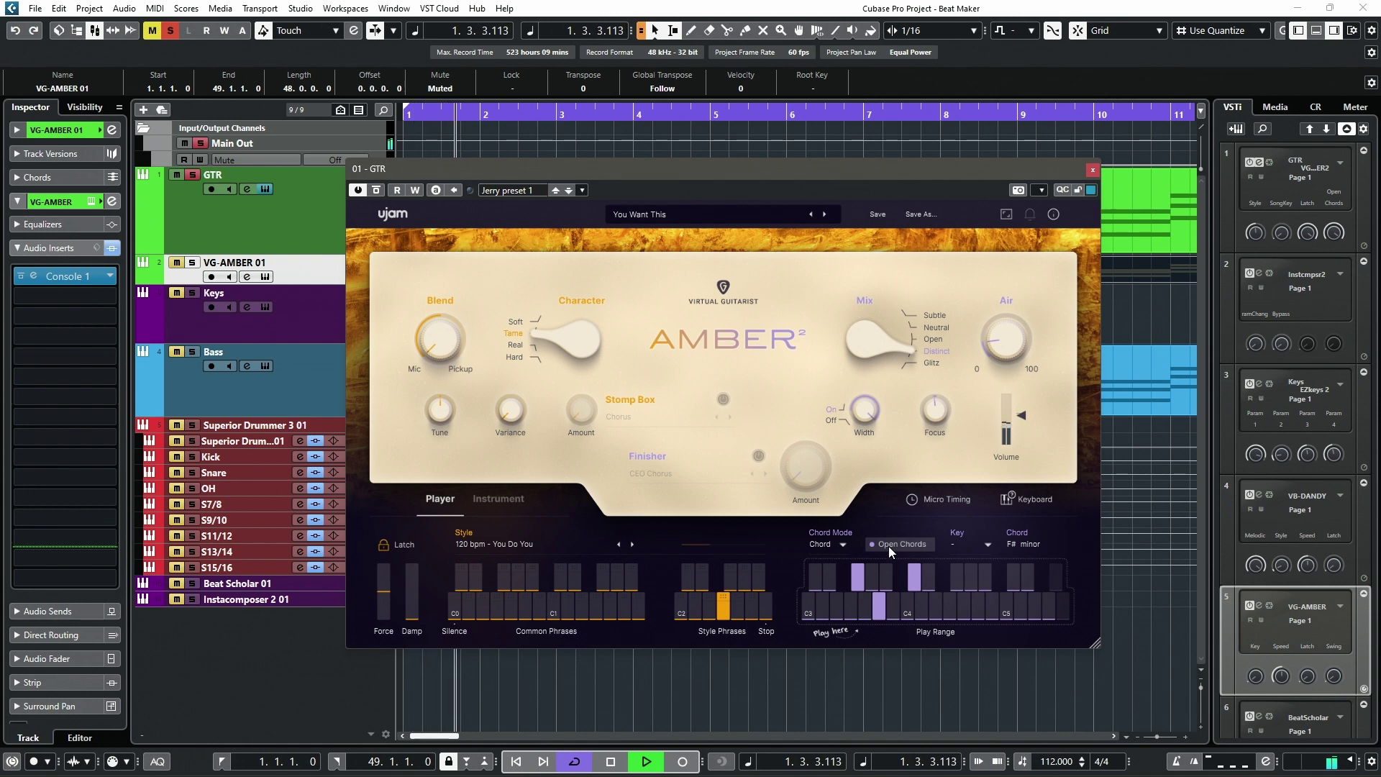
click(695, 610)
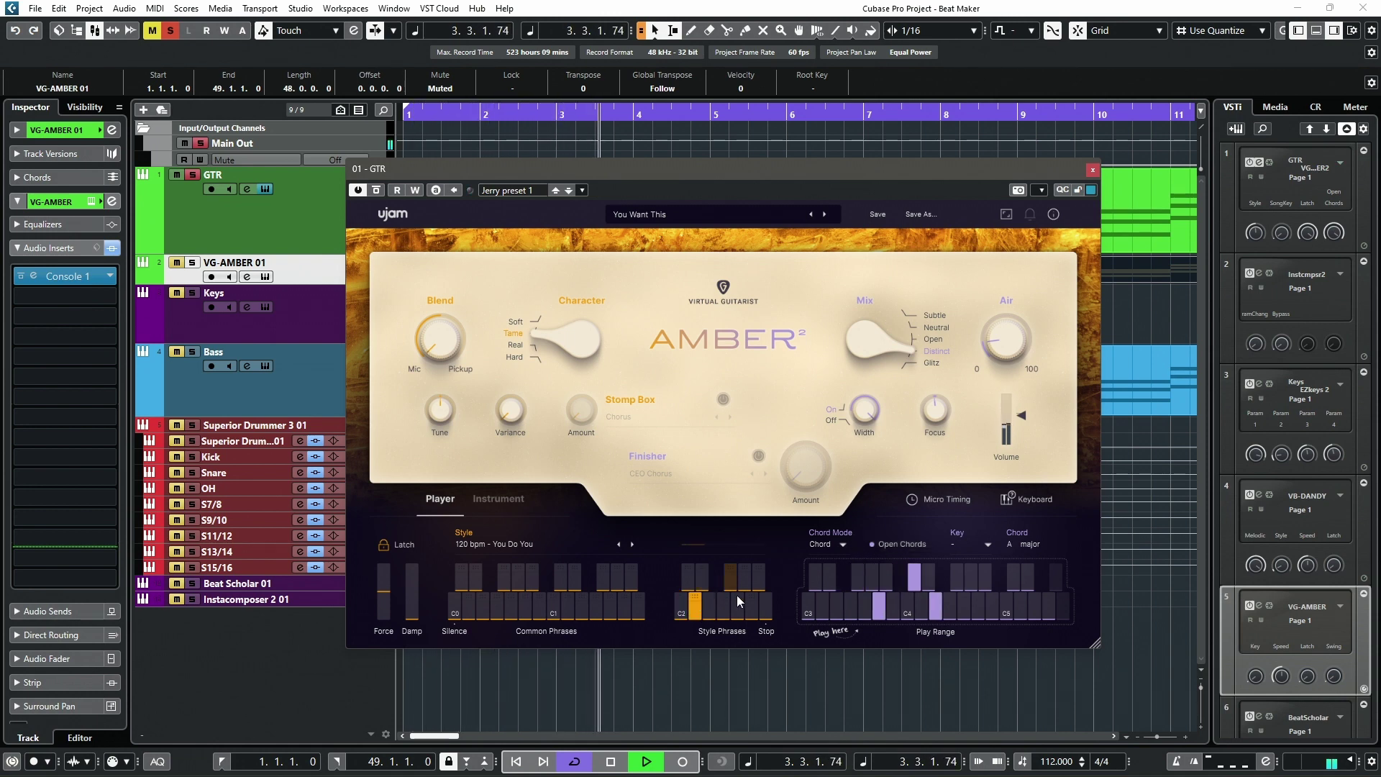
click(743, 578)
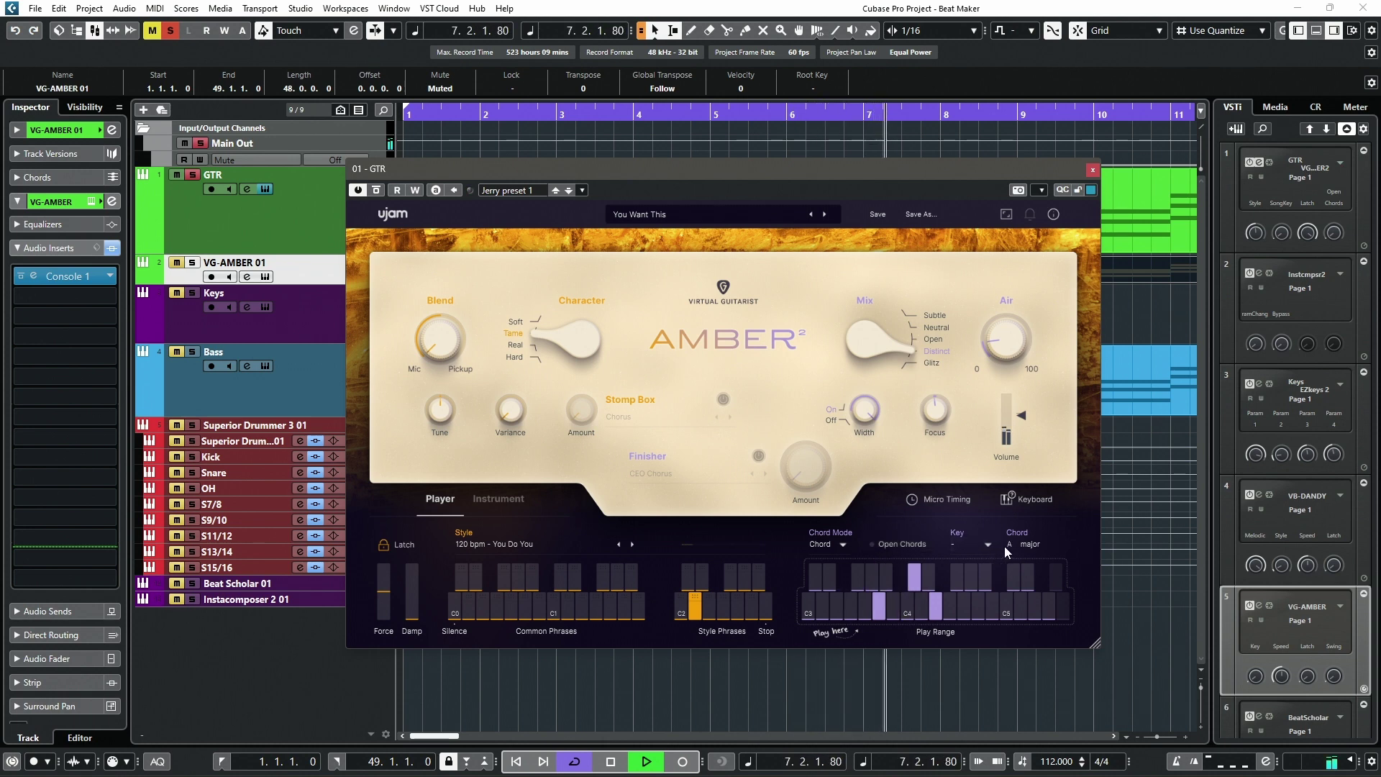
key(space)
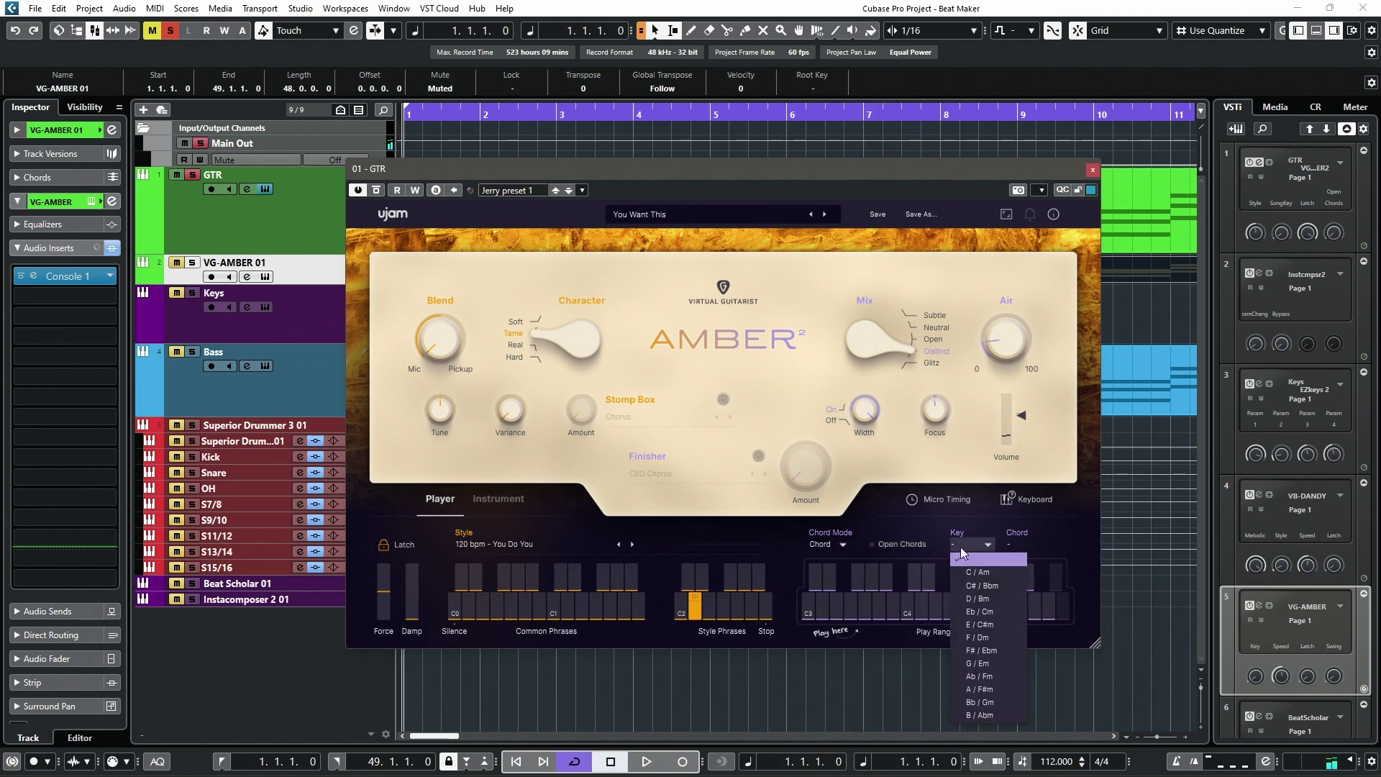
Step: Show the Player mode keyboard guide and play the GTR track while raising the Damp control and lowering it to zero
click(961, 547)
click(1007, 498)
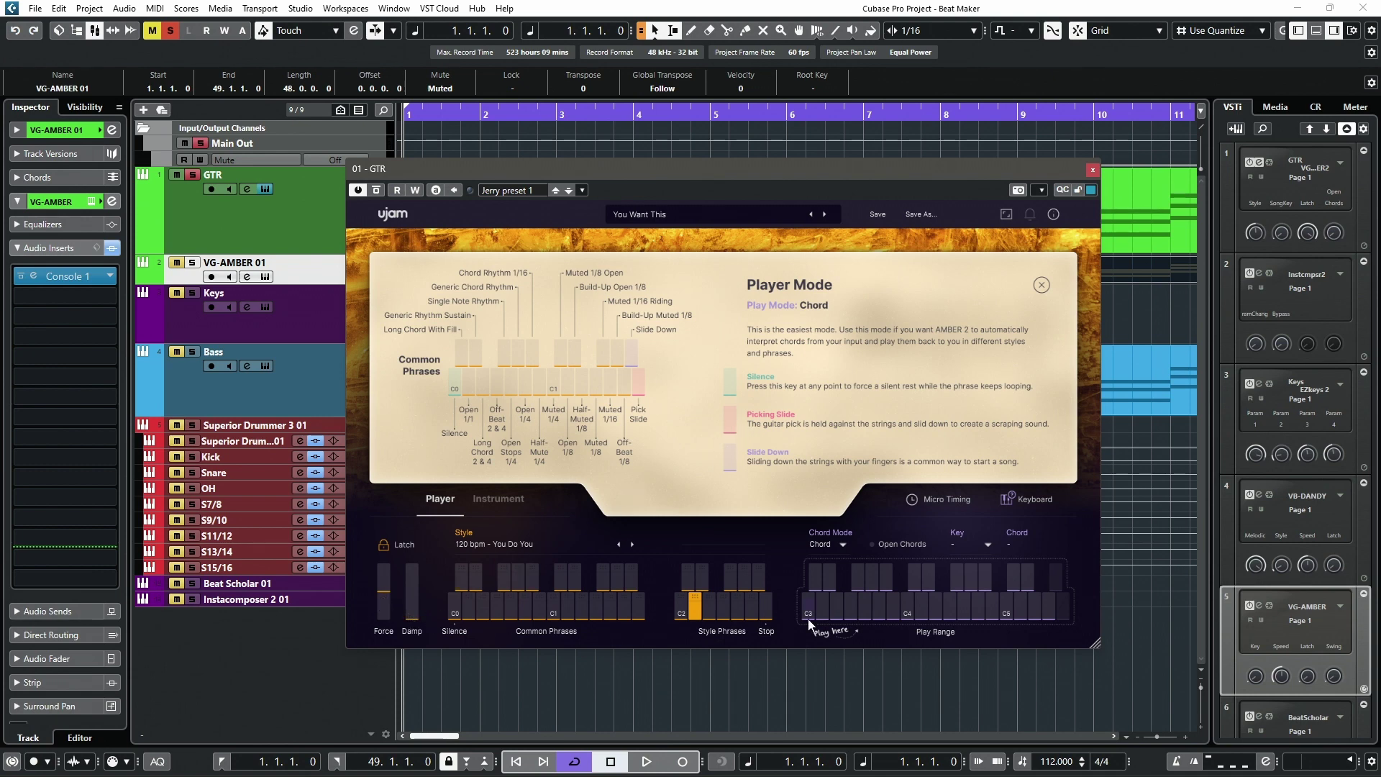
key(space)
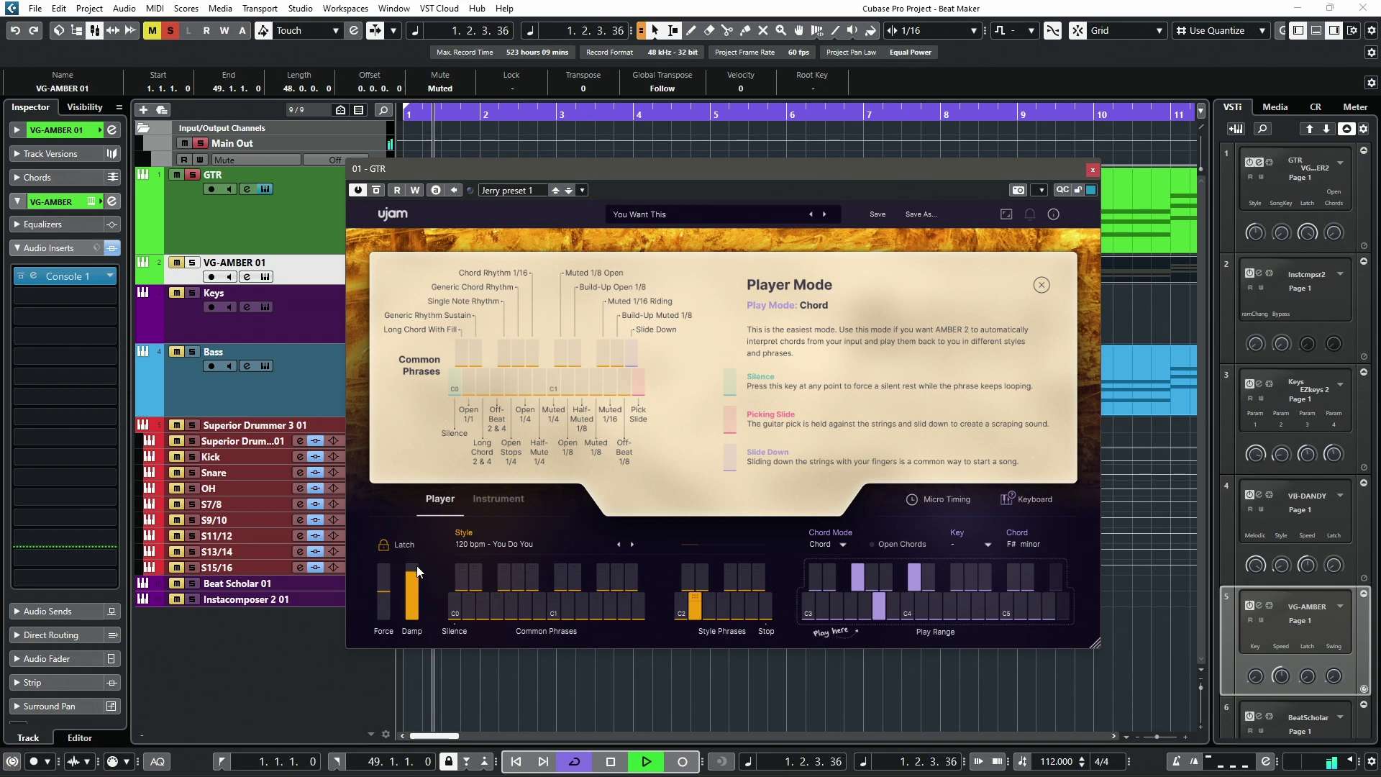
mouse_move(422, 589)
mouse_down()
mouse_move(423, 550)
mouse_move(418, 626)
mouse_move(410, 584)
mouse_move(386, 609)
mouse_move(393, 569)
mouse_move(398, 603)
mouse_move(420, 615)
mouse_up()
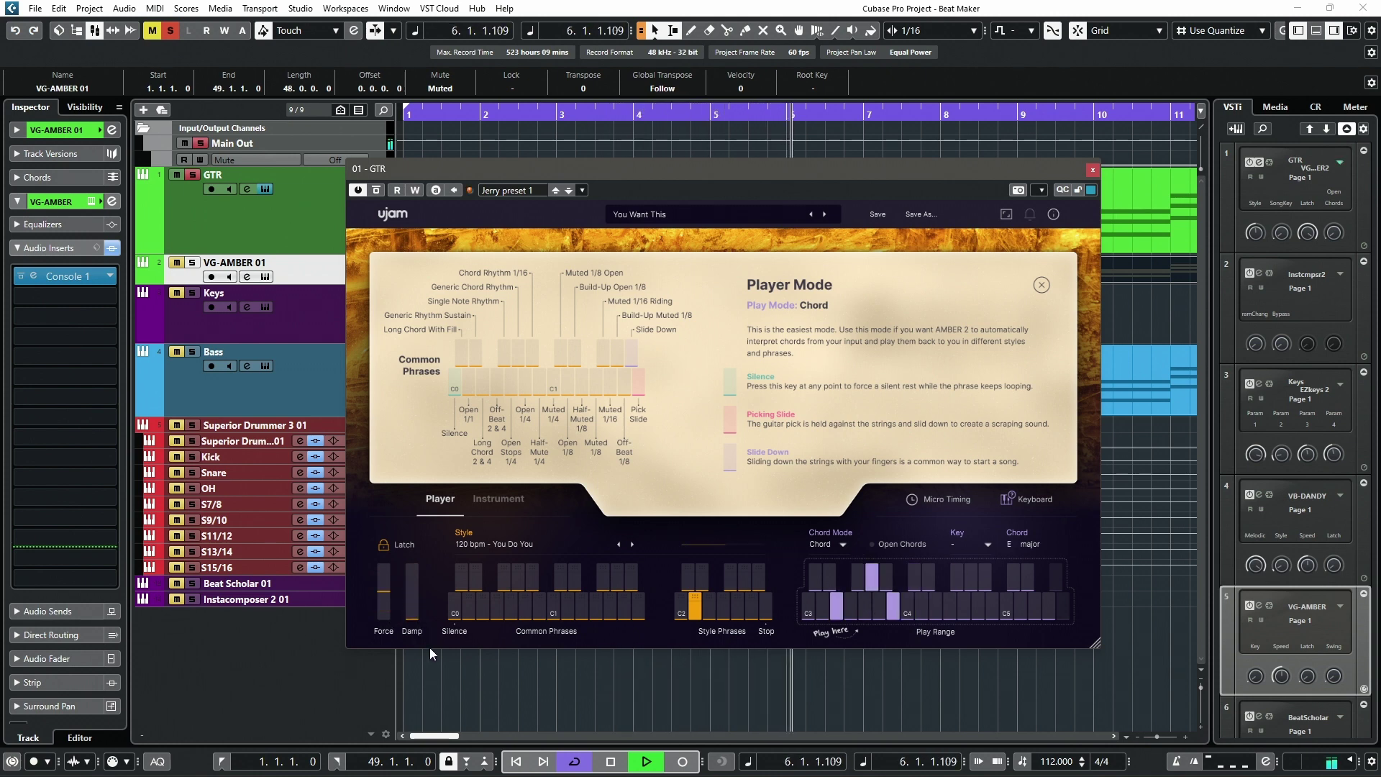
key(space)
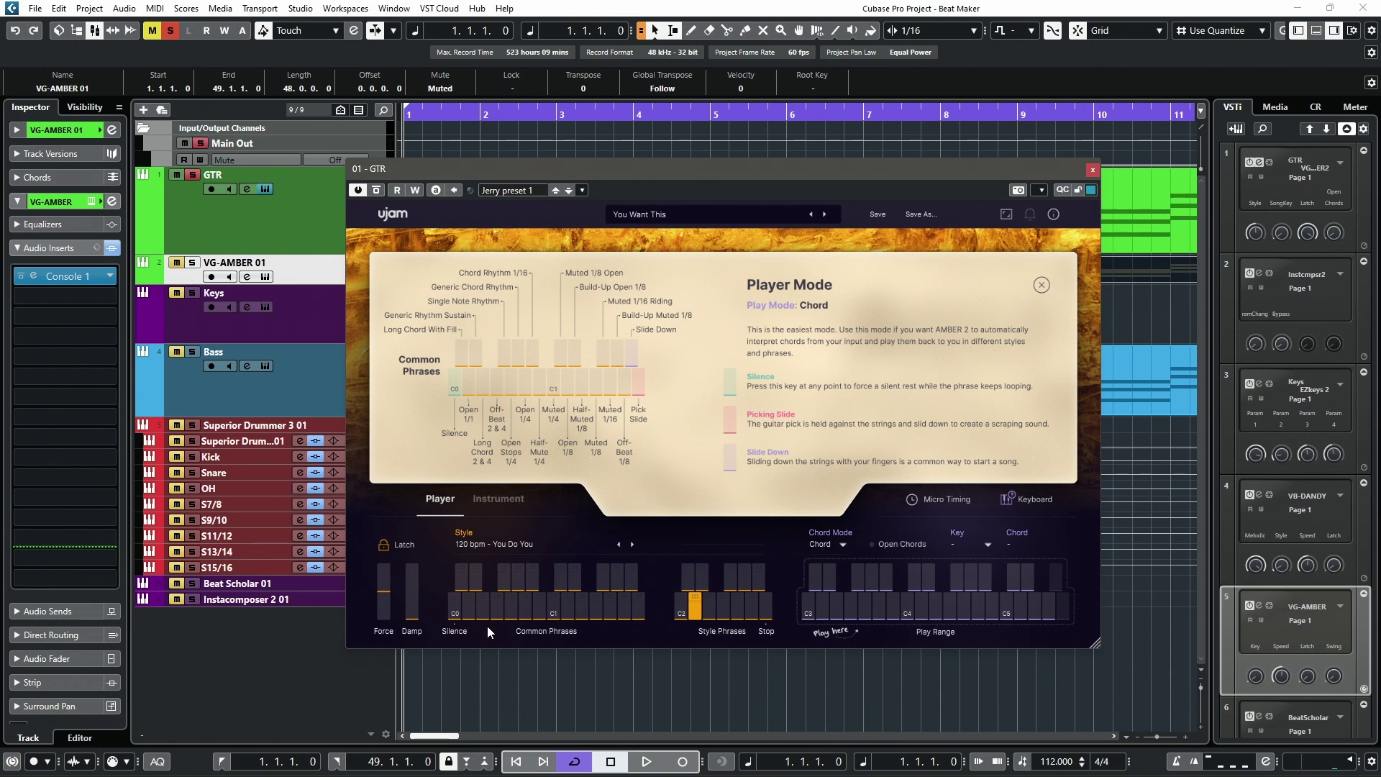
Step: View Amber 2's Instrument mode with its key switch guide, close the guide, and return to Player mode
click(510, 504)
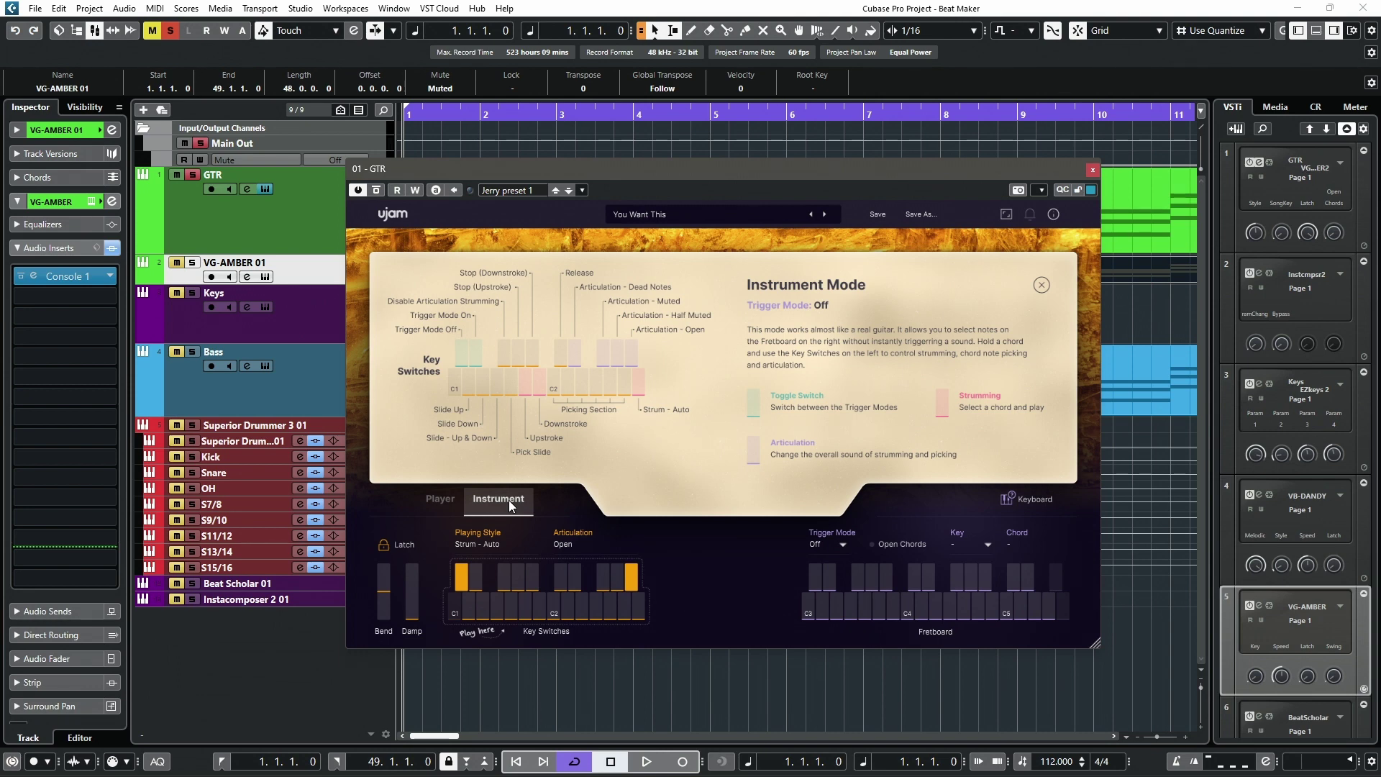
click(1041, 286)
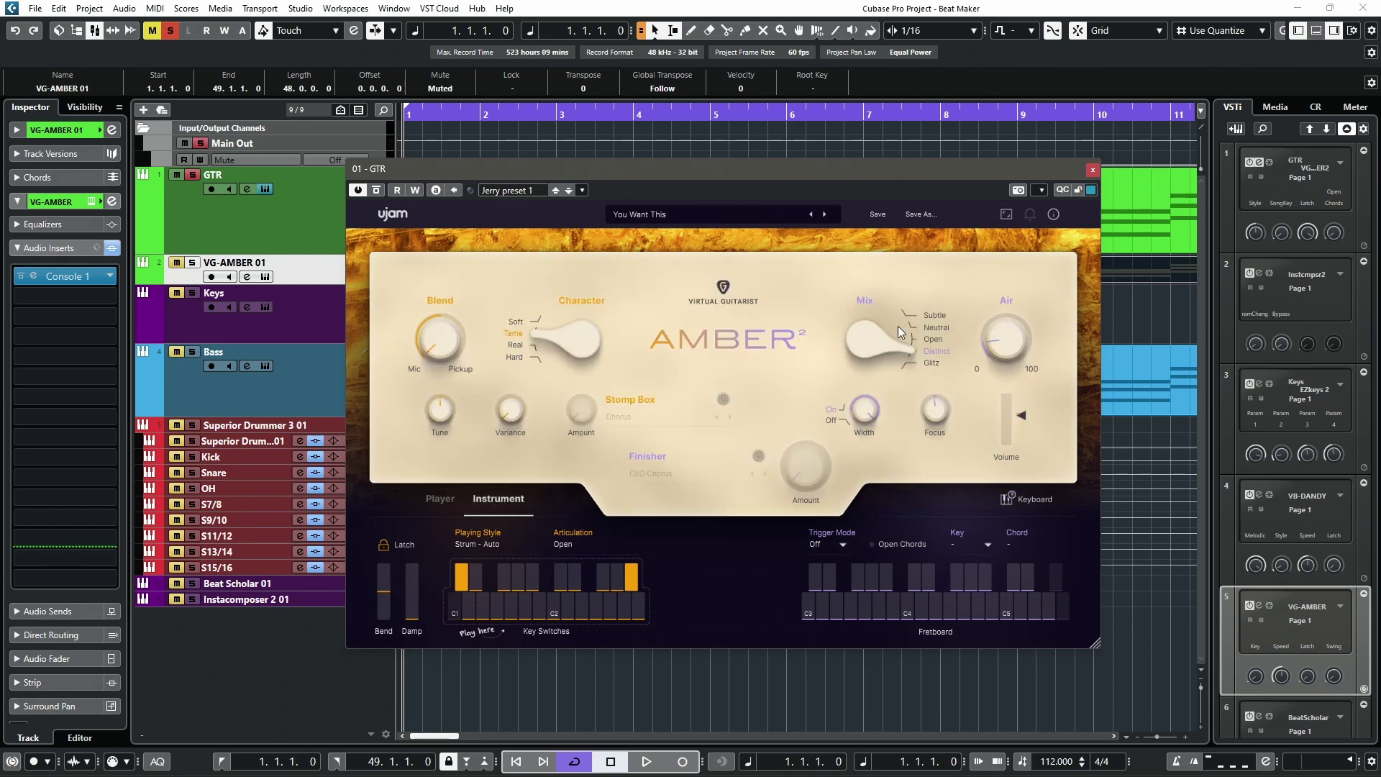
click(432, 501)
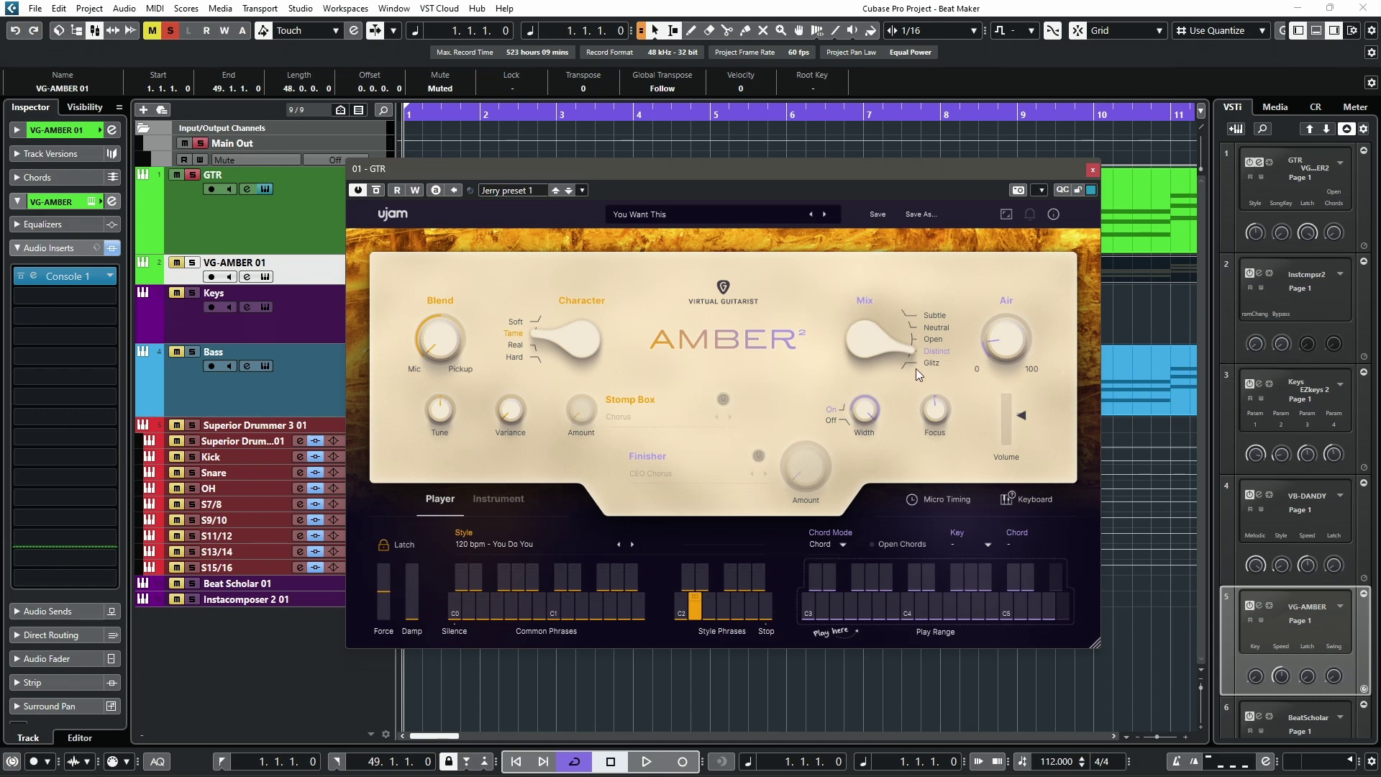
Step: Play the GTR track while turning Blend fully to Pickup, stop playback, and return Blend fully to Mic
drag(869, 407, 876, 400)
drag(438, 417, 440, 413)
key(space)
drag(450, 353, 445, 325)
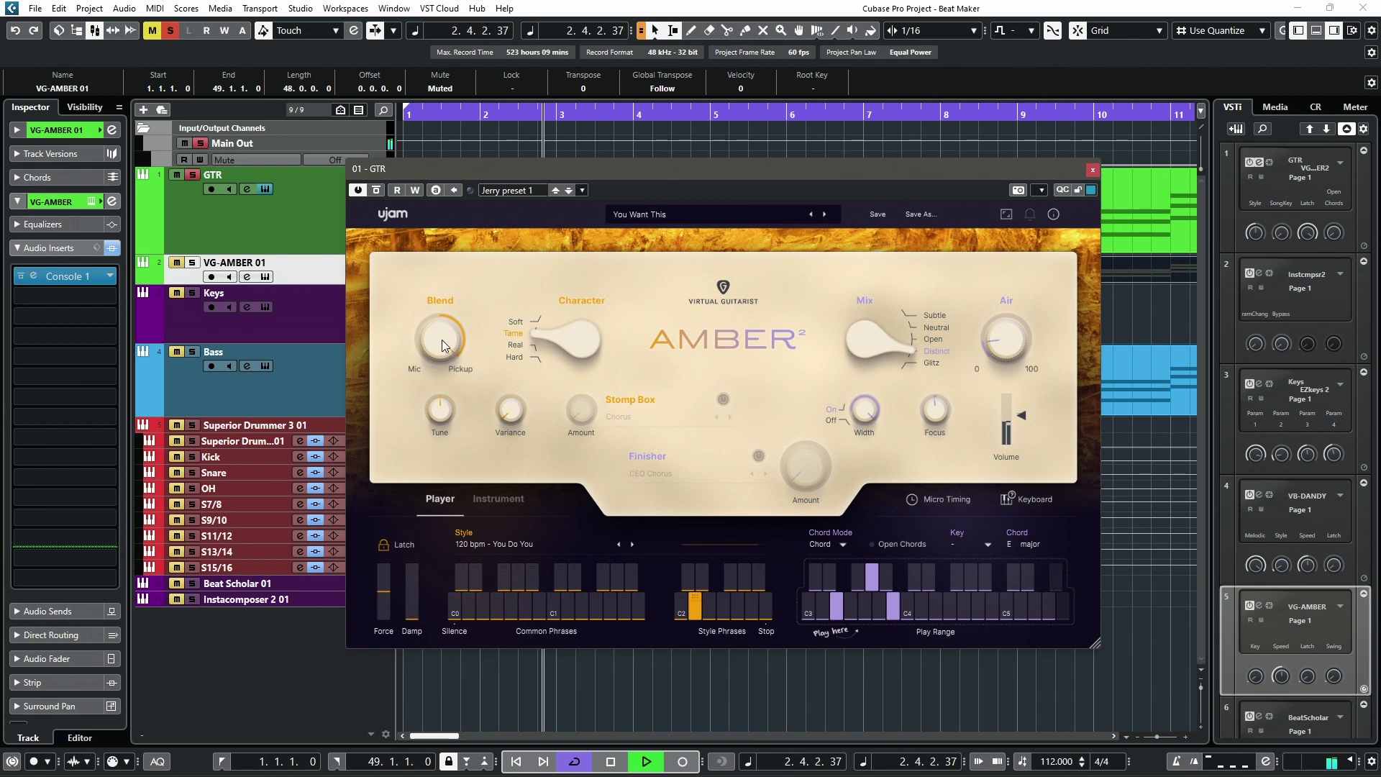
key(space)
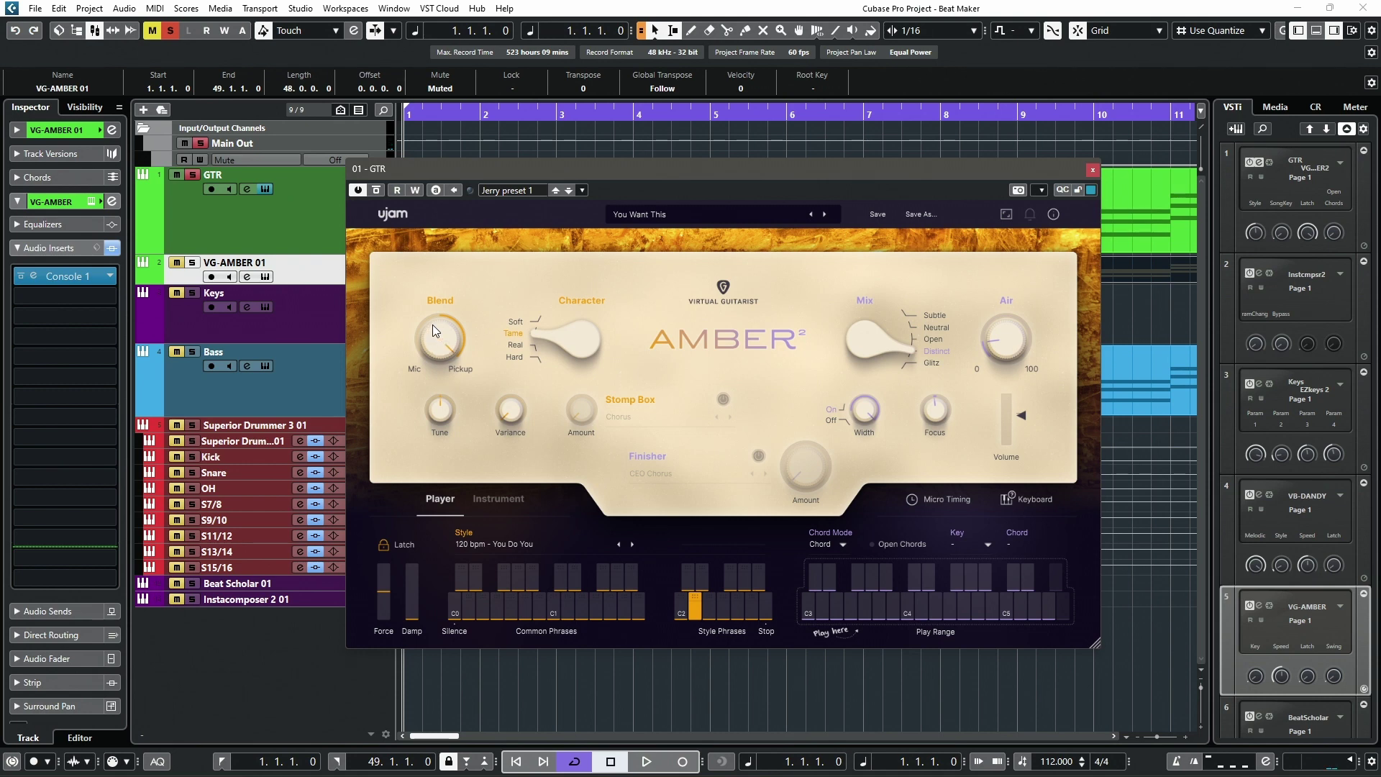
drag(433, 325, 431, 433)
Step: Play the GTR track while setting Character to Hard, return Character to Tame, and stop playback
key(space)
drag(556, 344, 524, 487)
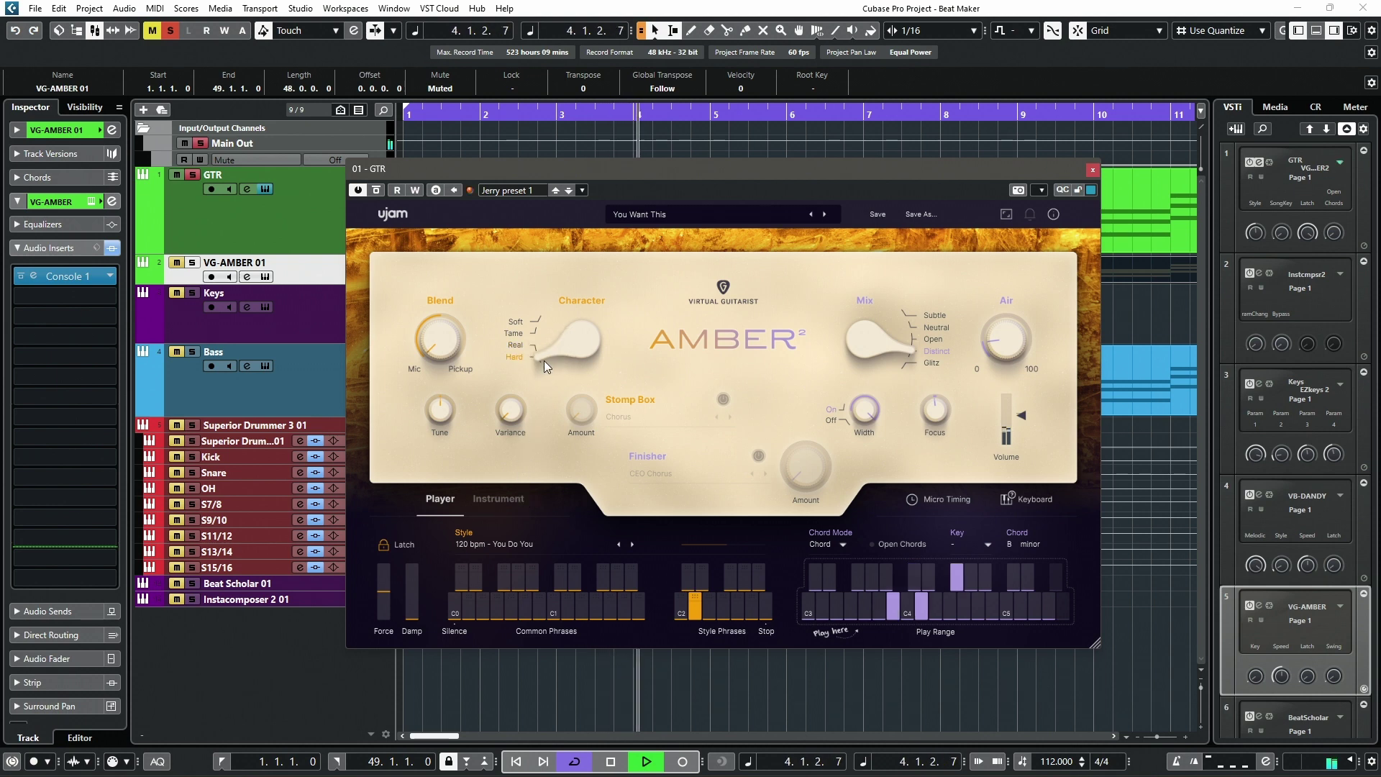
drag(552, 352, 560, 257)
key(space)
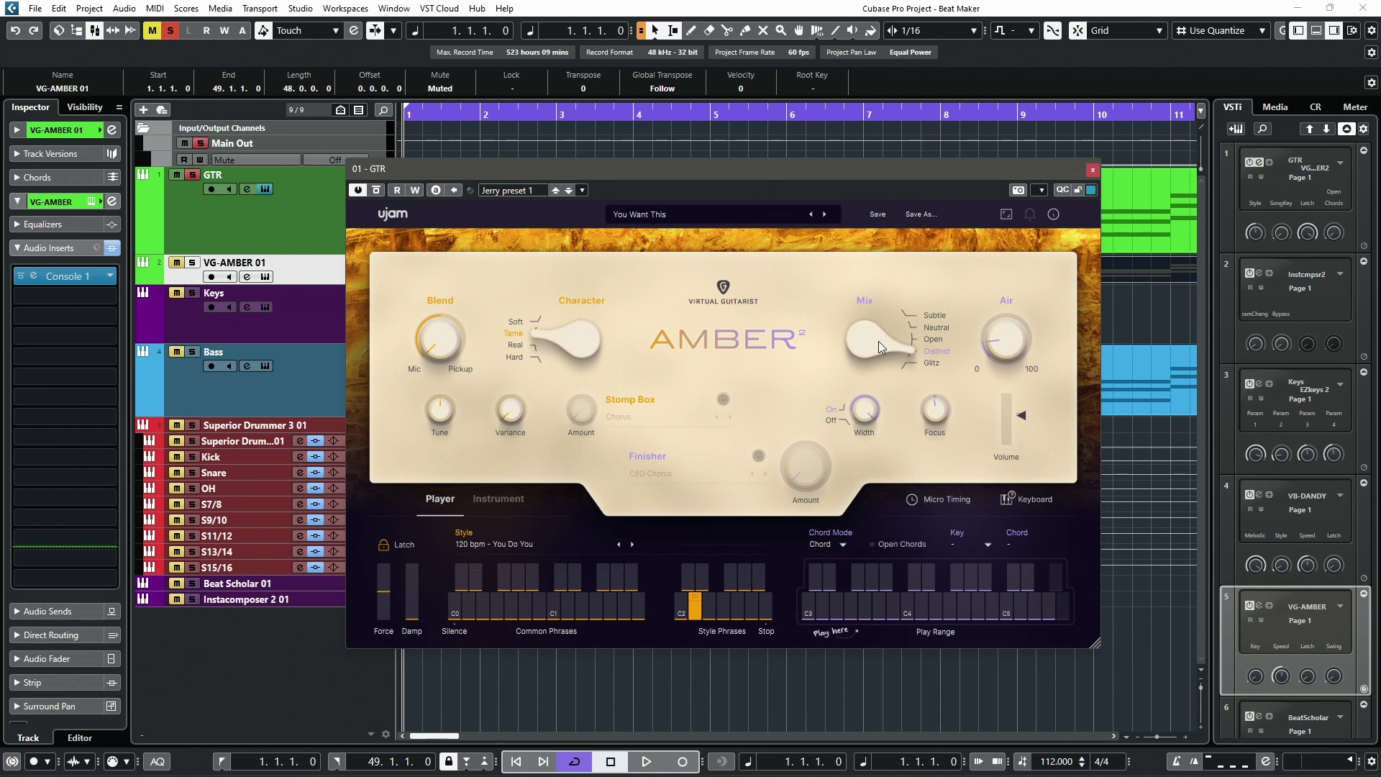
Step: Play the GTR track while switching Mix through Glitz, Distinct, Open, Neutral and Subtle, return Mix to Distinct, and set Character to Tame
drag(890, 349, 899, 258)
key(space)
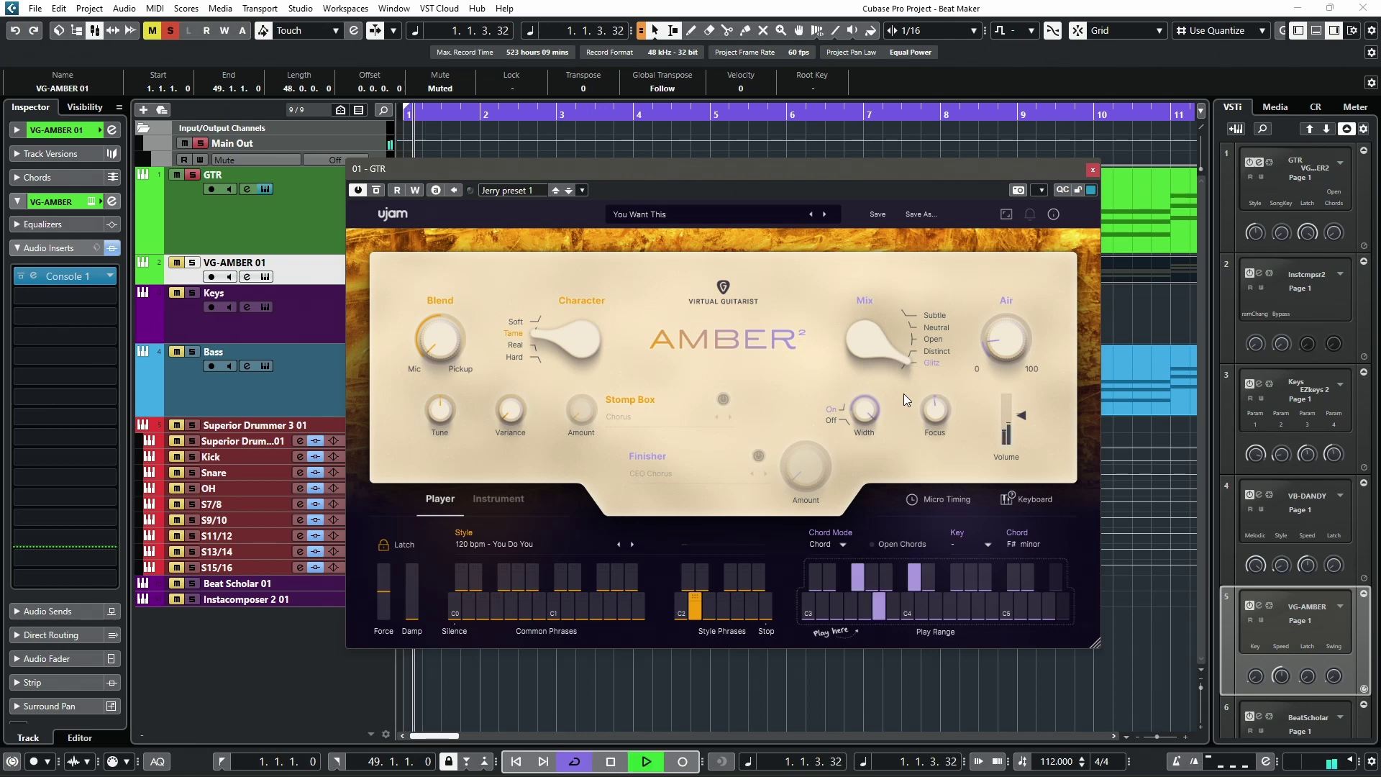
click(914, 356)
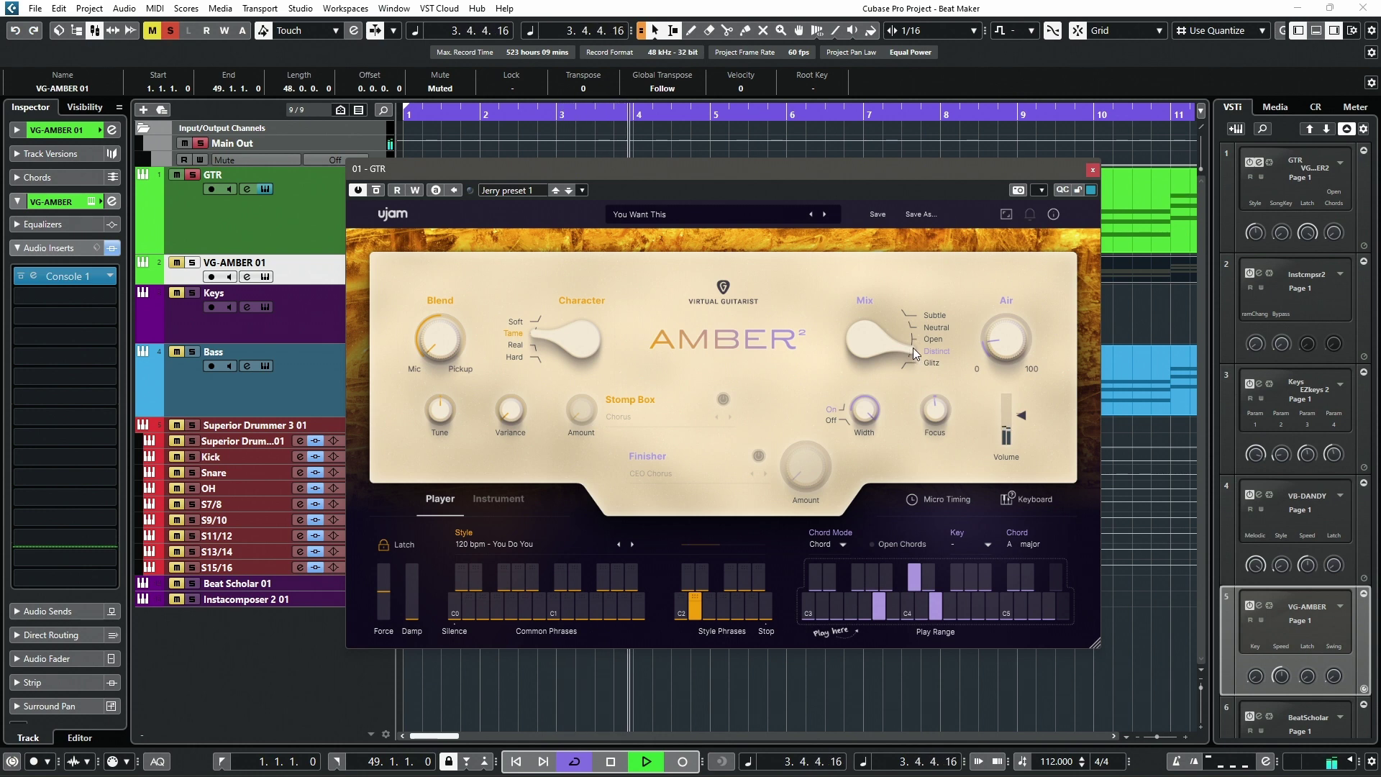
click(912, 339)
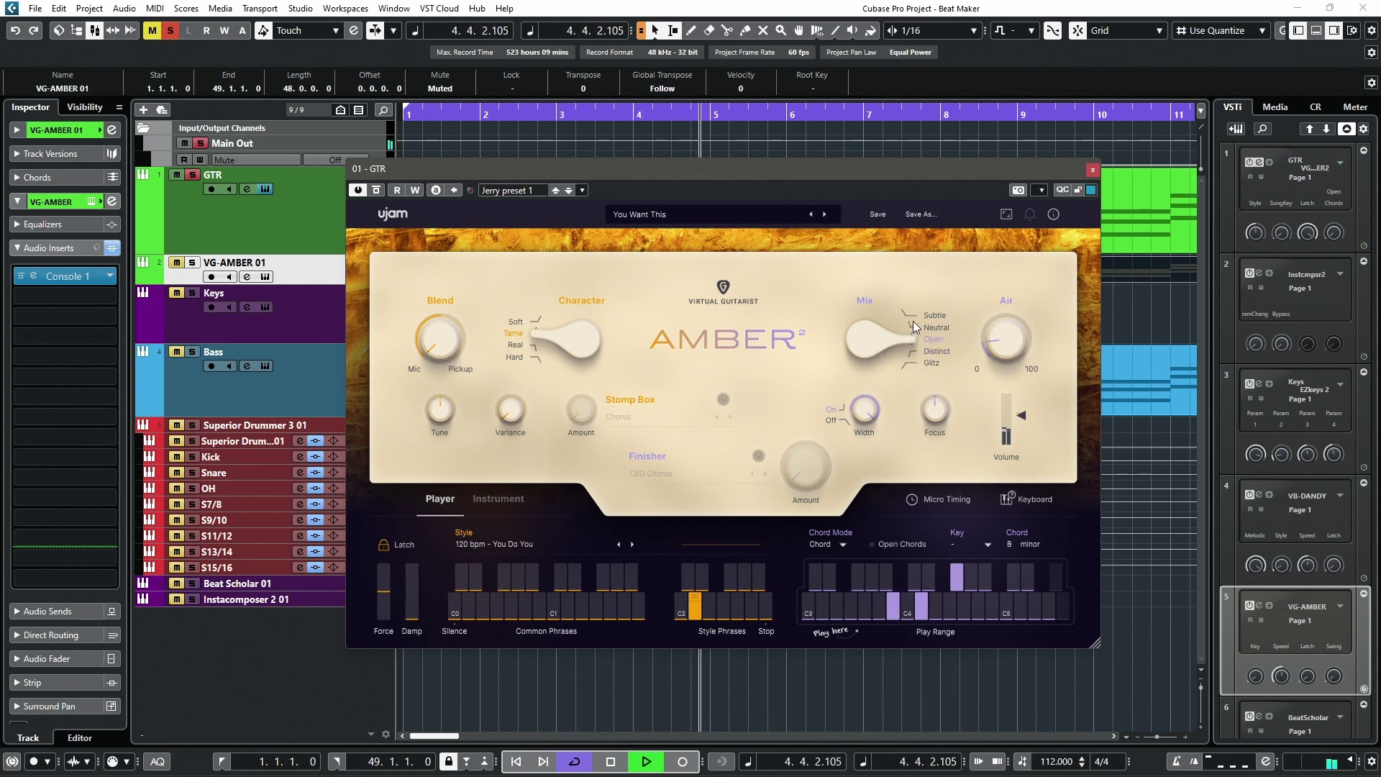
click(913, 321)
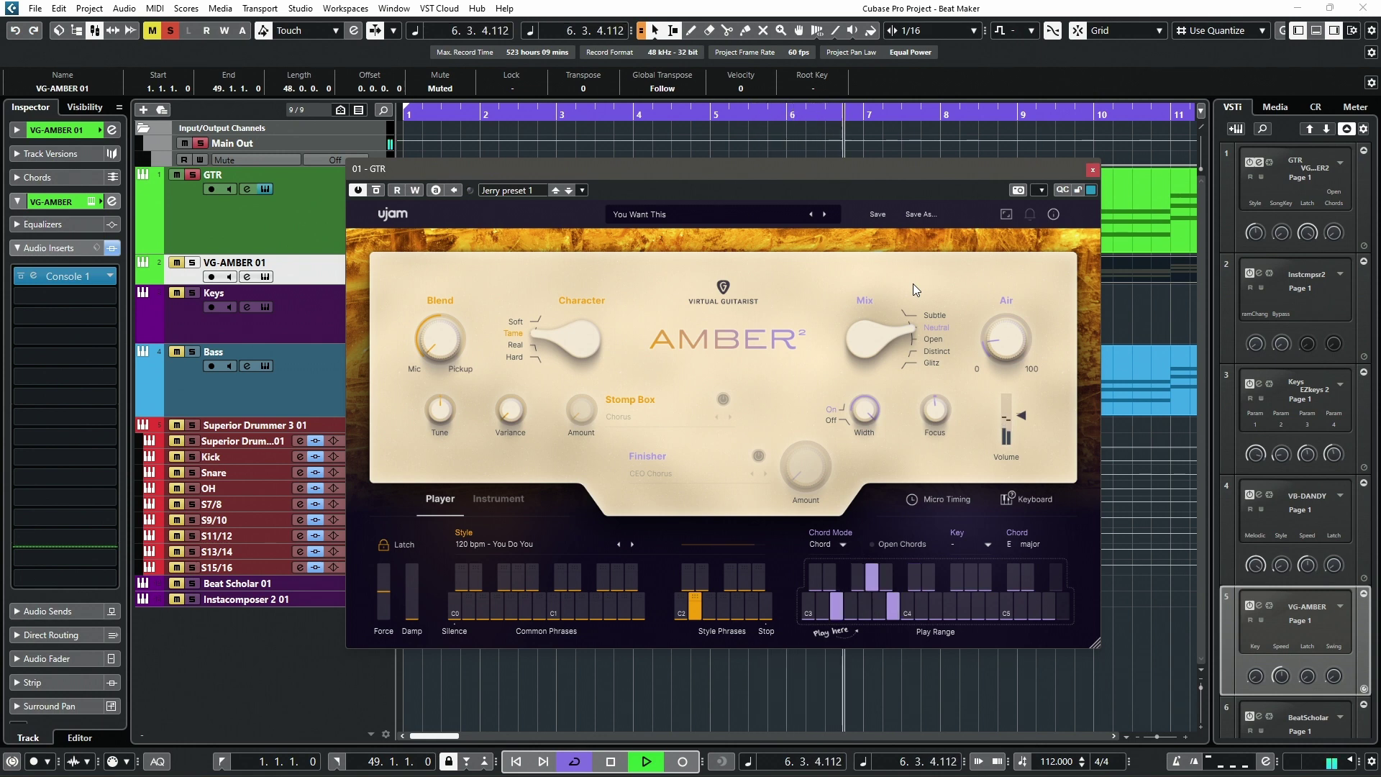
click(910, 315)
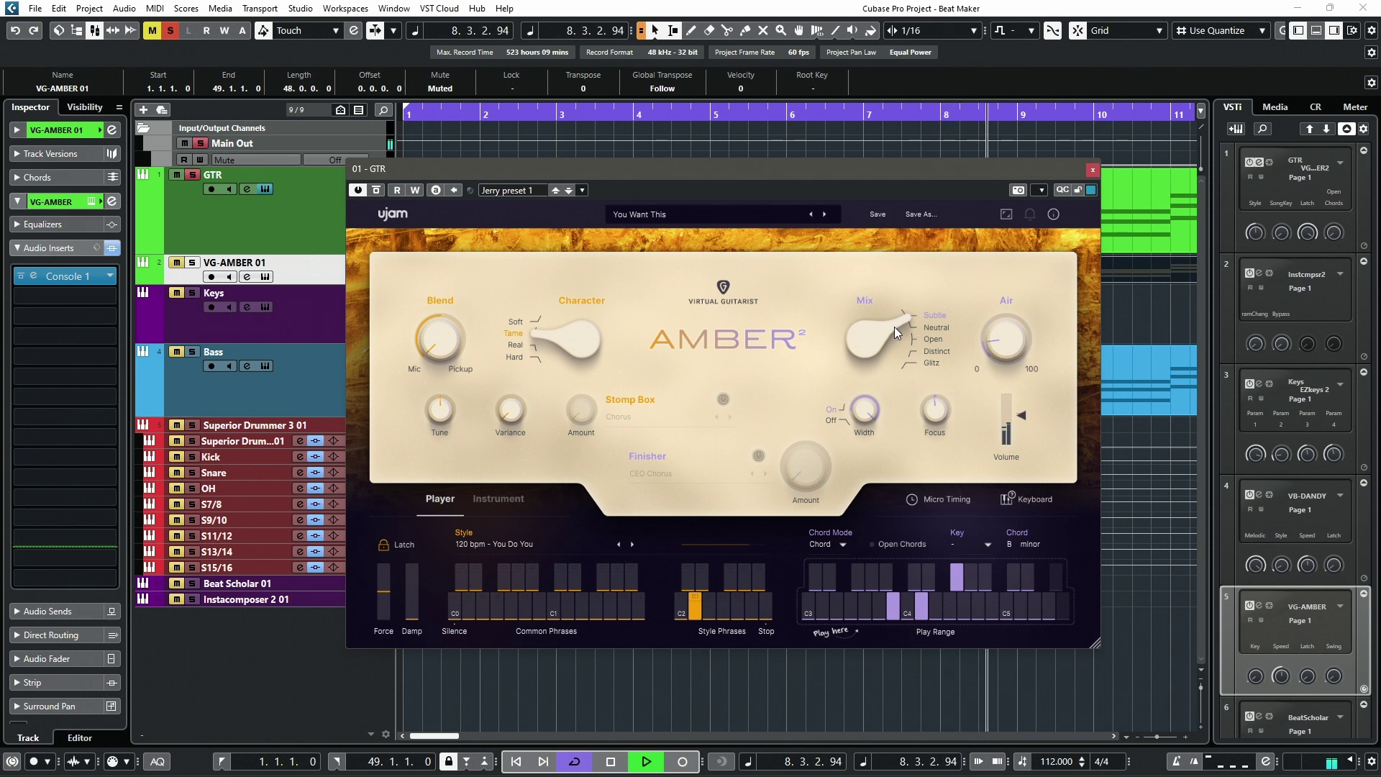
drag(894, 327, 891, 381)
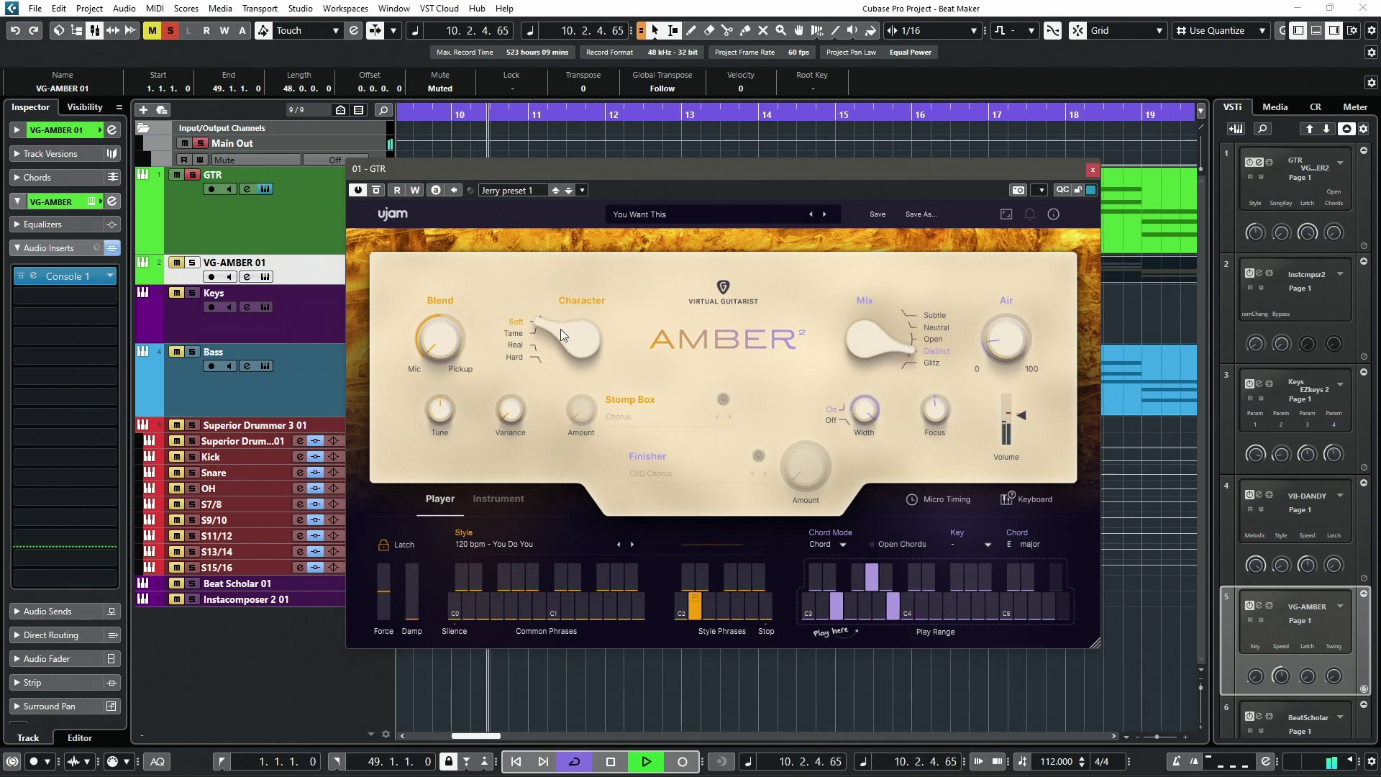
click(552, 356)
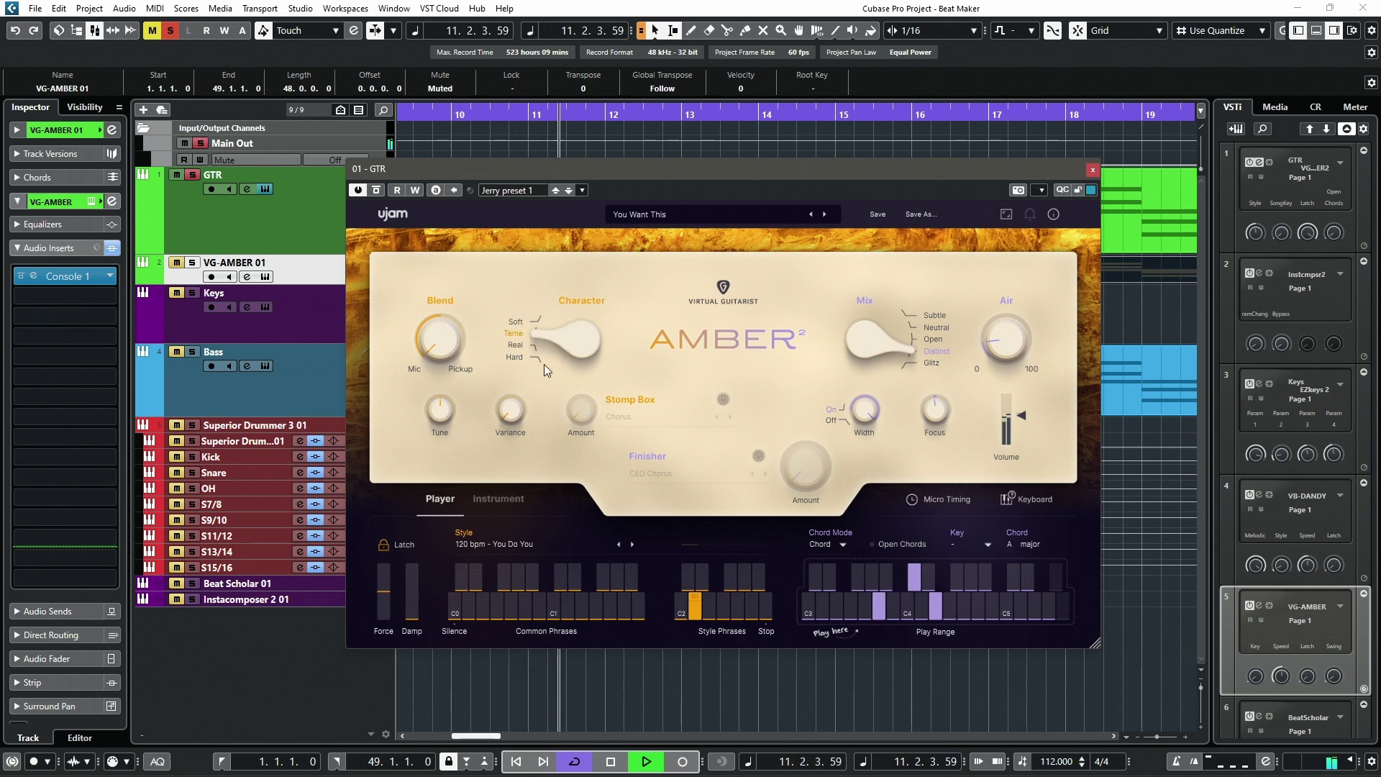
key(space)
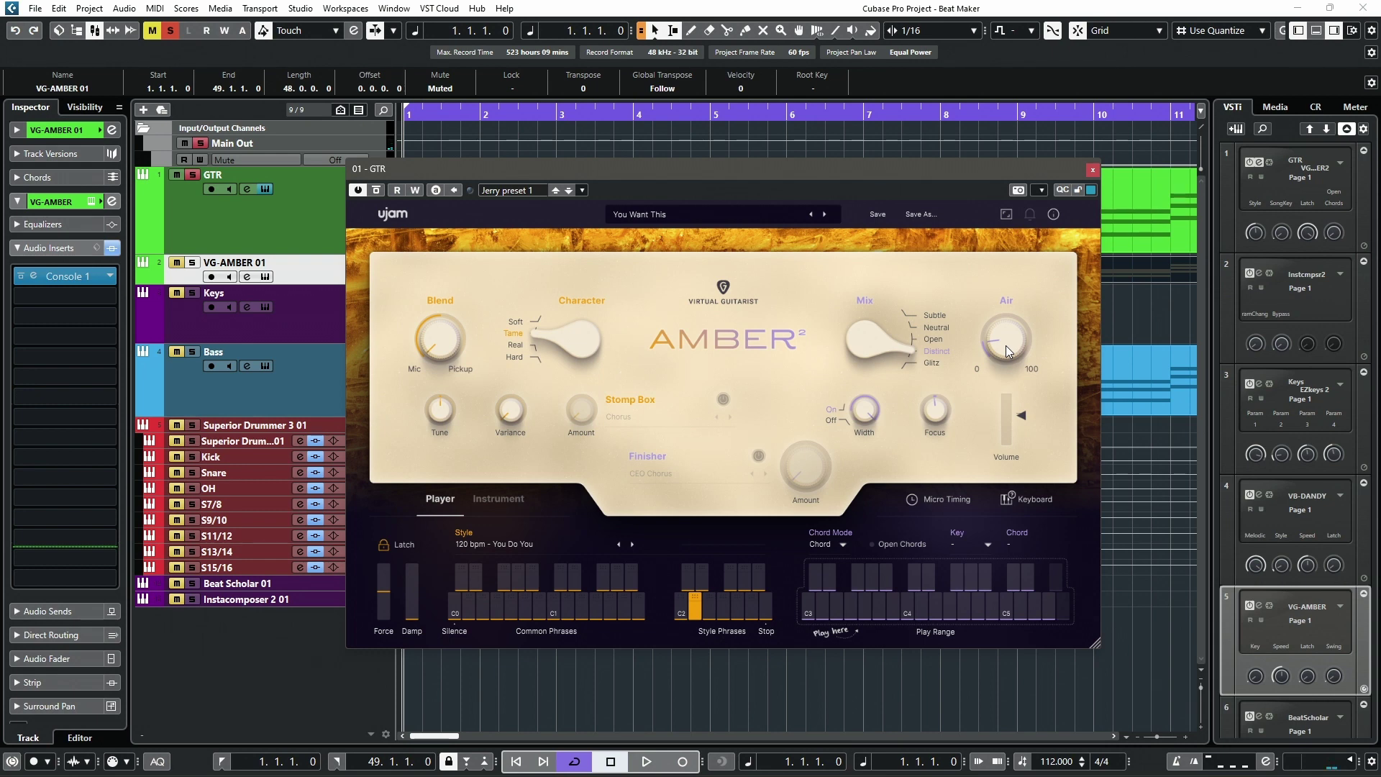
Step: Play the GTR track while raising the Air control slightly, and stop playback
key(space)
drag(1006, 346, 1011, 303)
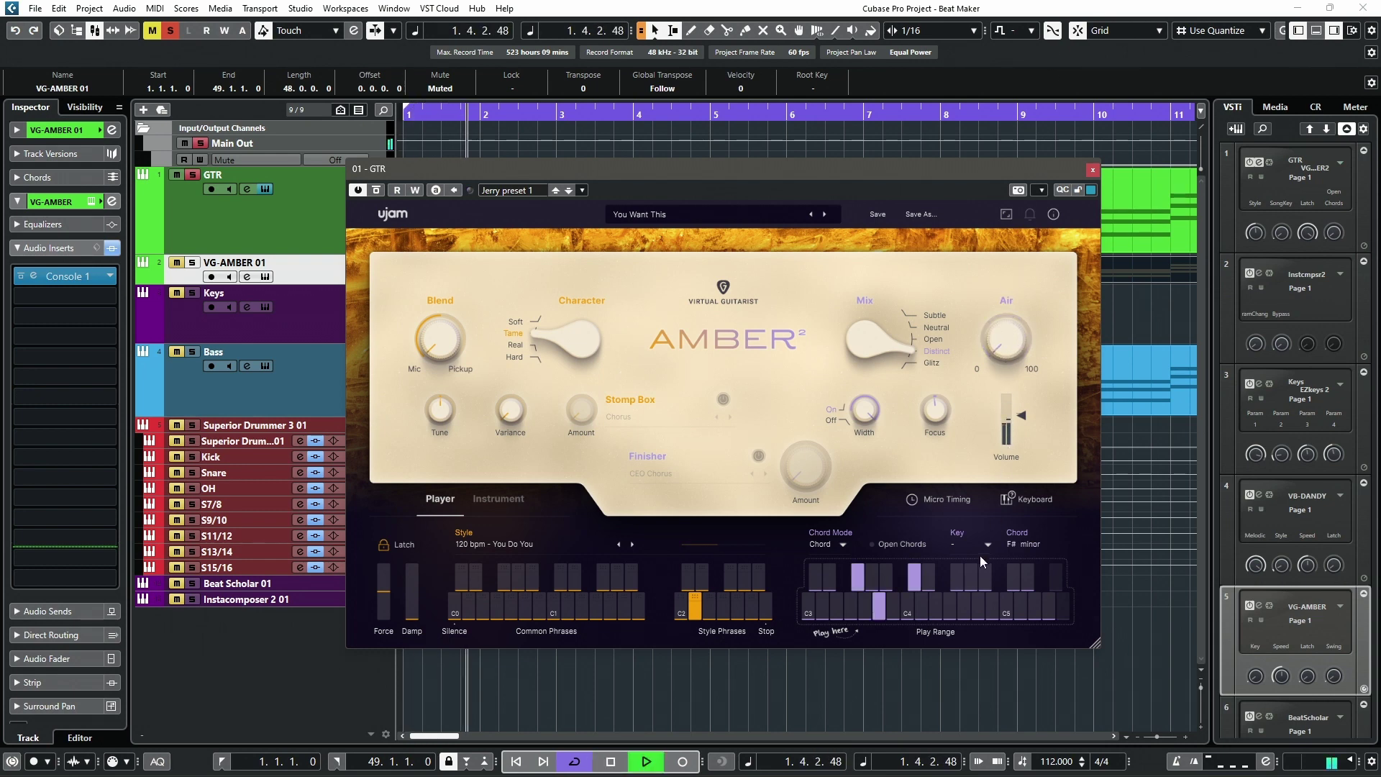
key(space)
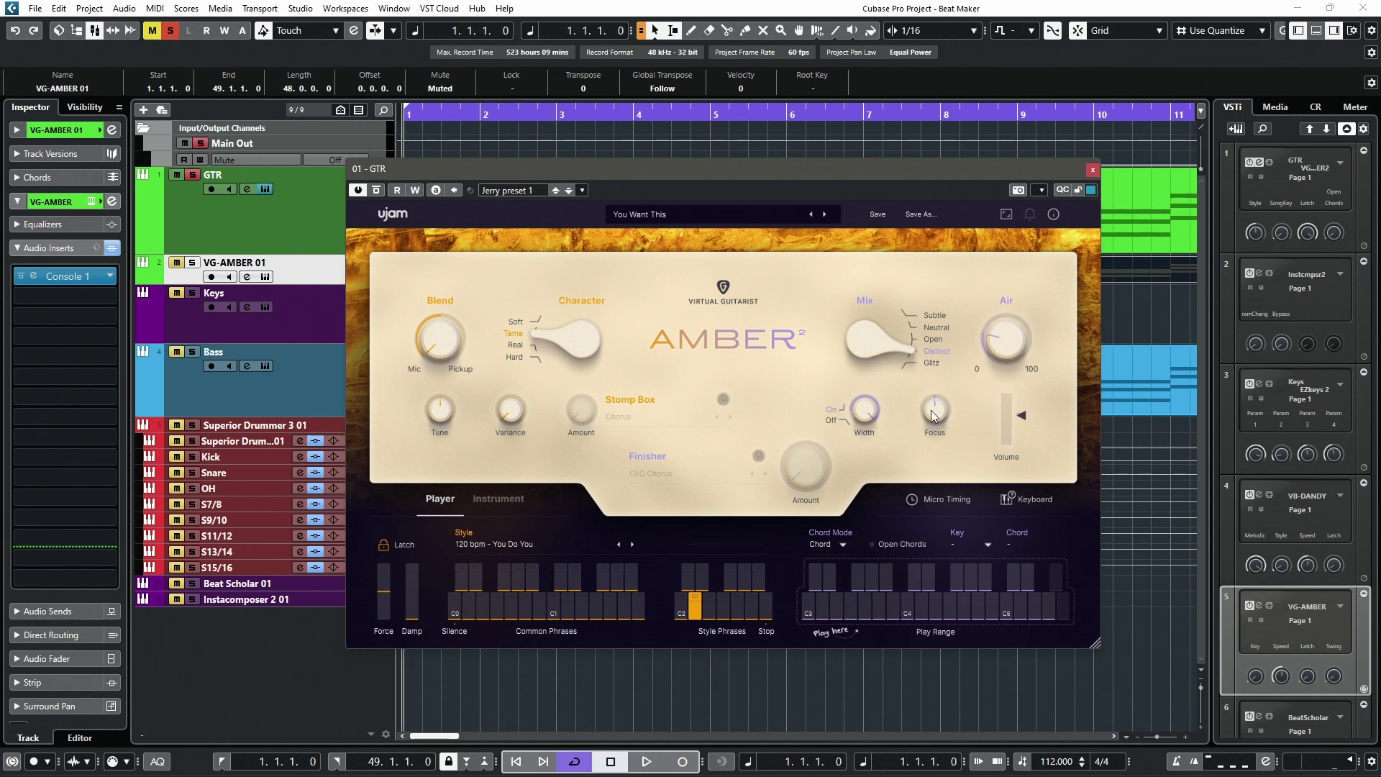
Step: Play the GTR track while raising Focus and Air fully, lower Air again, set Focus slightly above its midpoint, and stop playback
key(space)
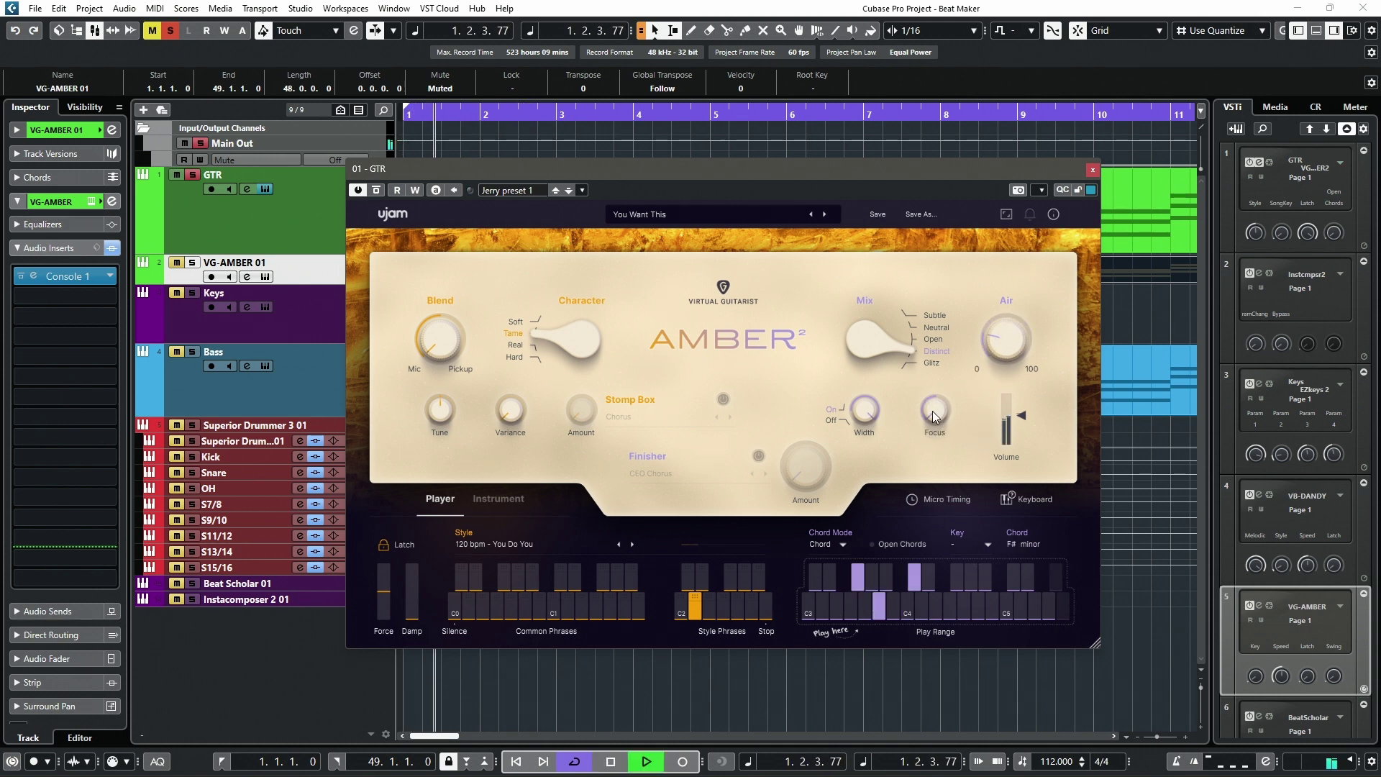
drag(932, 411, 964, 270)
drag(1005, 337, 1006, 281)
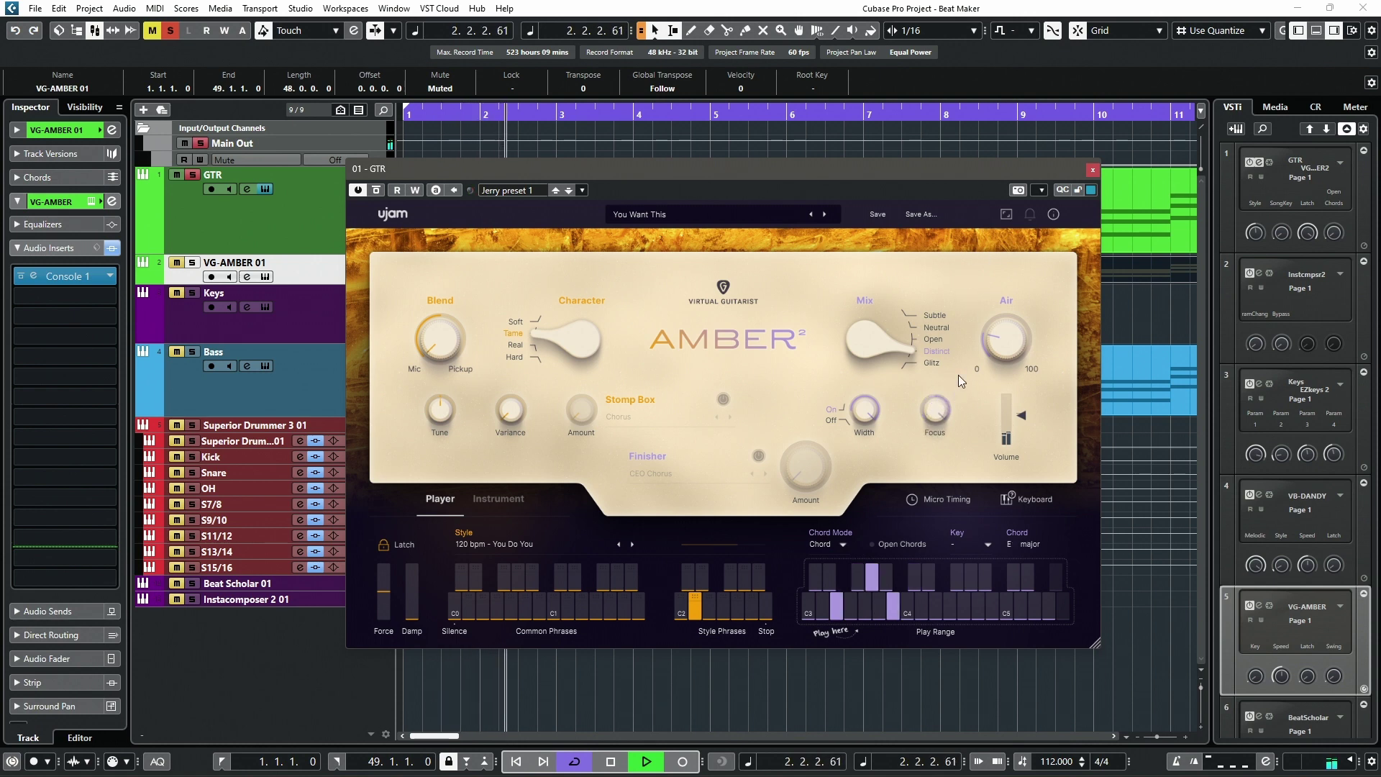
drag(1093, 138, 950, 410)
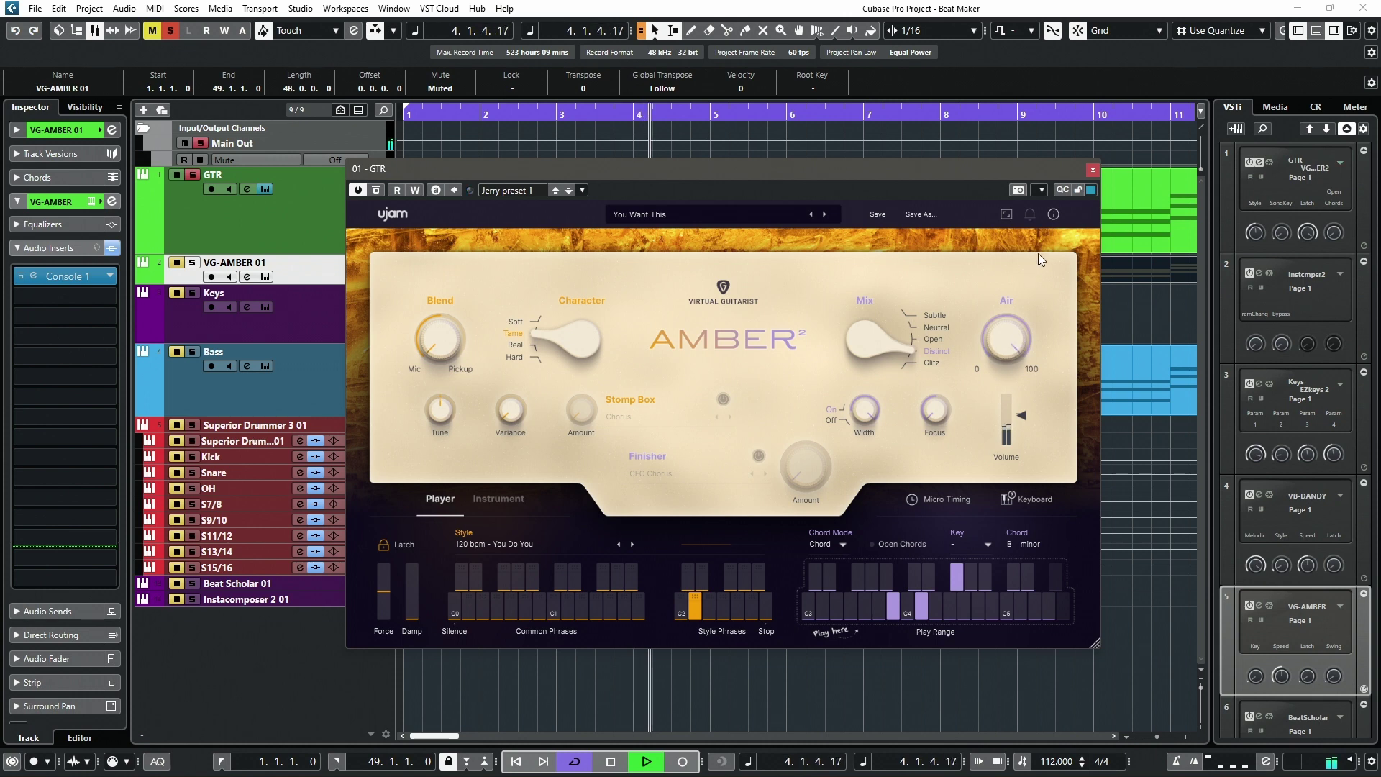
drag(926, 411, 951, 319)
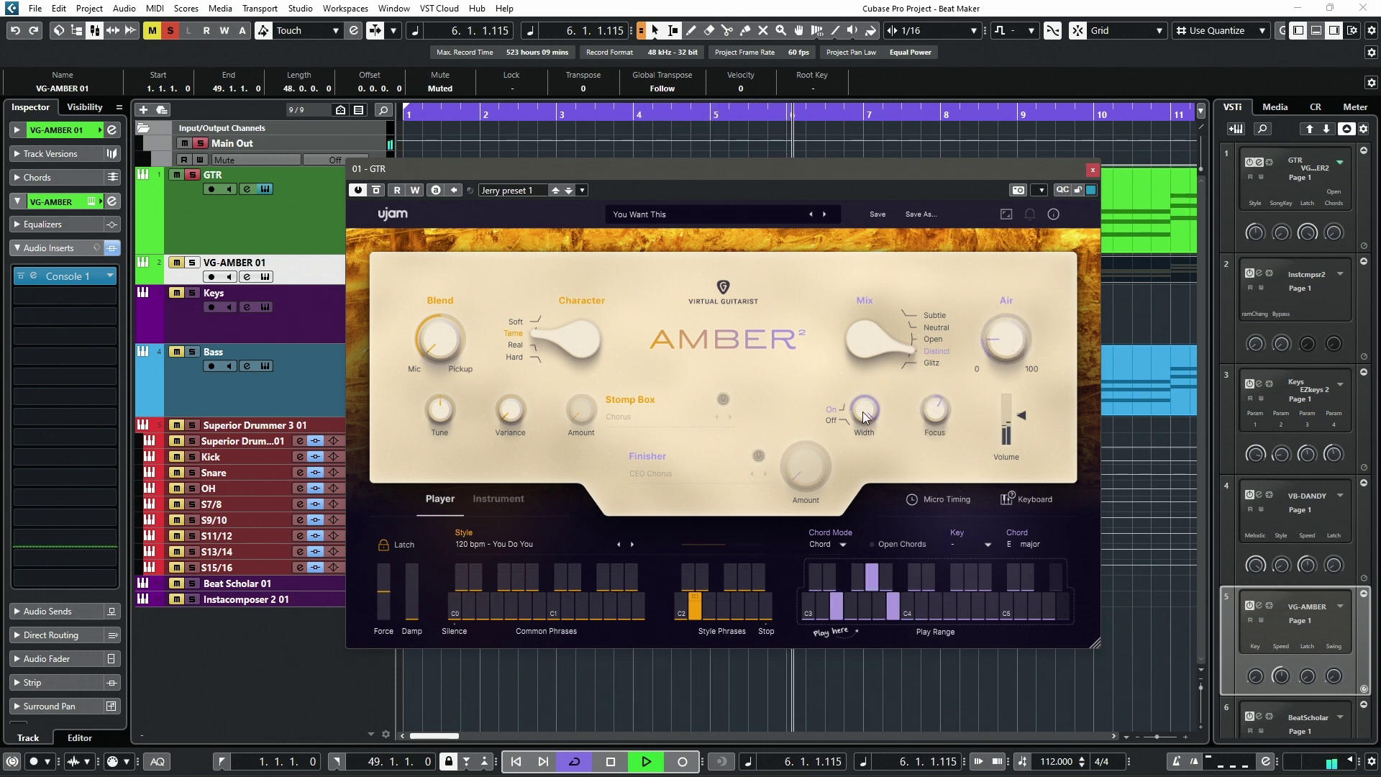
key(space)
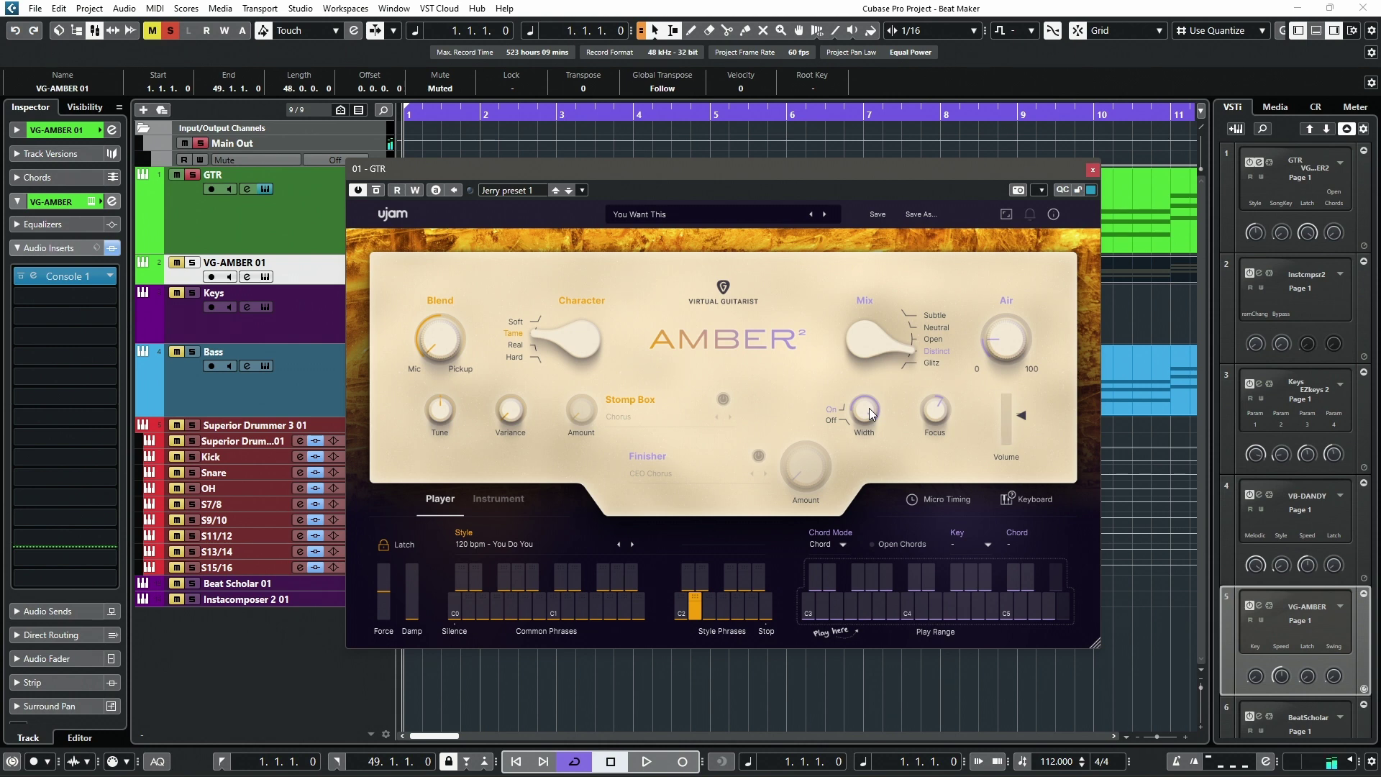
Step: Turn Width off, play the GTR track while turning Width fully back on, and stop playback
double_click(872, 408)
key(space)
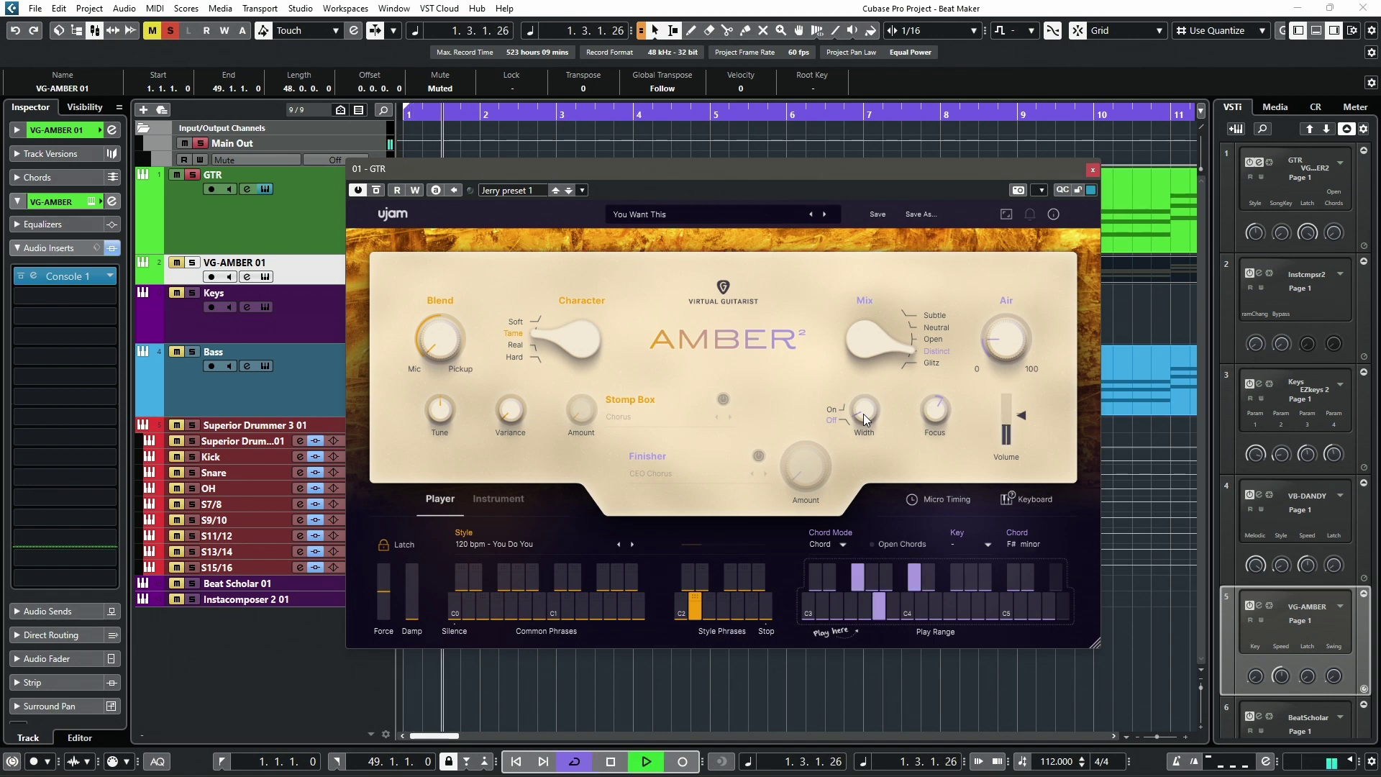
drag(866, 409, 896, 164)
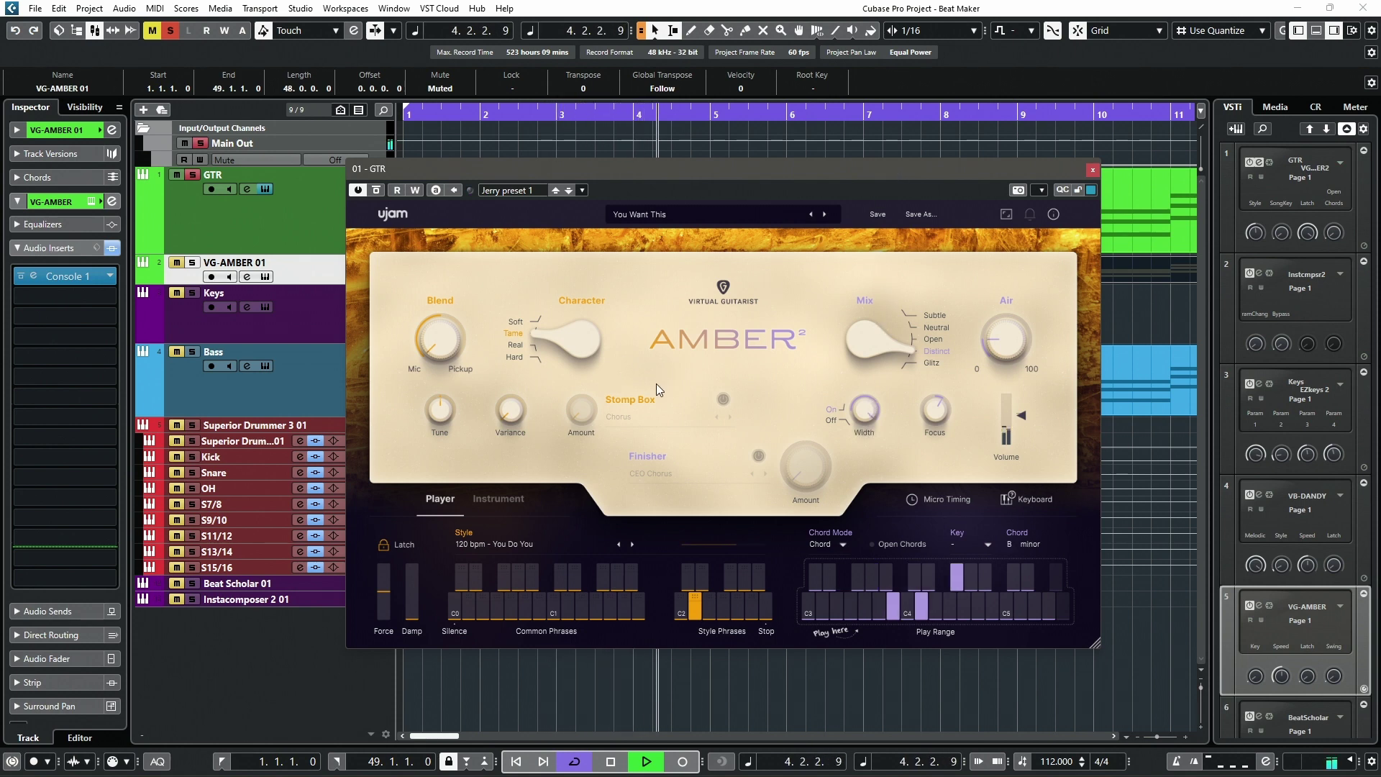
key(space)
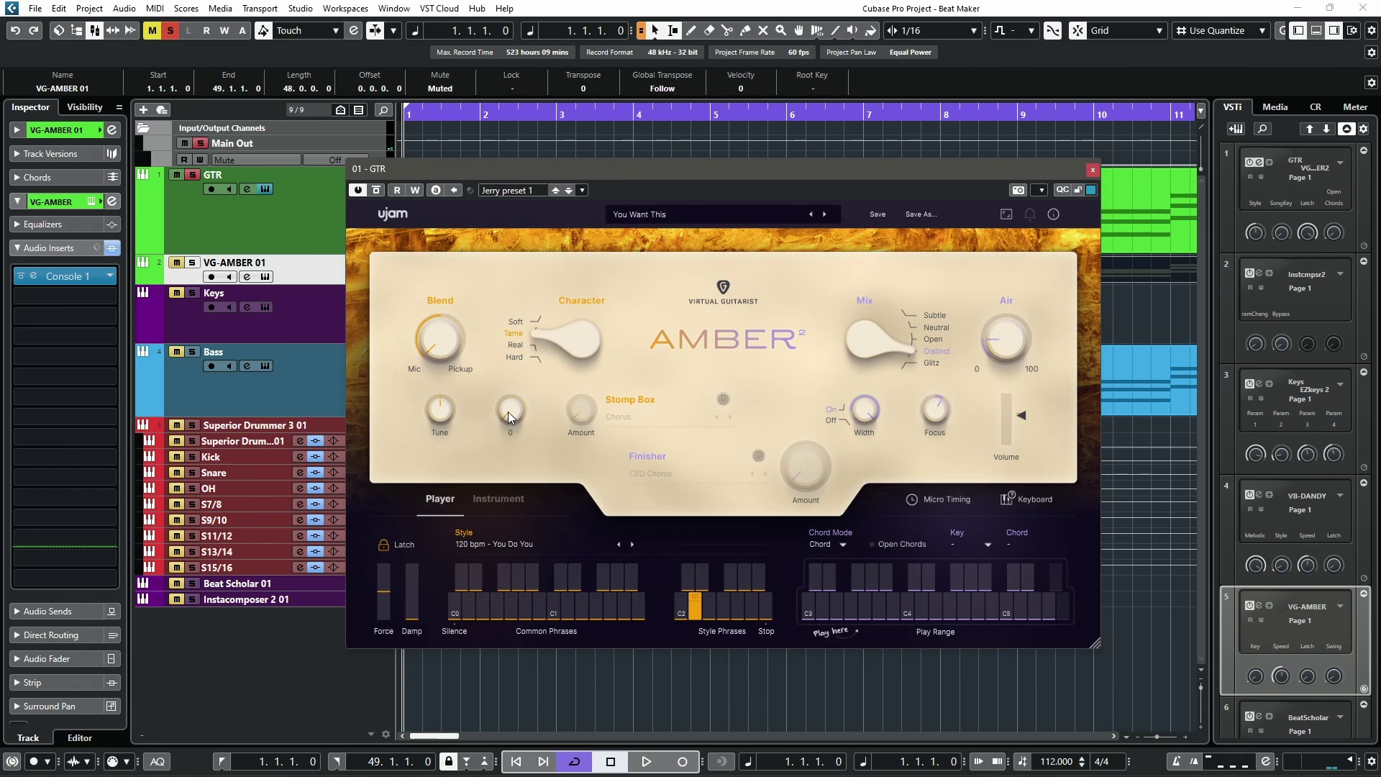
Step: Play the GTR track while repeatedly raising Variance and lowering it to zero, and stop playback
drag(542, 274, 512, 366)
key(space)
drag(514, 417, 519, 330)
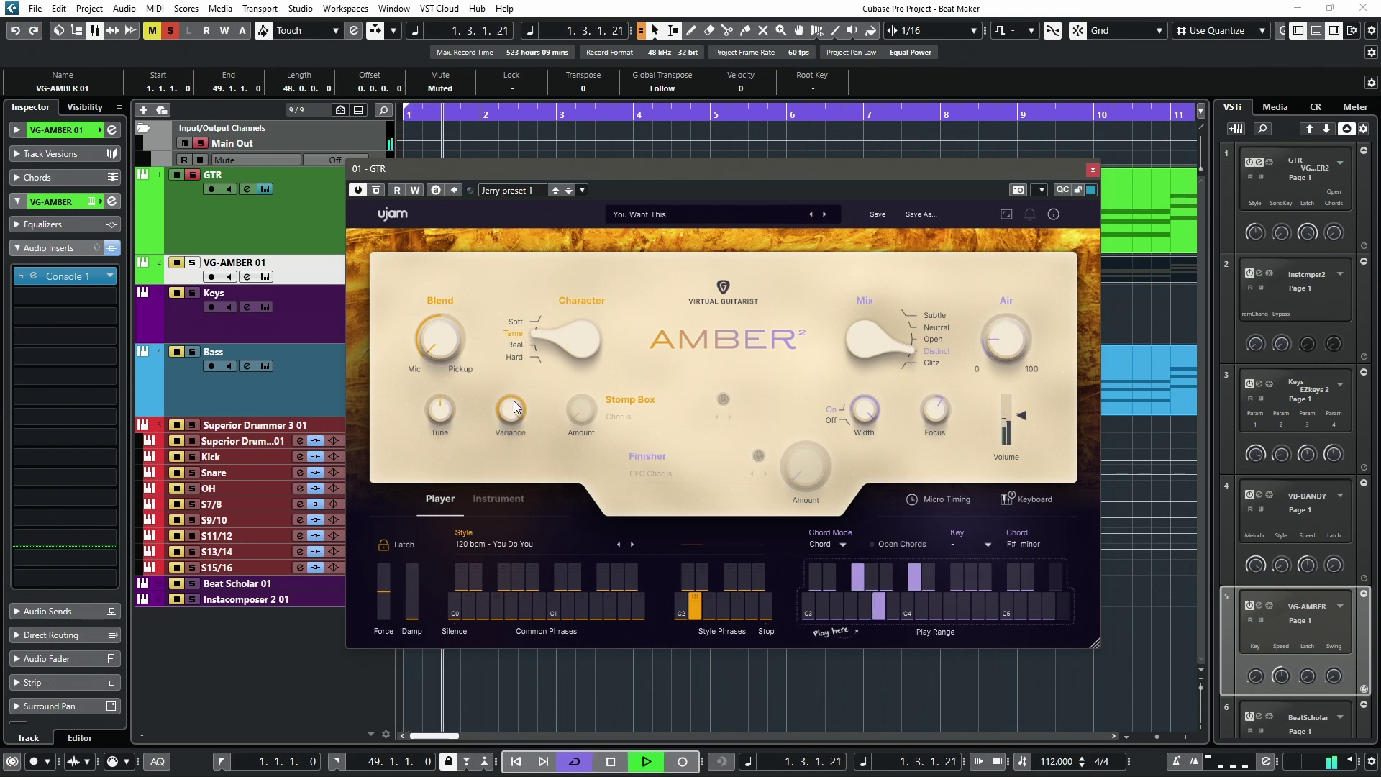
drag(511, 458, 494, 590)
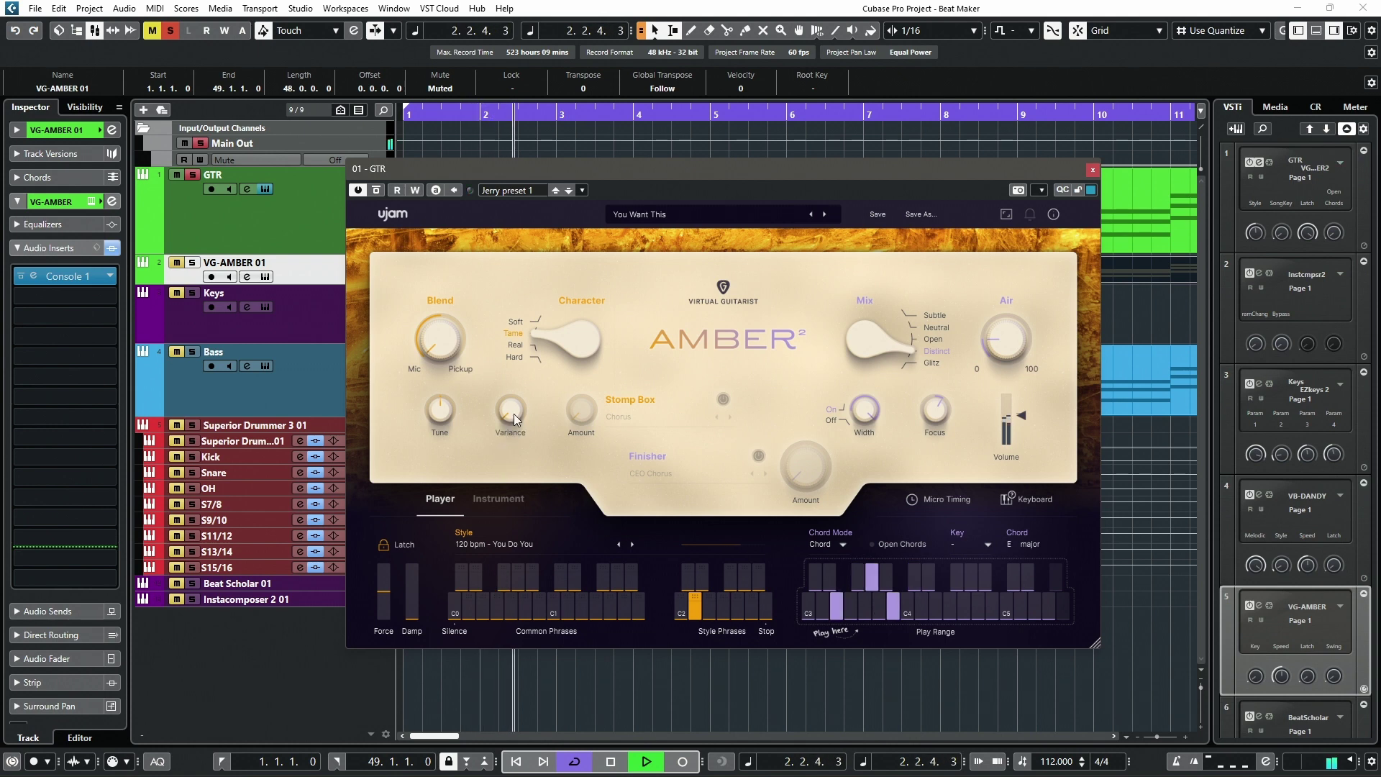
drag(511, 413, 547, 334)
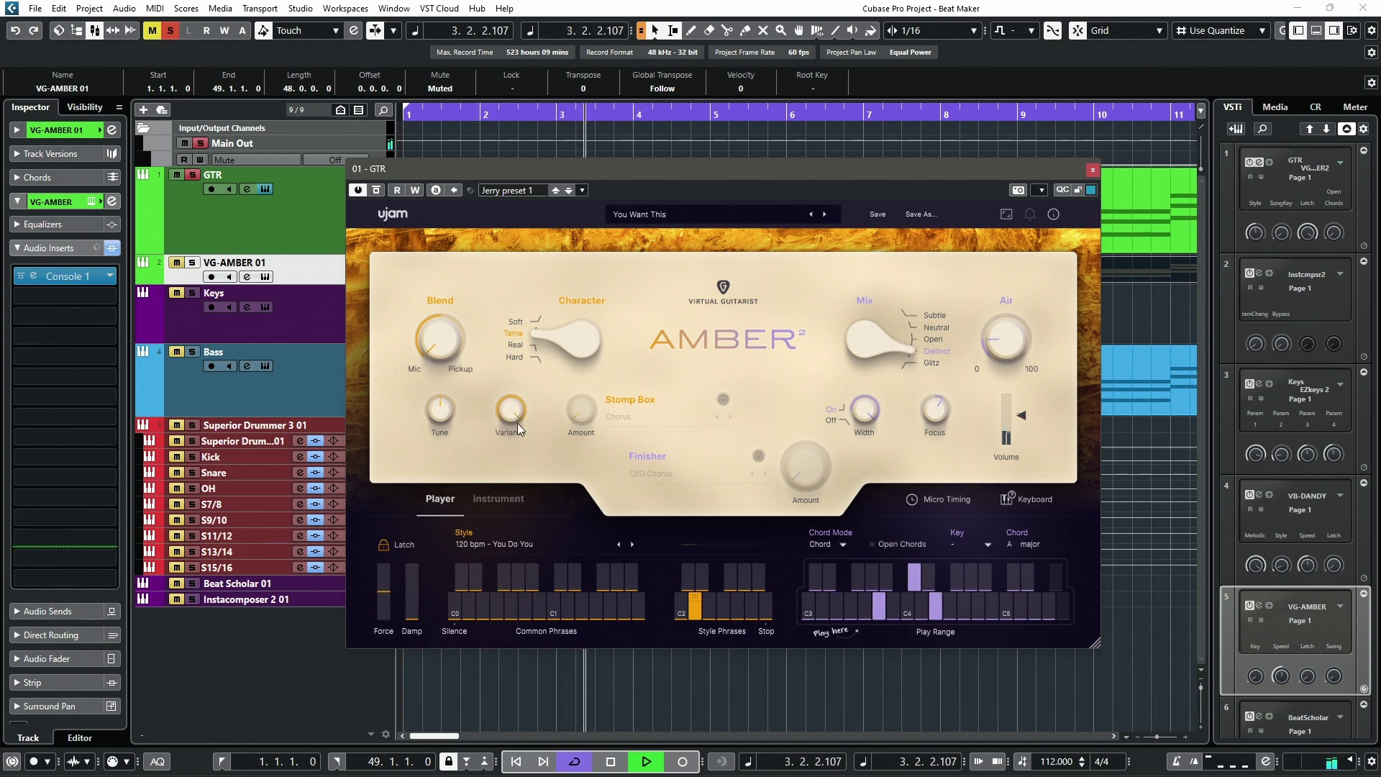
drag(511, 420, 485, 615)
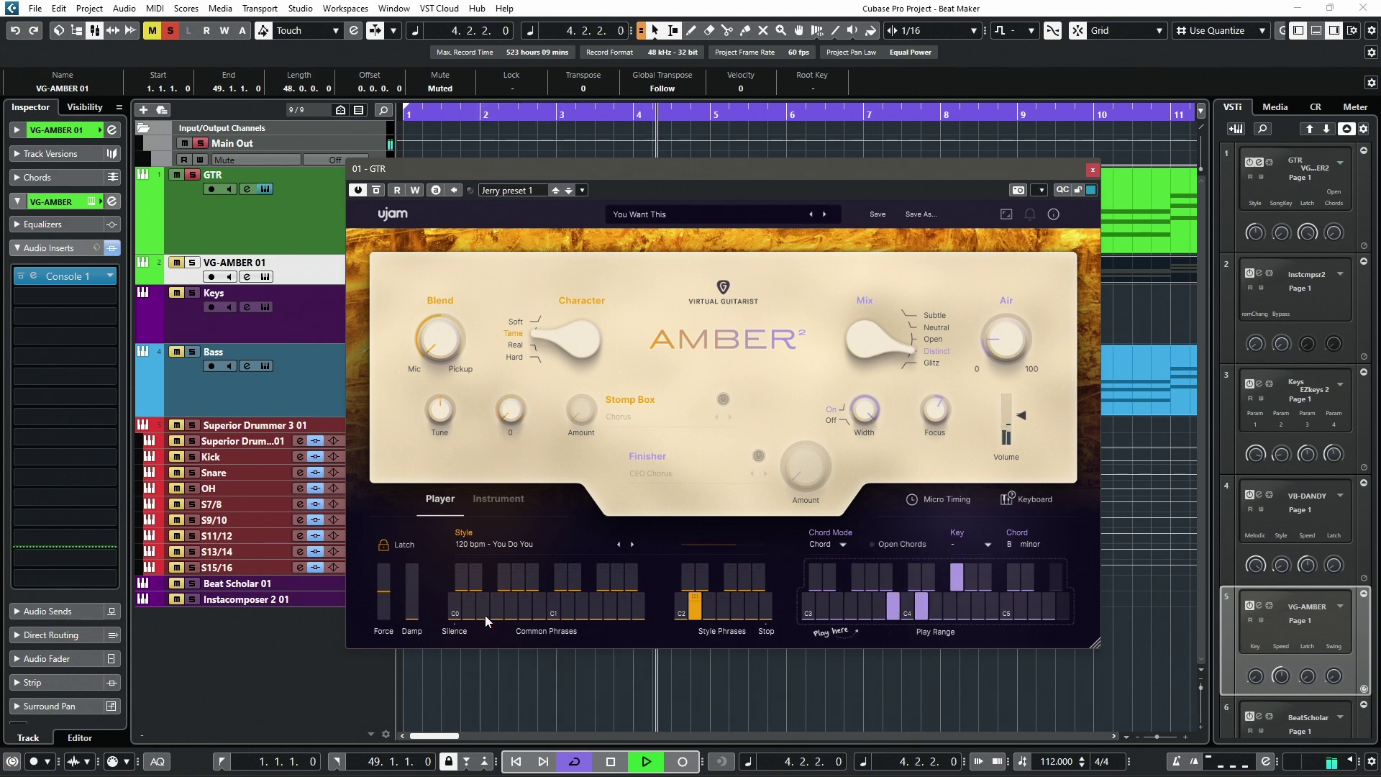
key(space)
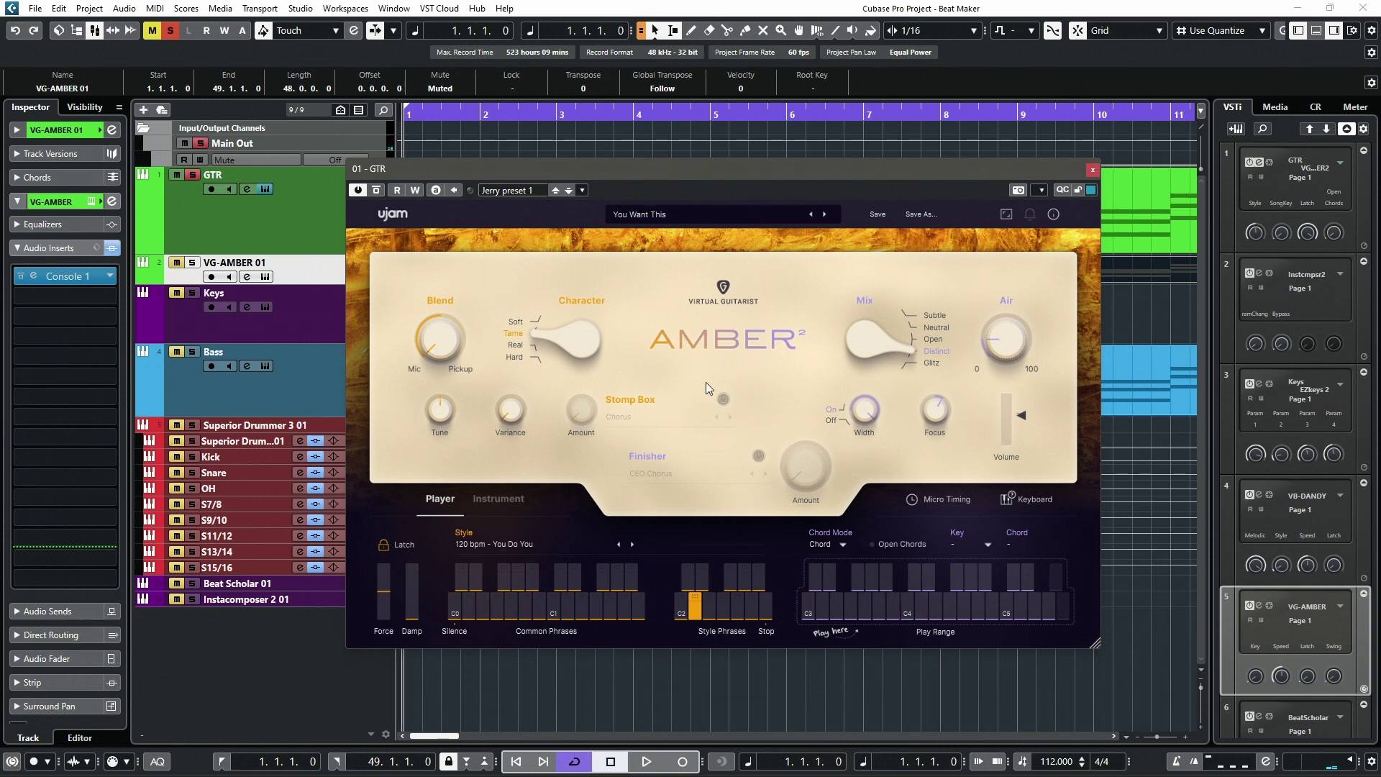
Step: Enable the Stomp Box with the Formant Shifter effect and play the GTR track while raising its Amount
click(724, 401)
click(625, 424)
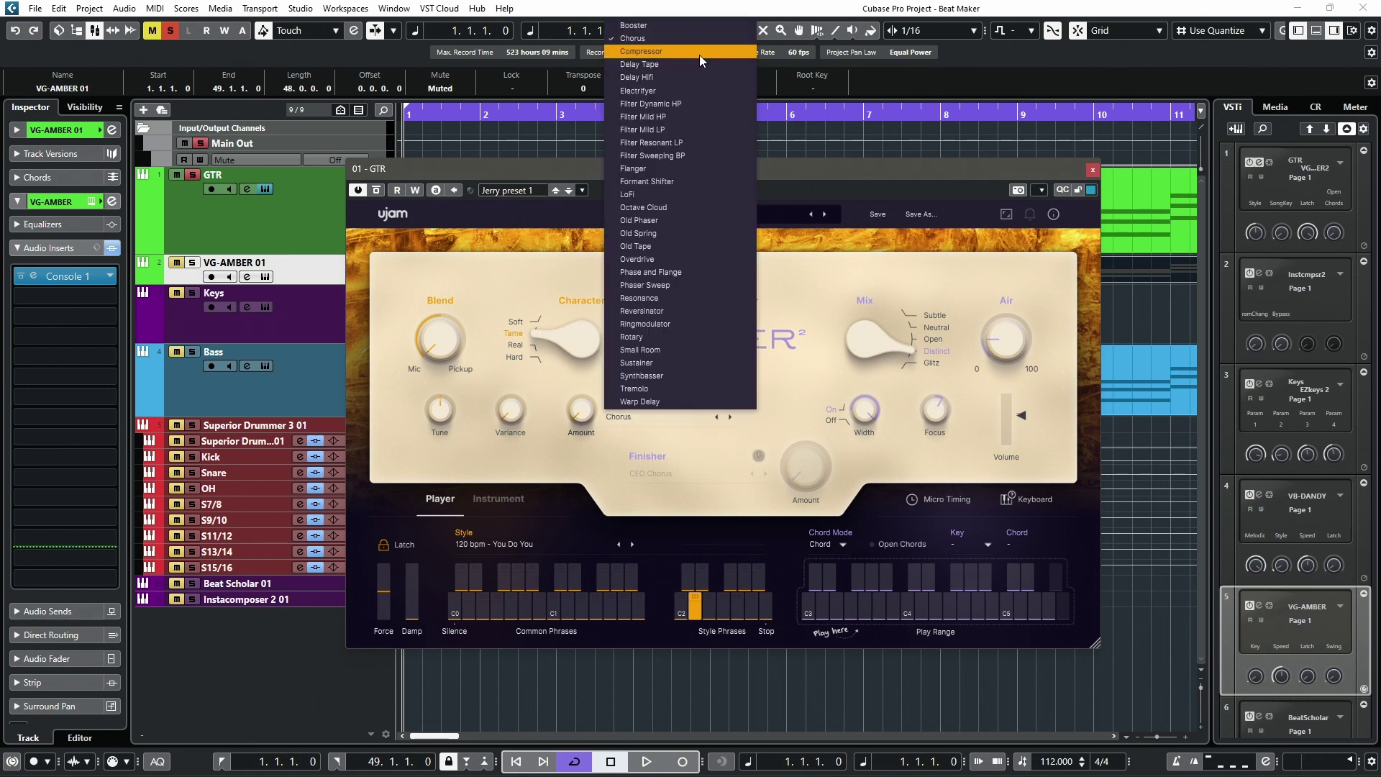
click(666, 183)
key(space)
drag(582, 413, 608, 291)
Step: Audition the Synthbasser, Reversinator, Phaser Sweep and Old Tape effects in the Stomp Box while the GTR track plays
click(629, 413)
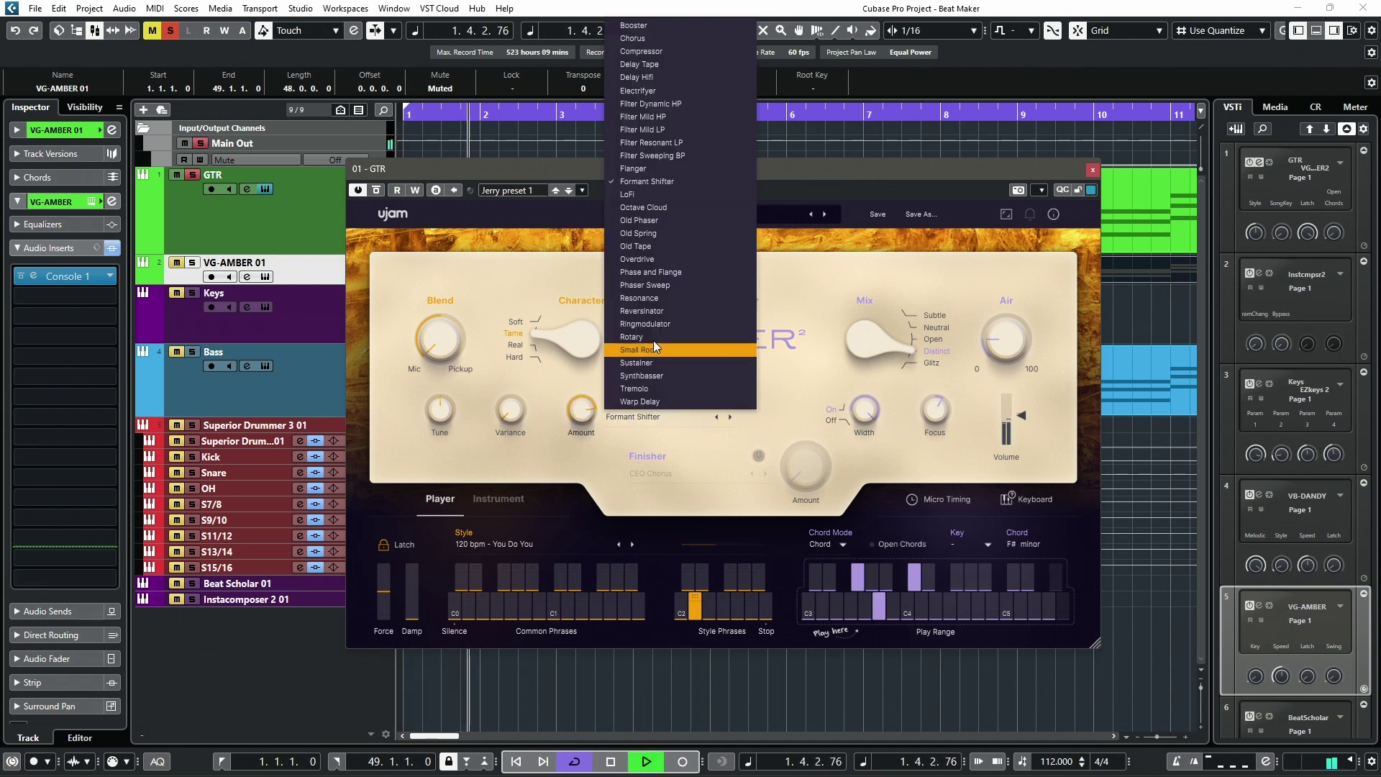
click(649, 376)
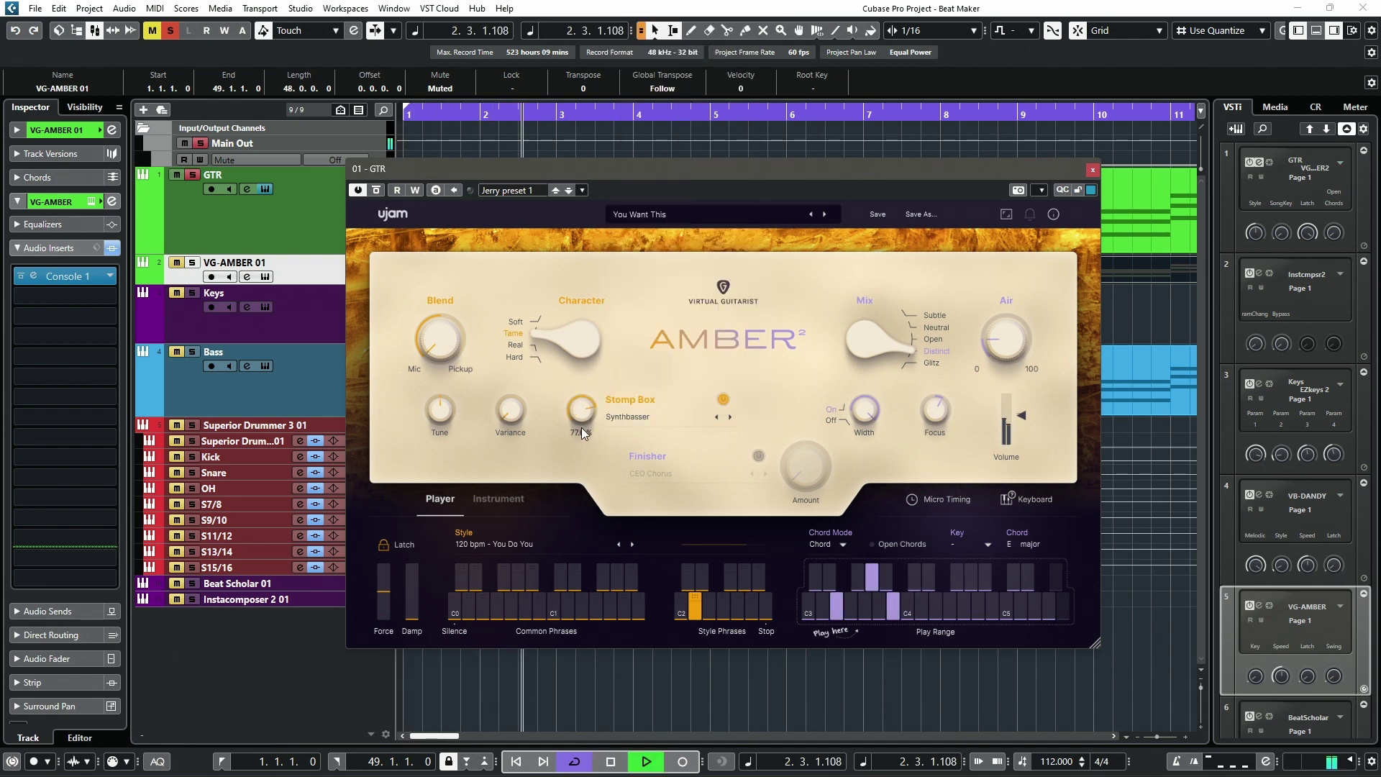
click(631, 418)
click(650, 312)
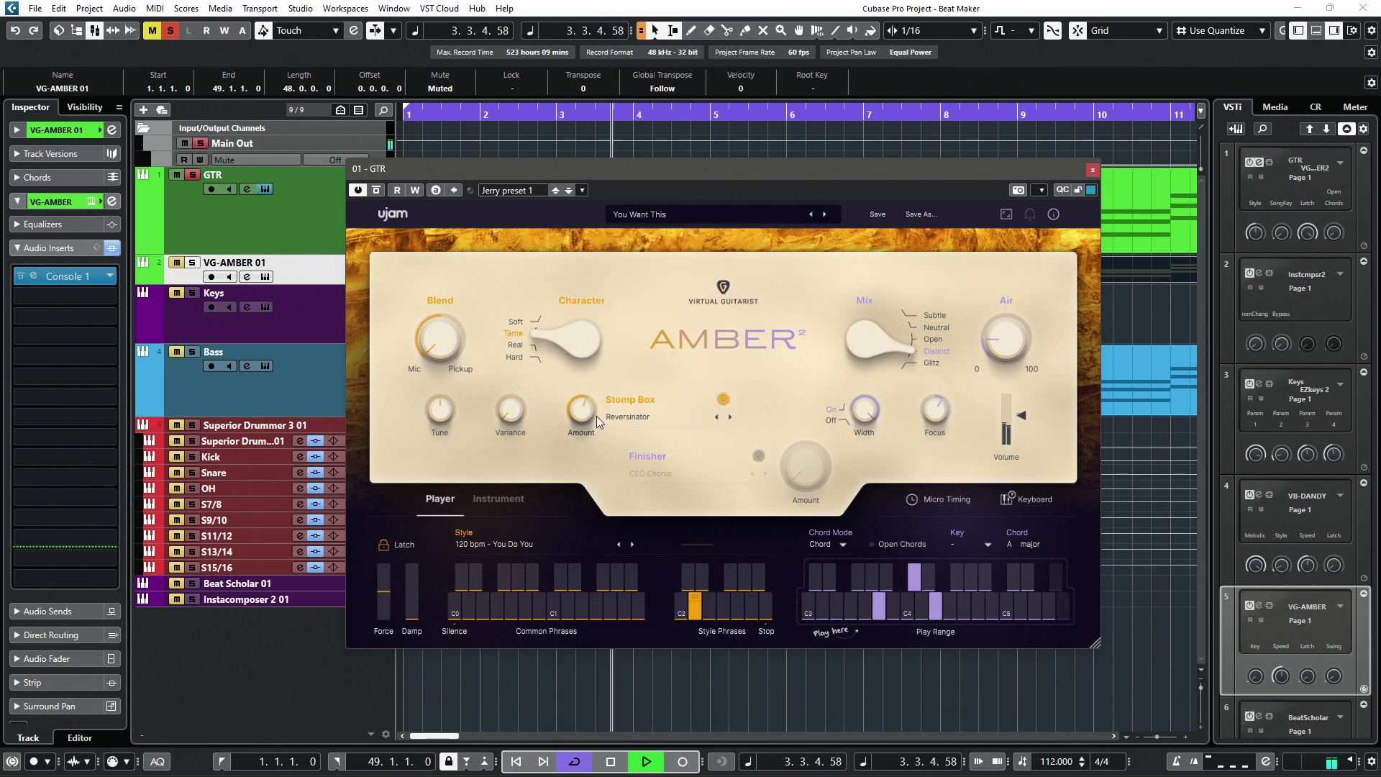
click(621, 418)
click(642, 285)
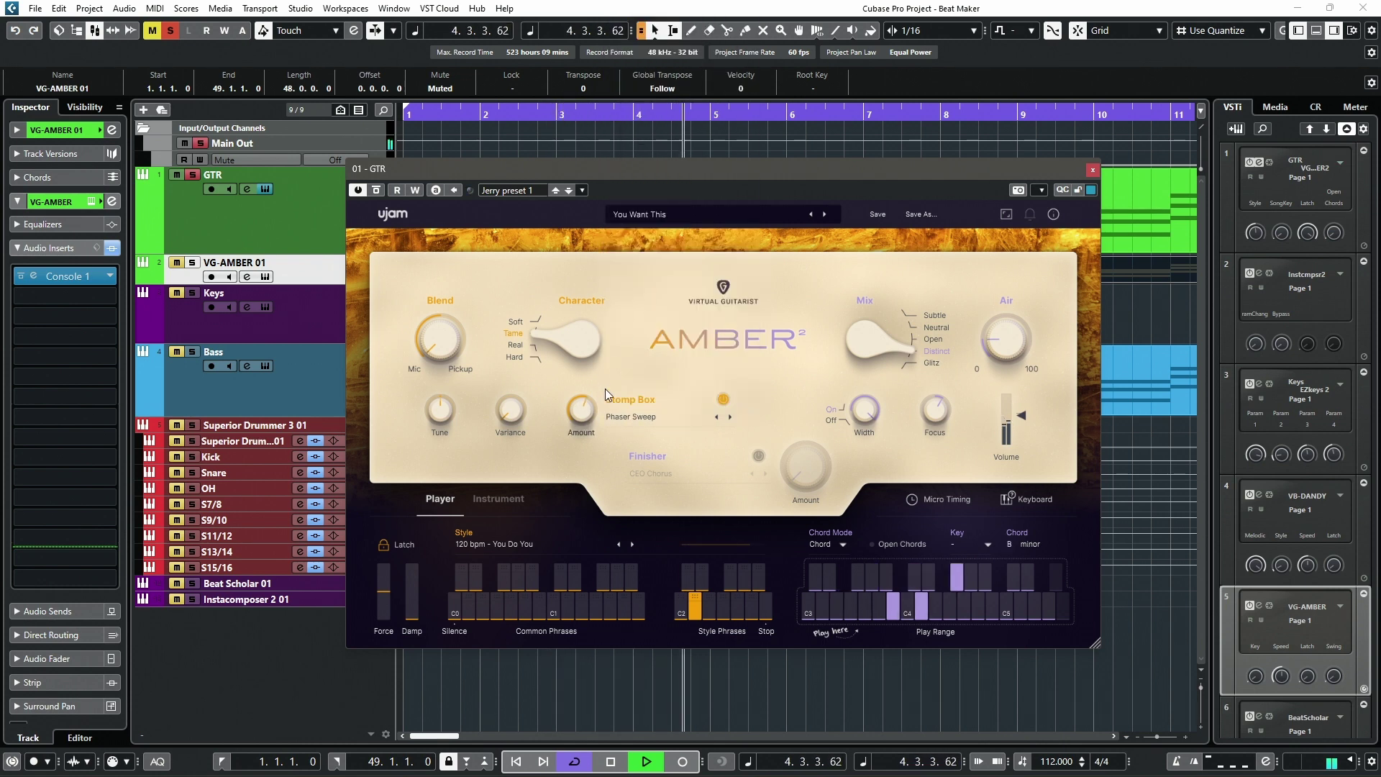
click(635, 403)
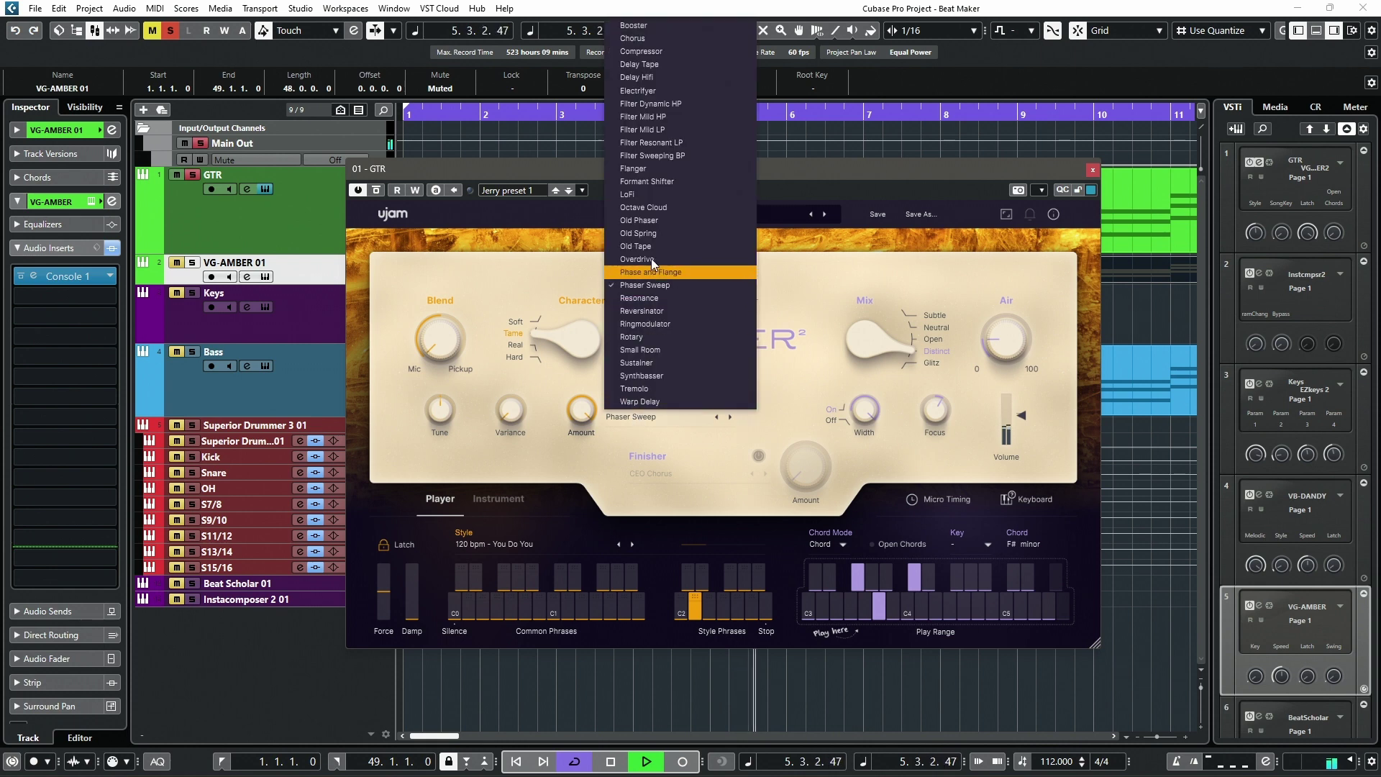
click(653, 242)
mouse_move(582, 422)
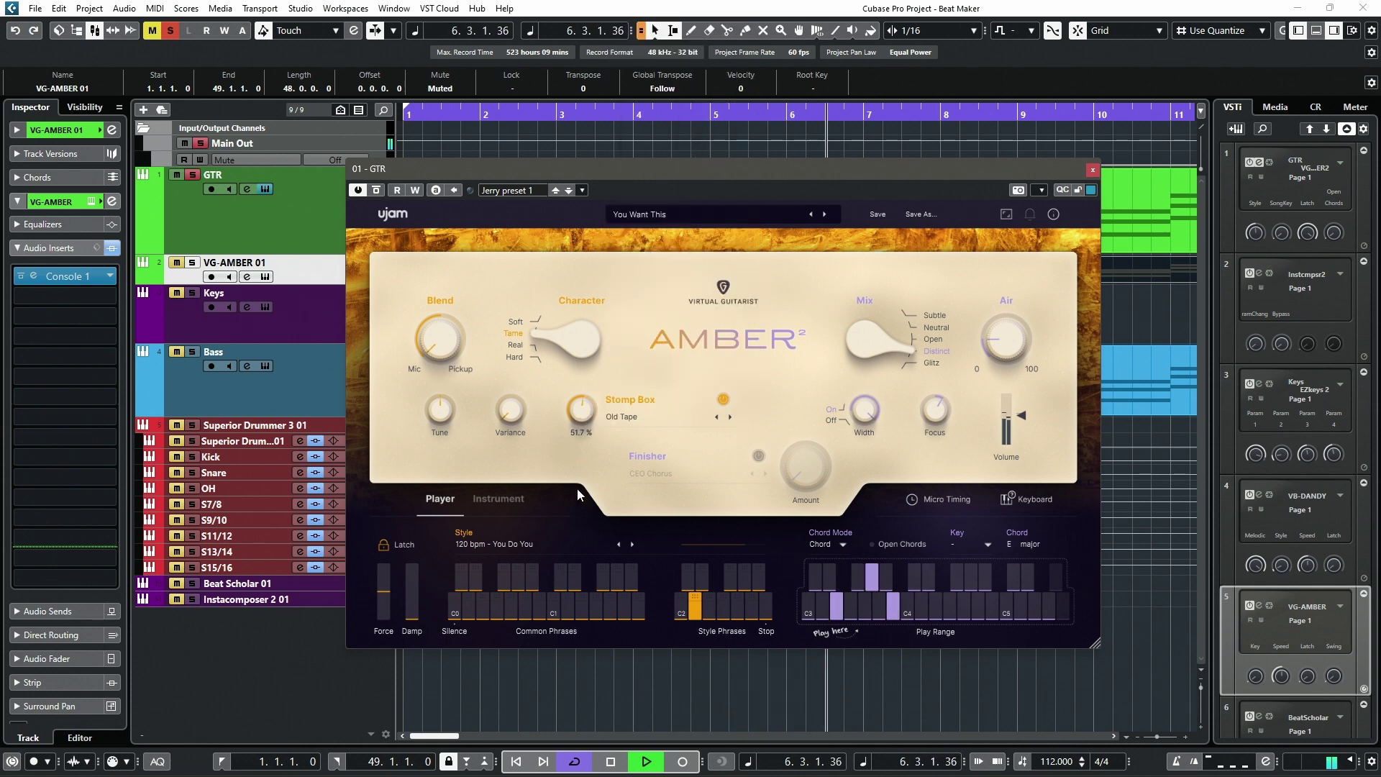
Step: Audition the Old Phaser effect, set the Stomp Box back to Chorus, disable it, and stop playback
click(622, 417)
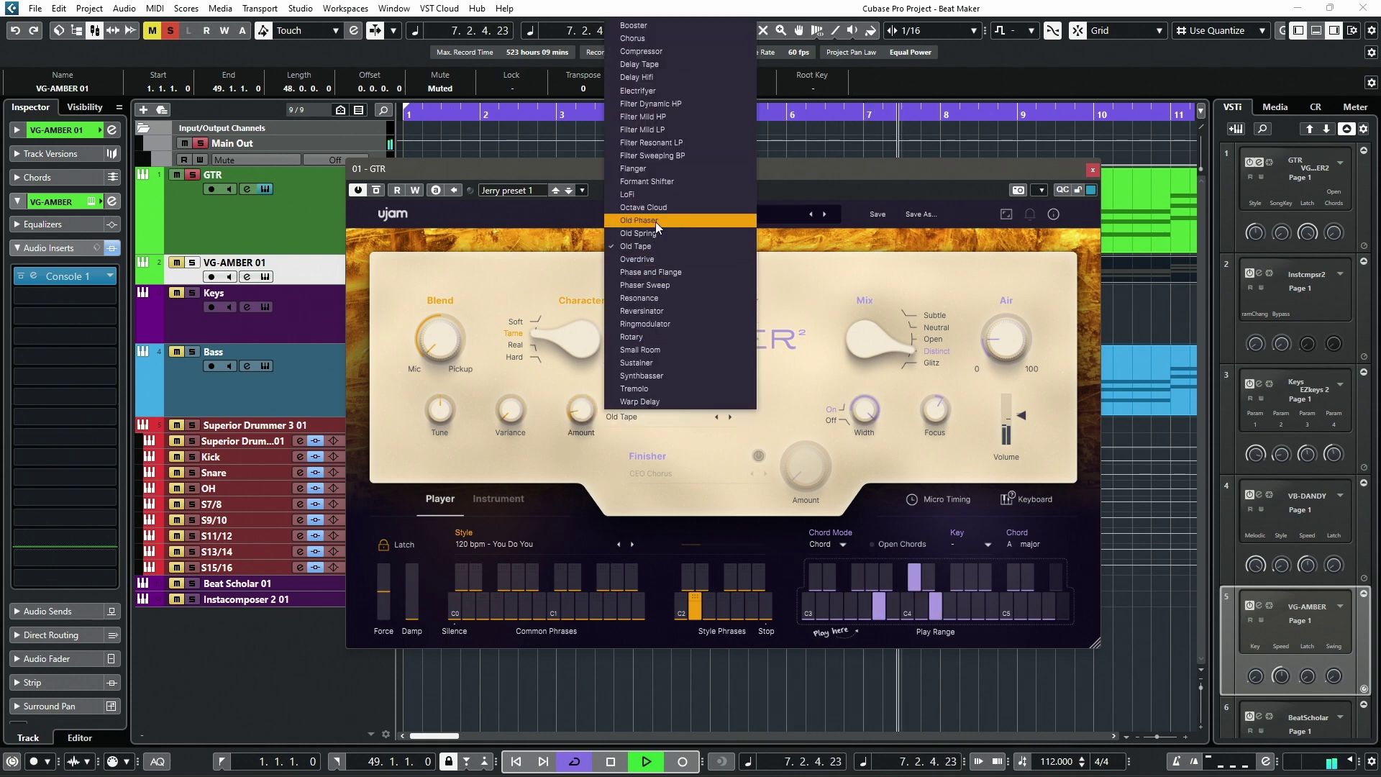
click(654, 221)
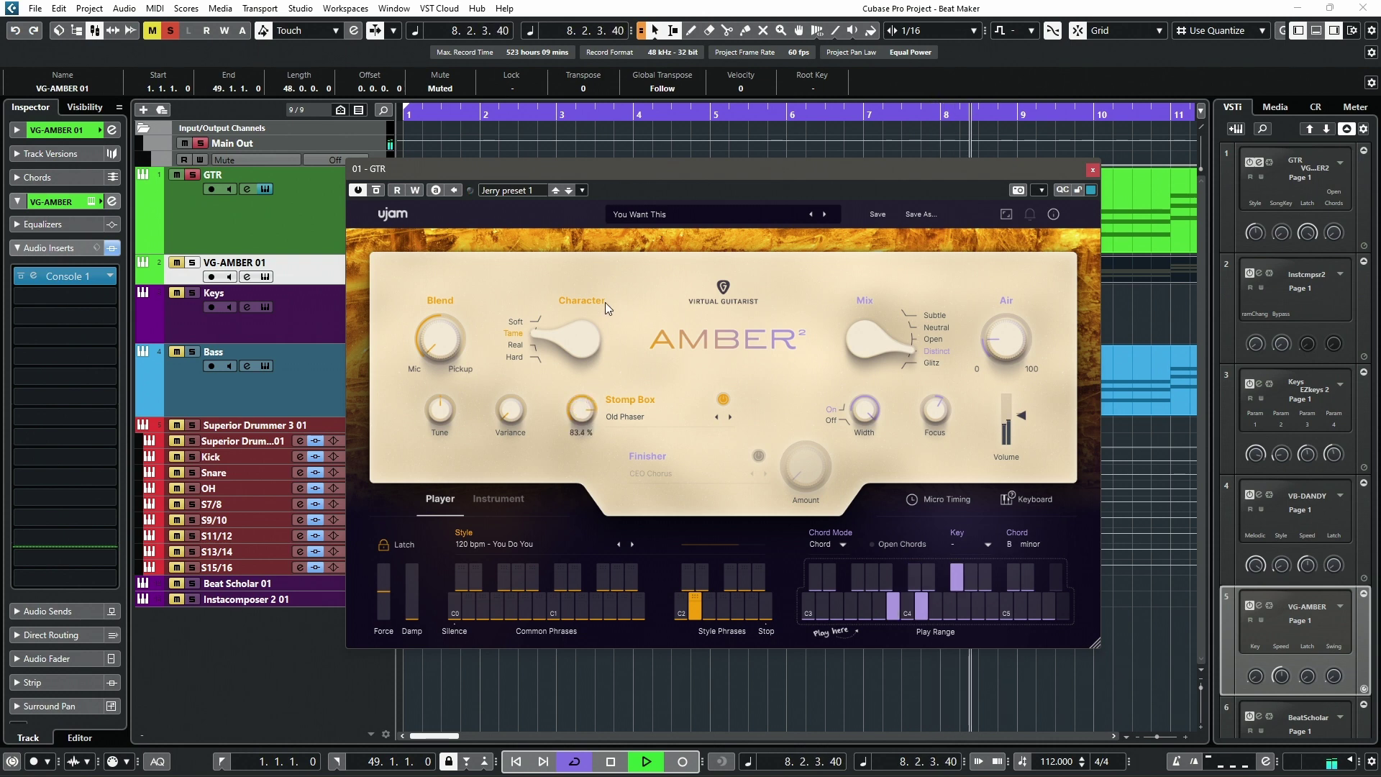
click(622, 415)
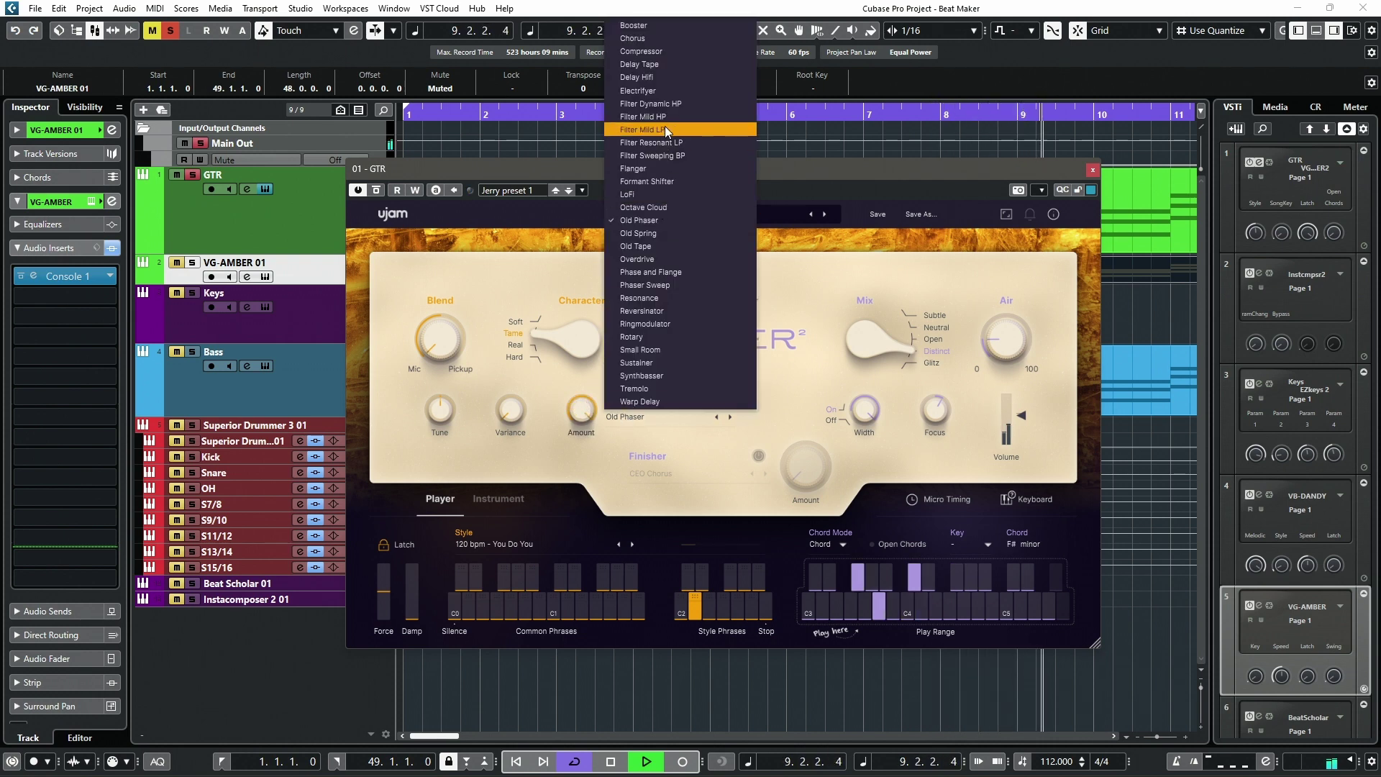
click(655, 39)
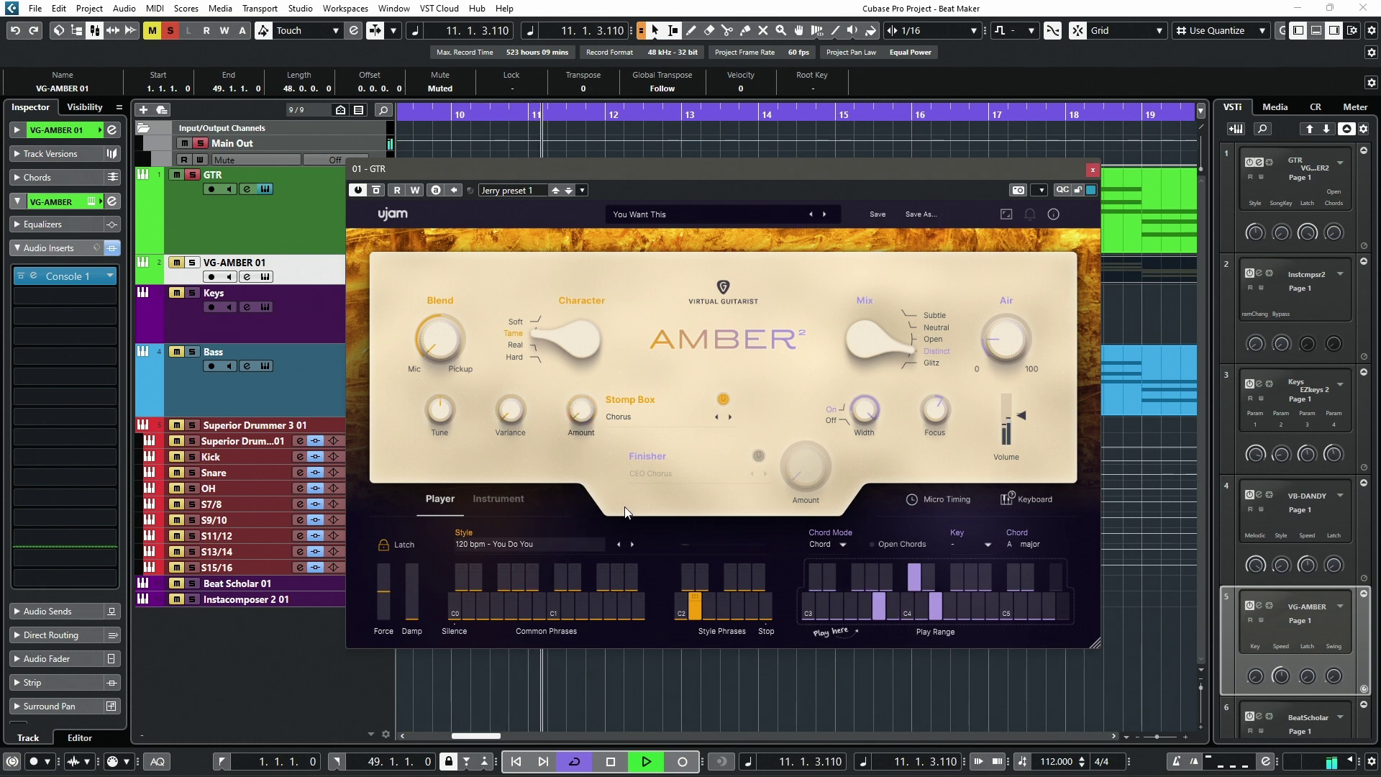
click(725, 396)
key(space)
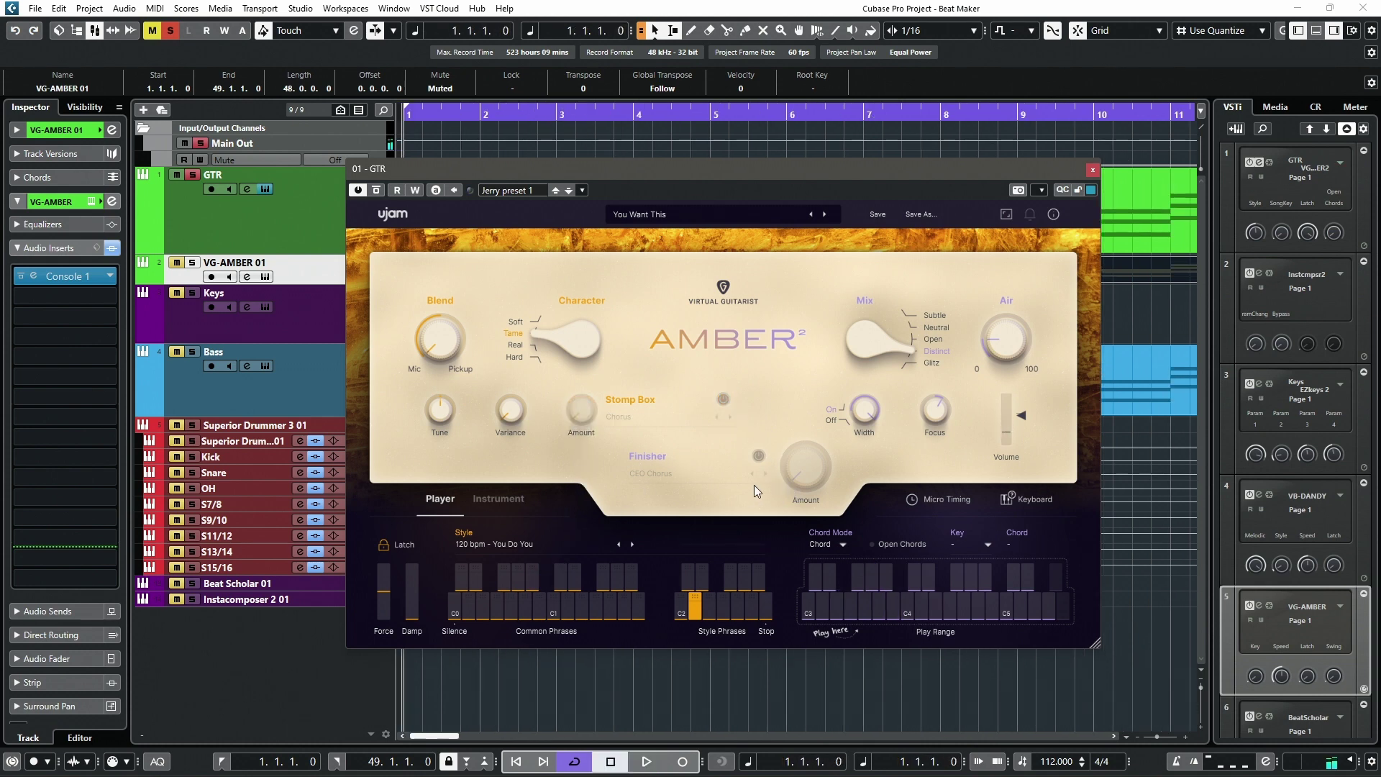
Step: Enable the Finisher with the Space Reverb effect and play the GTR track while raising the effect's Amount
click(759, 457)
click(653, 475)
mouse_move(652, 494)
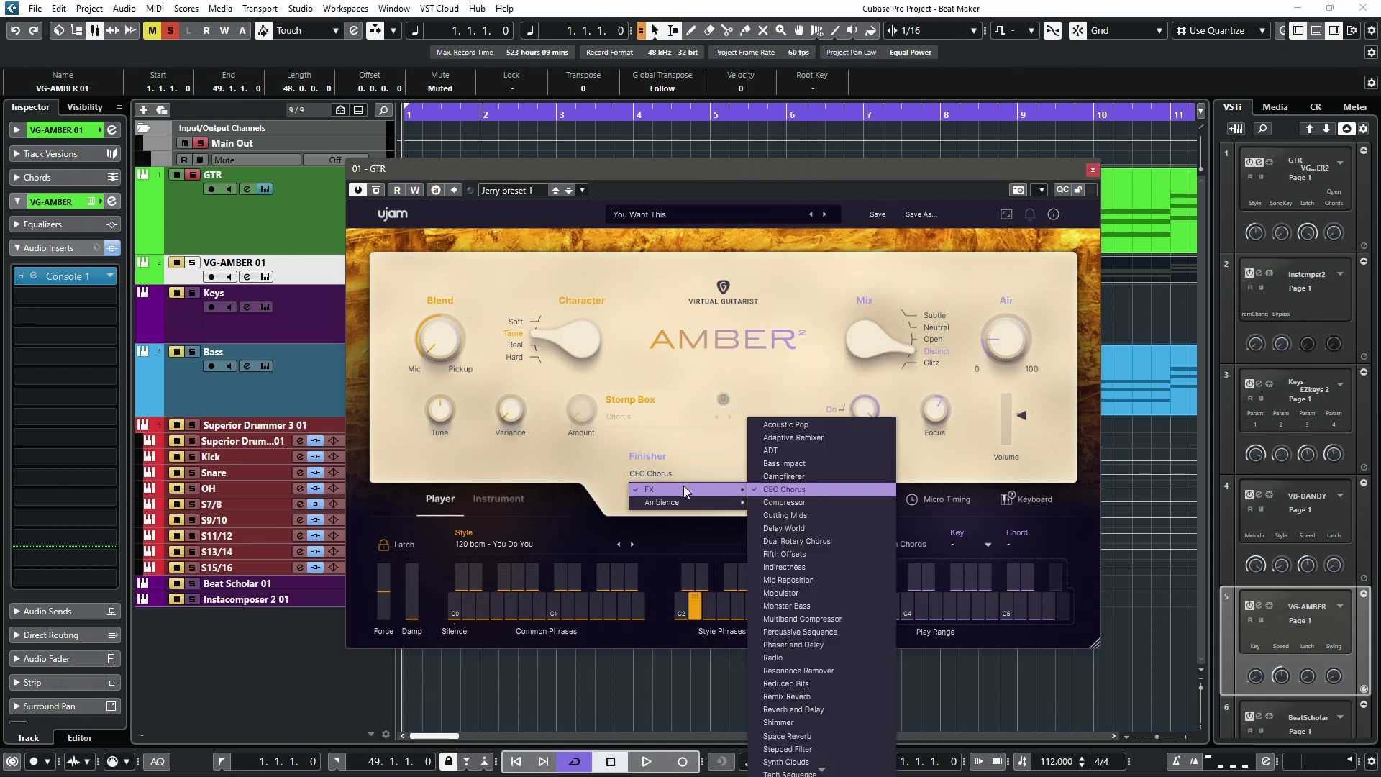
click(825, 735)
key(space)
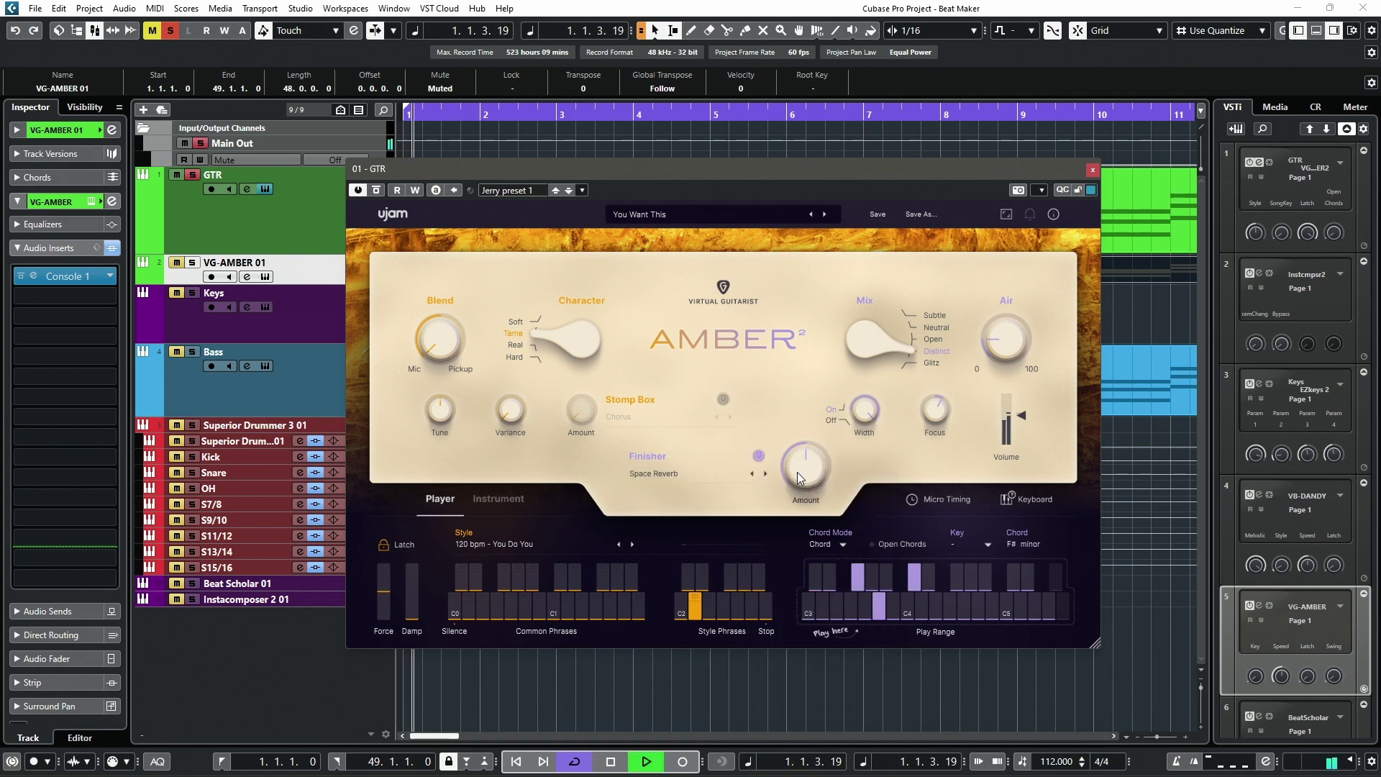
drag(798, 471, 807, 443)
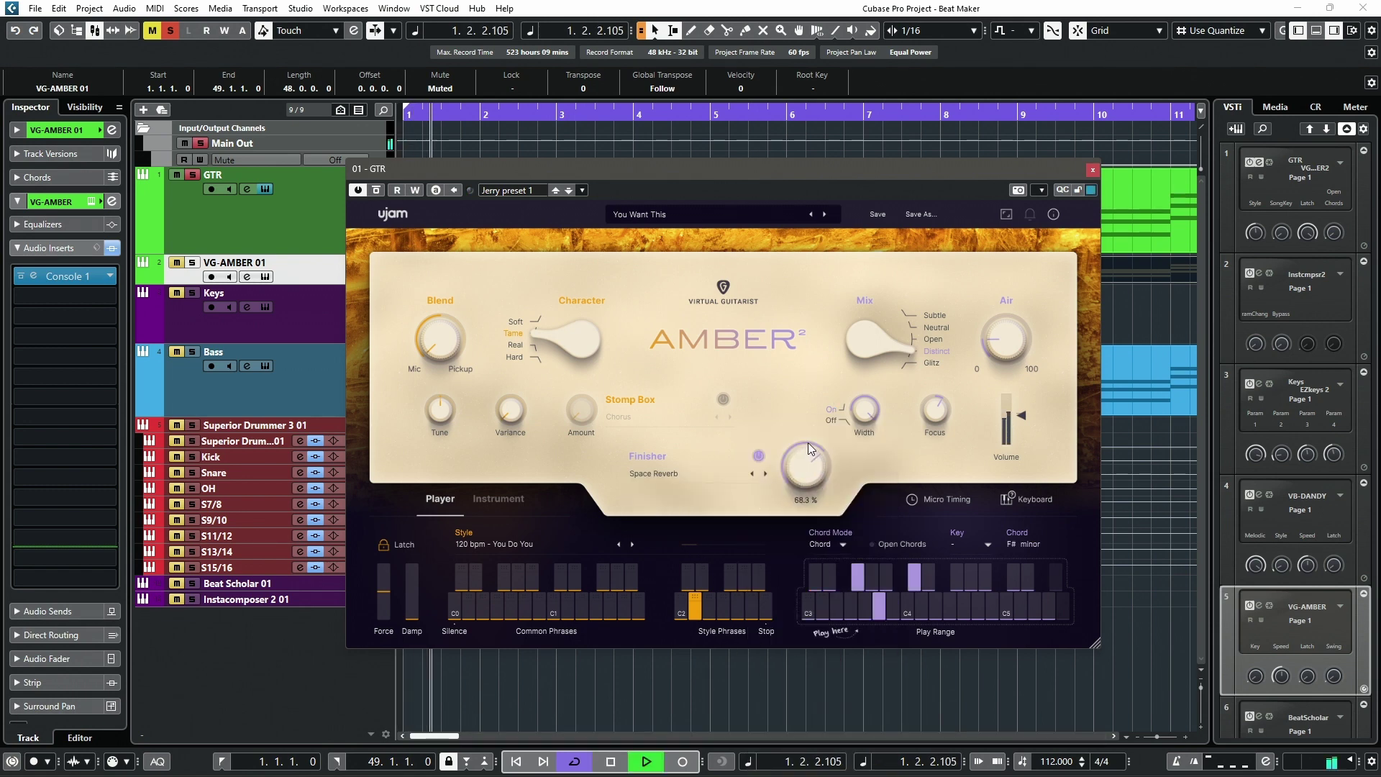
Step: Audition the Stepped Filter, Phaser and Delay, Indirectness and Warm Reverb effects in the Finisher while the GTR track plays
click(764, 474)
click(693, 473)
mouse_move(705, 491)
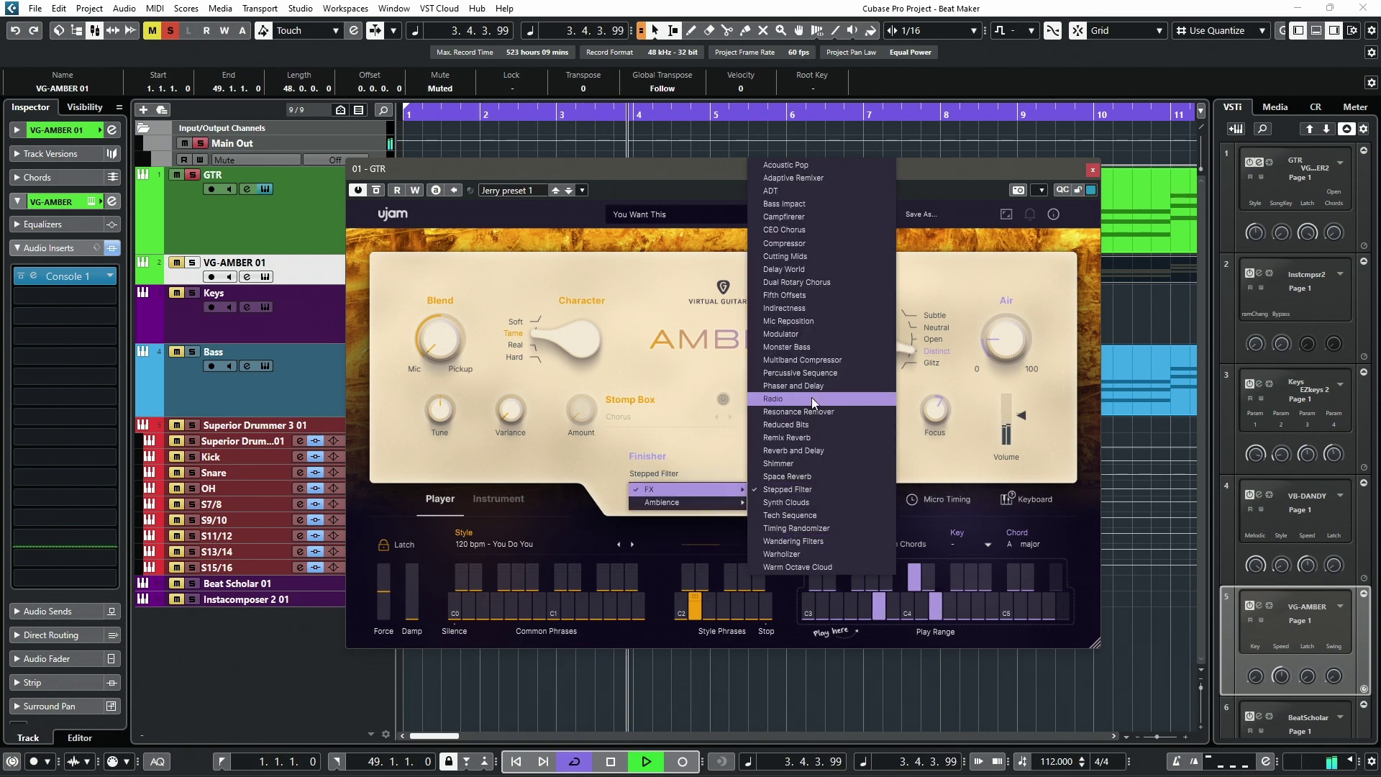
click(802, 386)
click(694, 466)
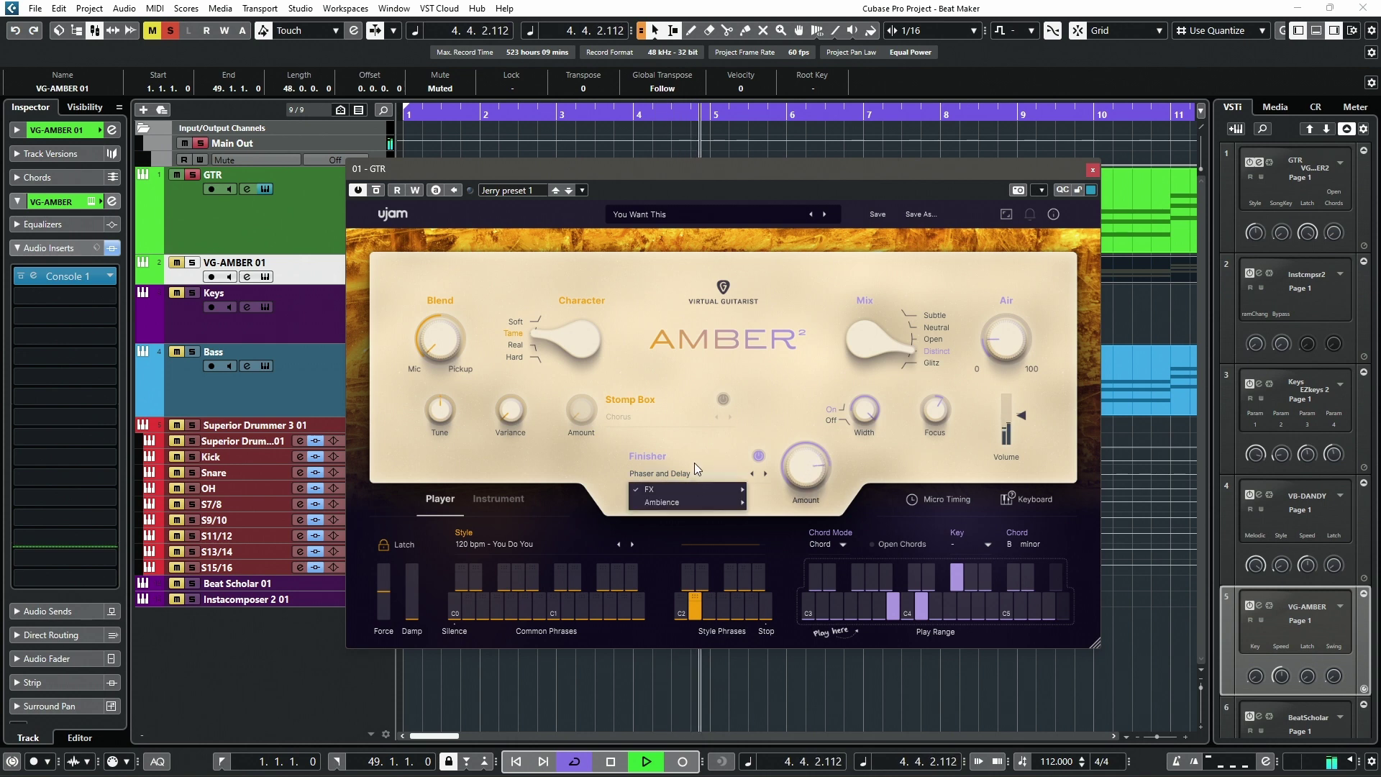
mouse_move(681, 496)
click(784, 409)
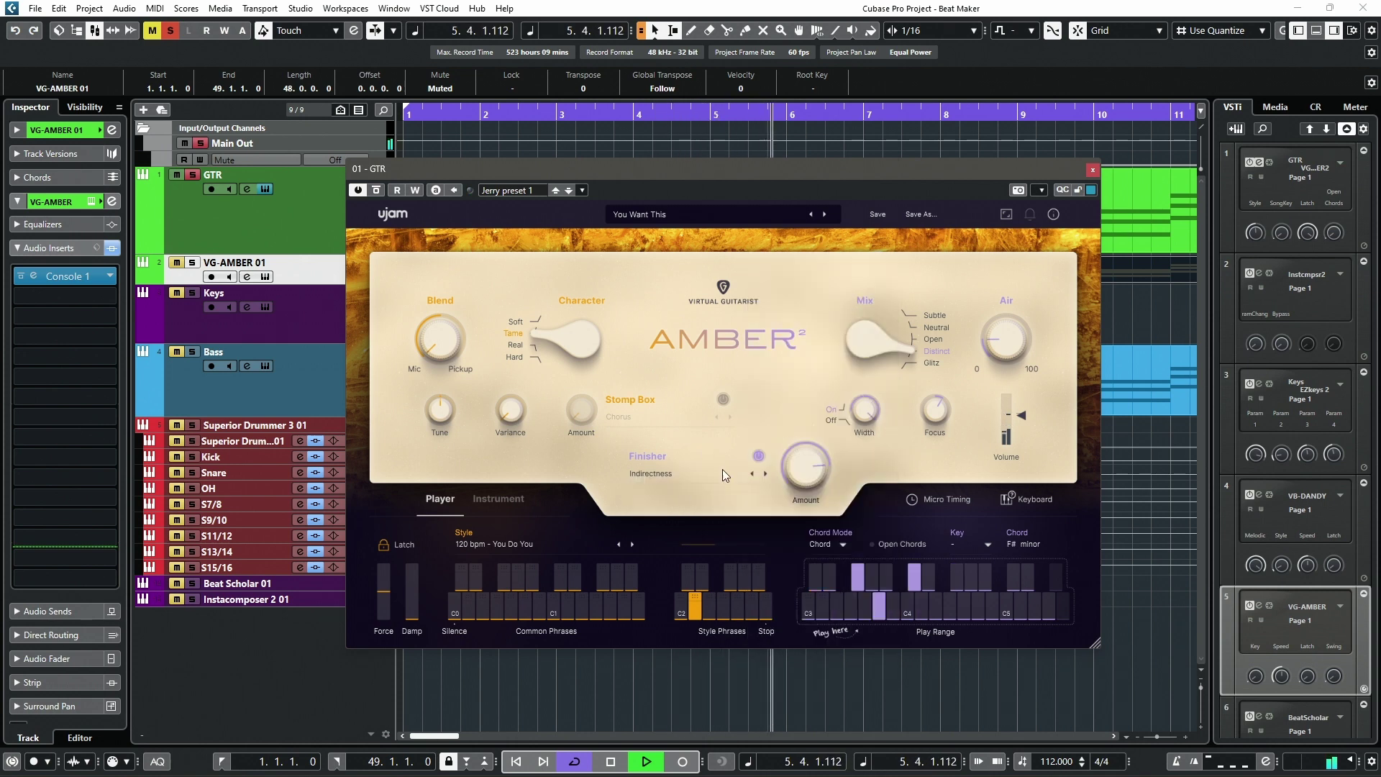
click(661, 476)
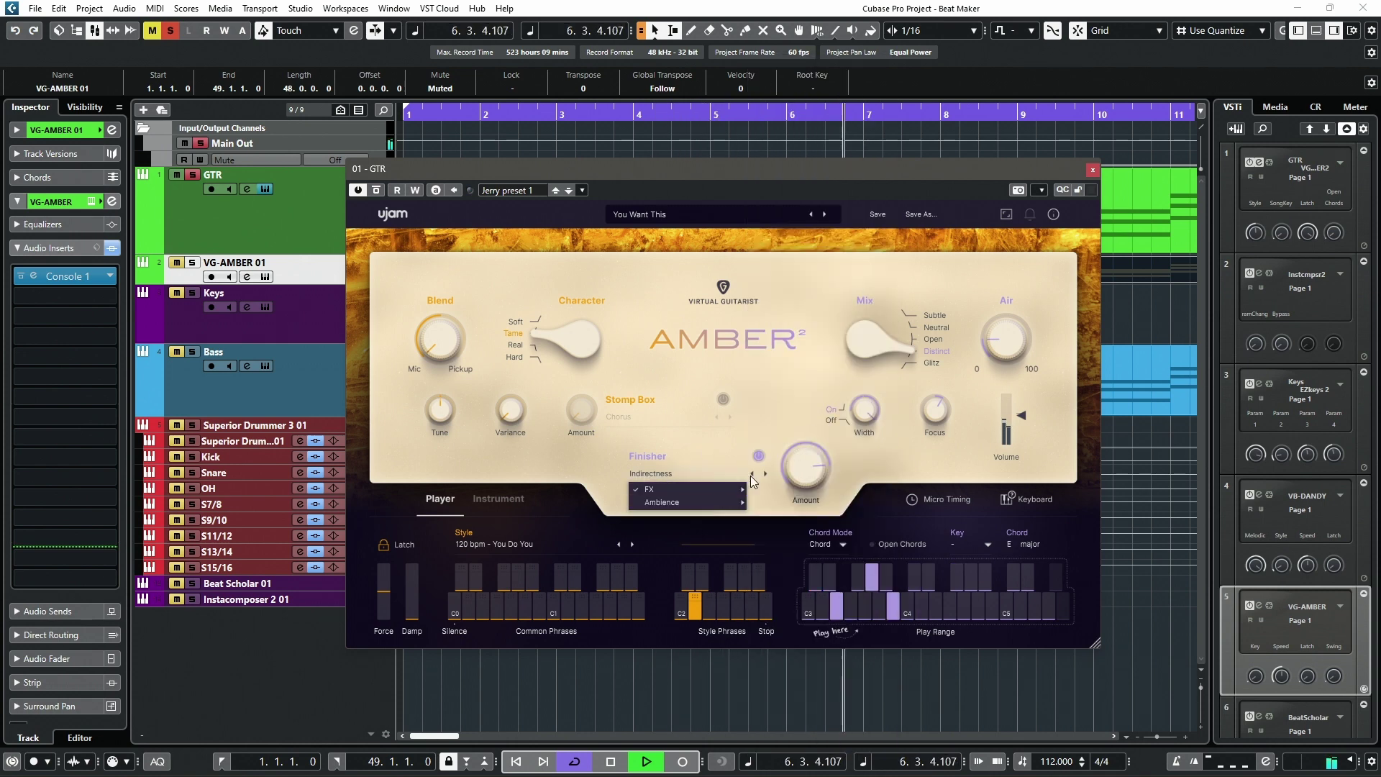
mouse_move(718, 504)
click(776, 488)
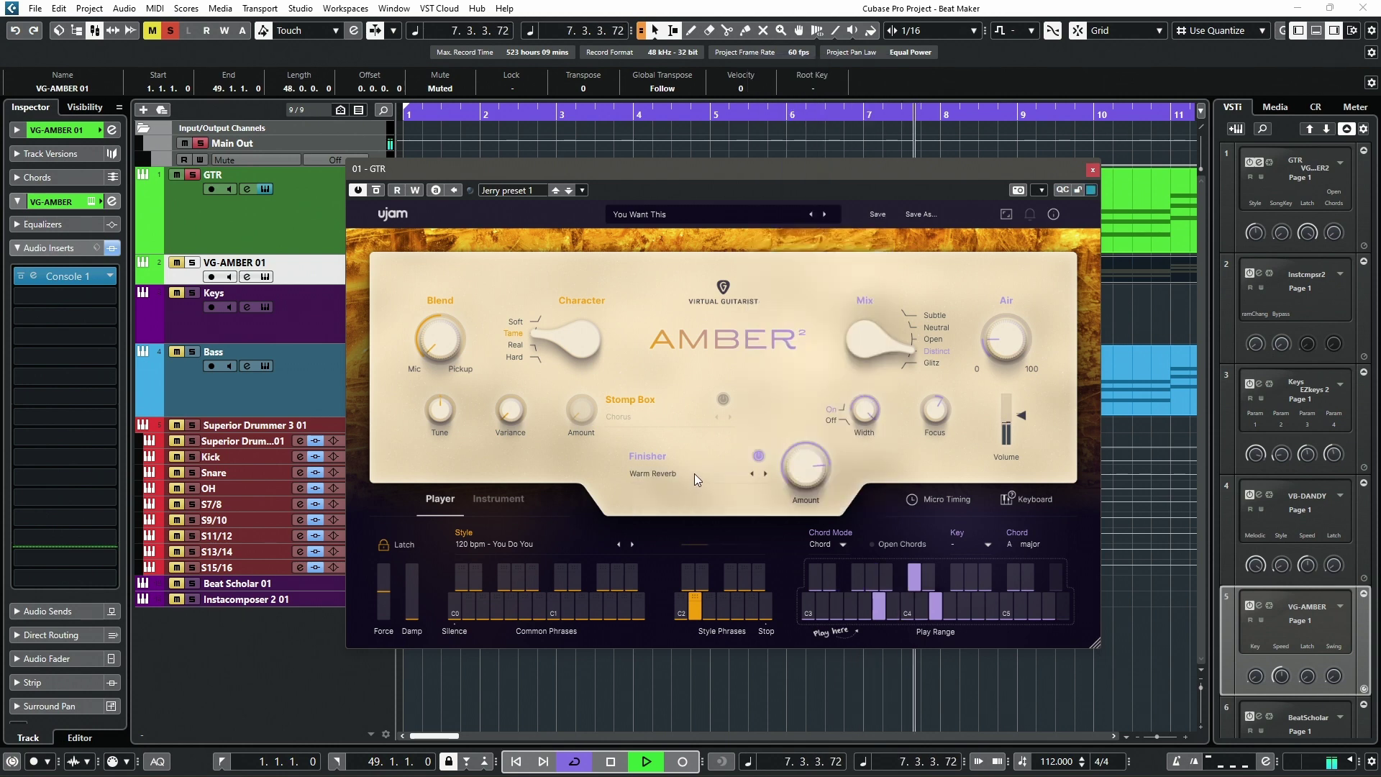
Step: Audition the Resonator ambience effect in the Finisher while lowering its Amount, disable the Finisher, and stop playback
click(694, 474)
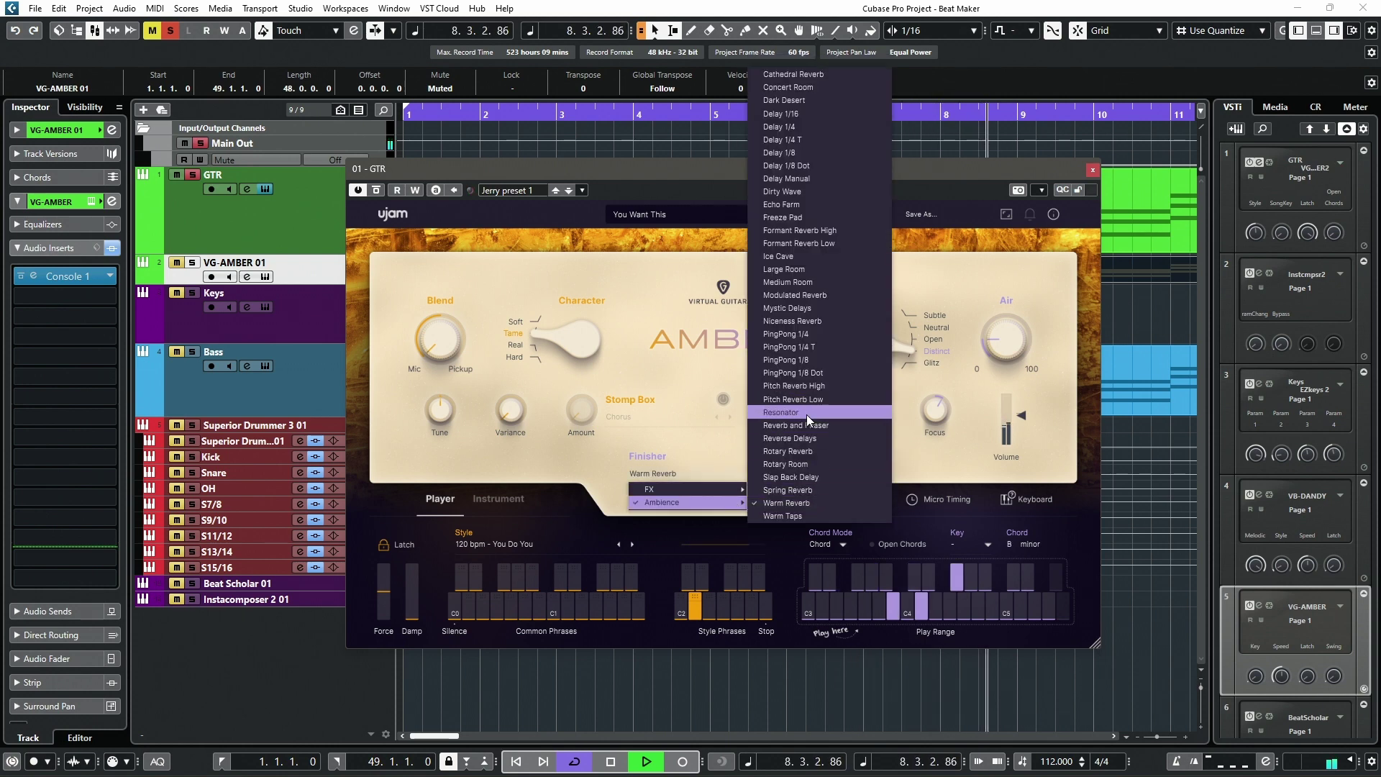
click(806, 414)
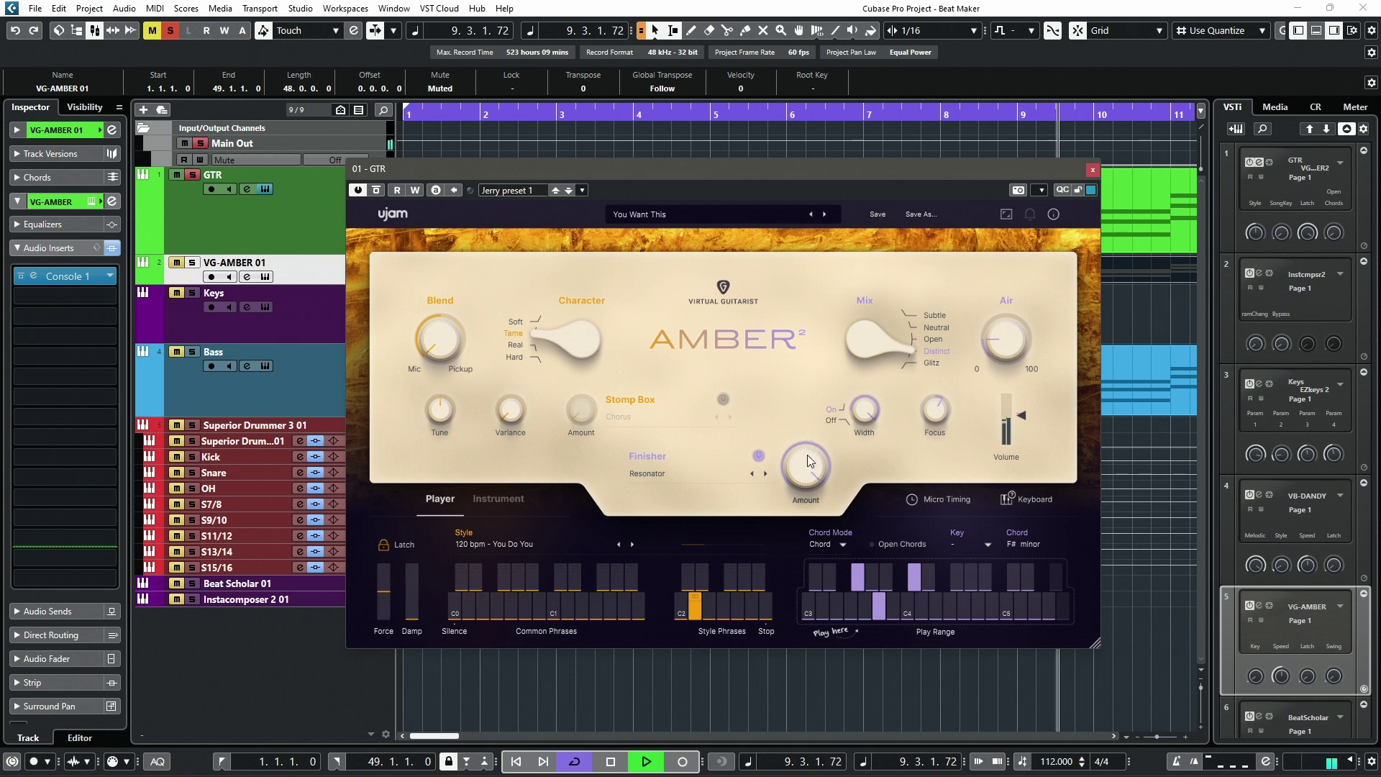
drag(803, 454, 793, 567)
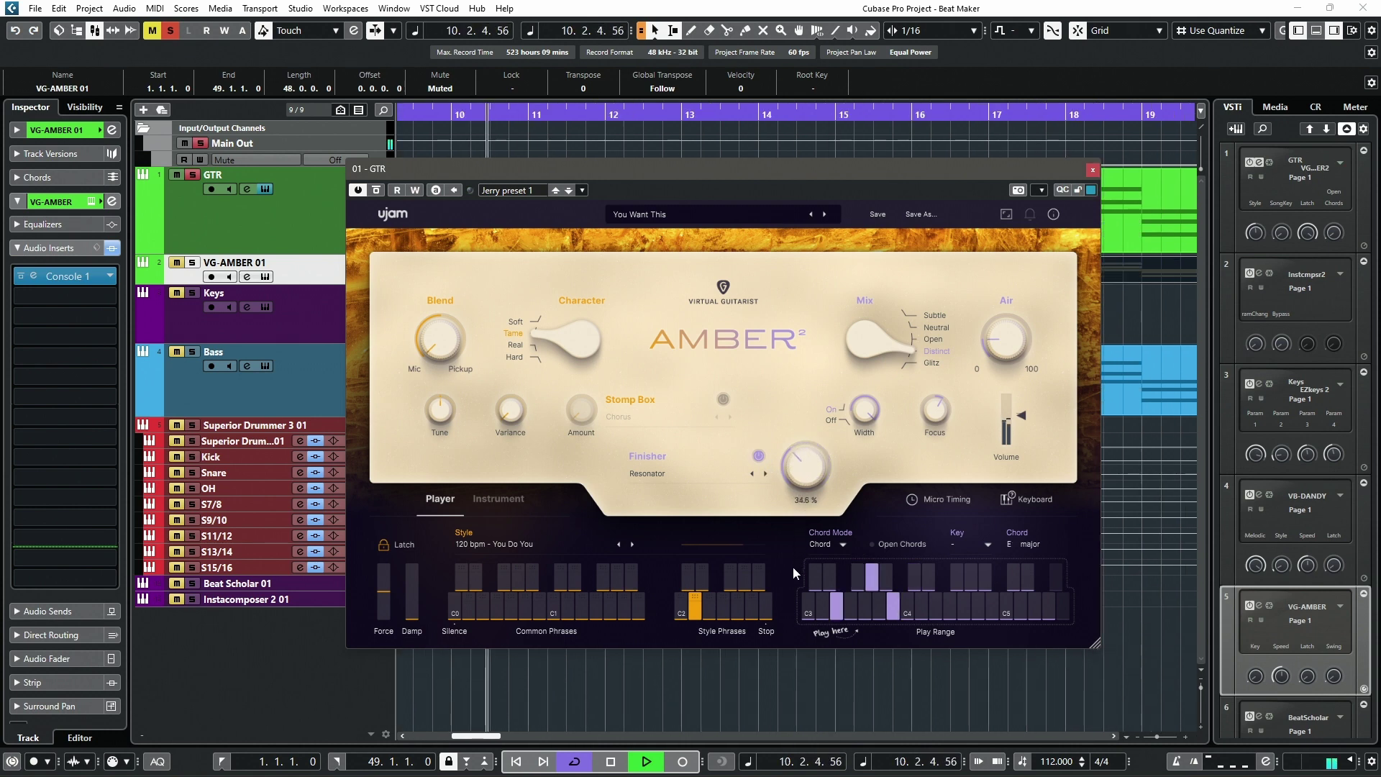
click(765, 455)
key(space)
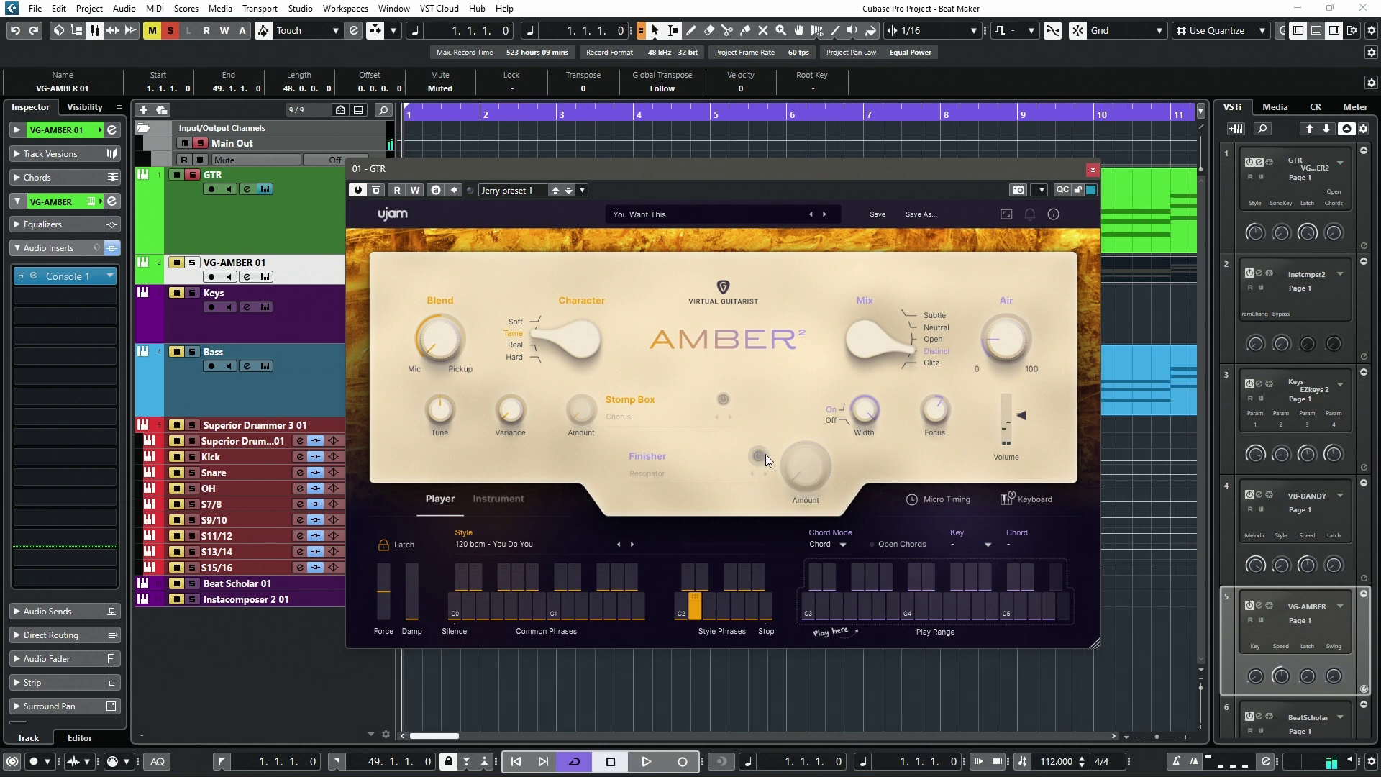